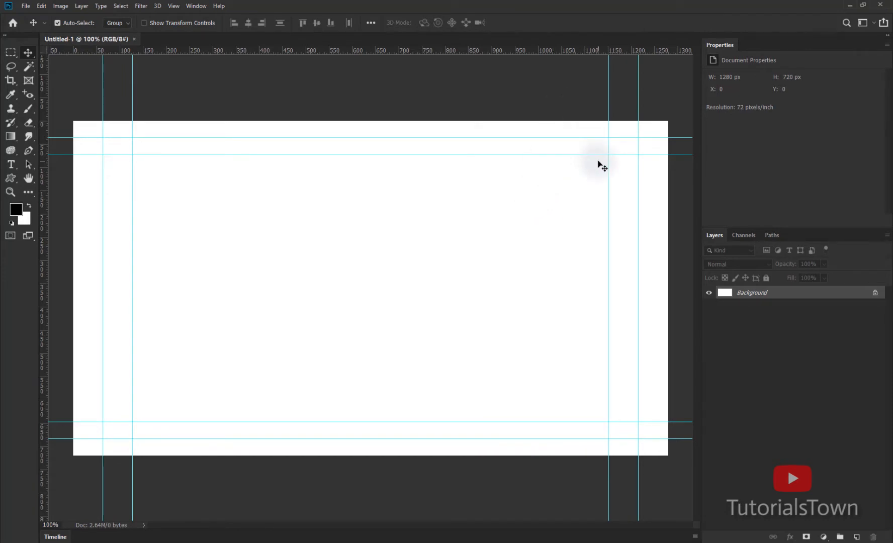
Hide the canvas guides and show them again.
click(173, 6)
mouse_move(210, 177)
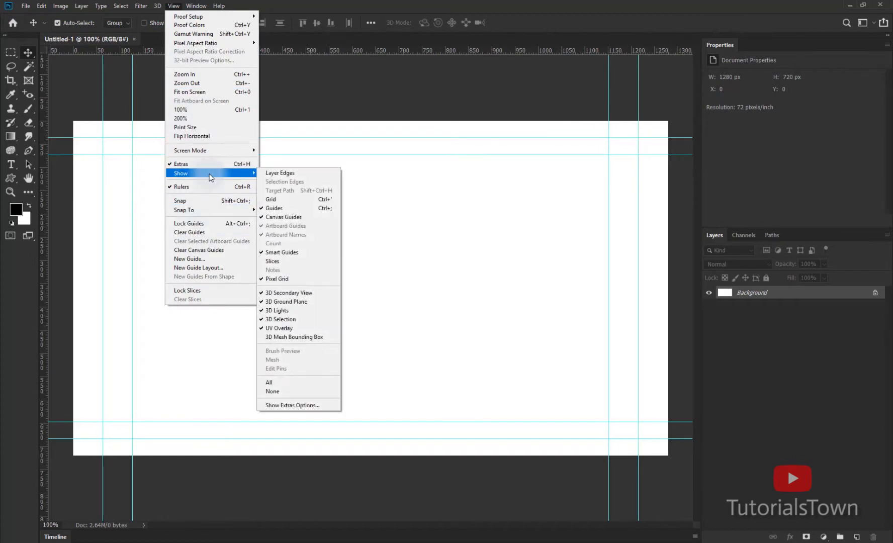
click(295, 208)
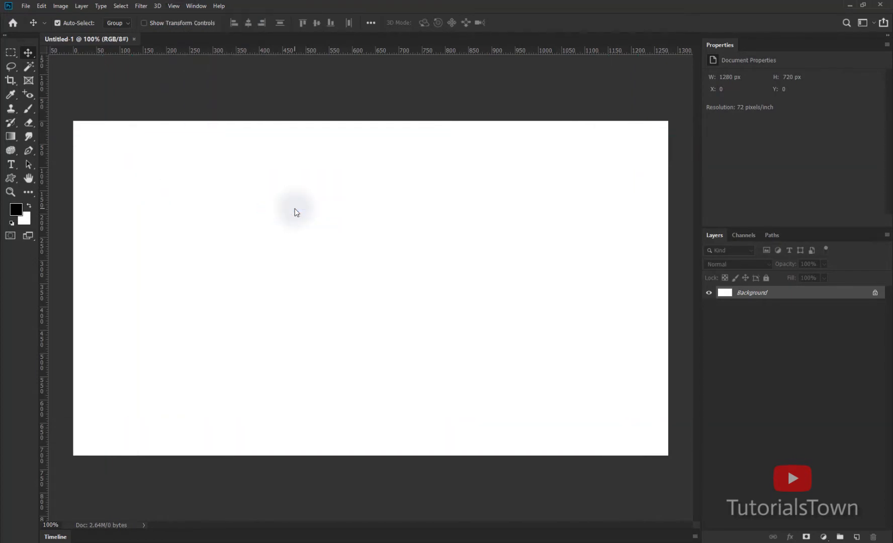
click(174, 7)
mouse_move(211, 173)
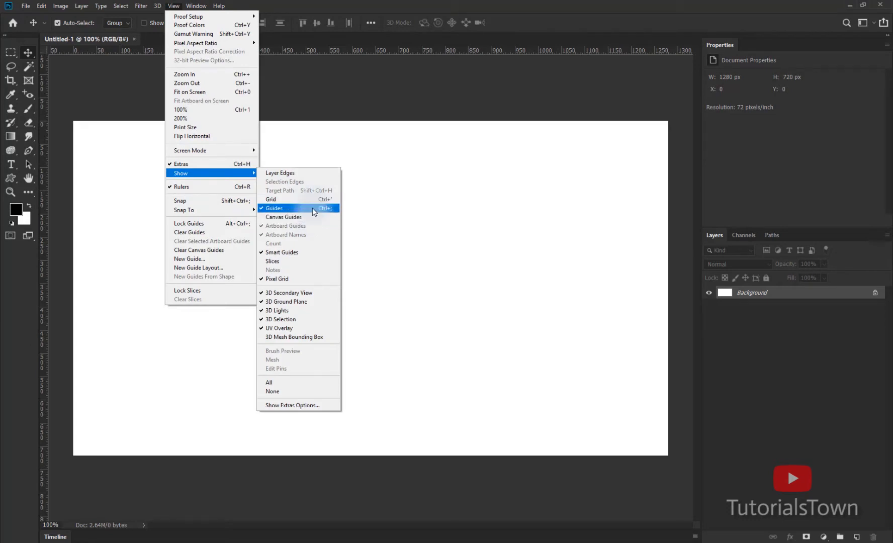
click(313, 208)
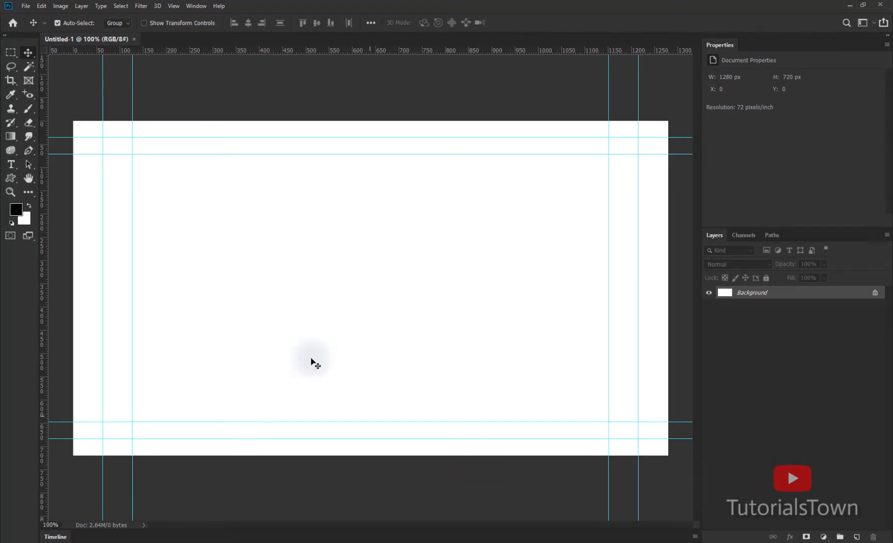
Open the Timeline, reduce its height and choose video timeline as the type to create.
click(55, 537)
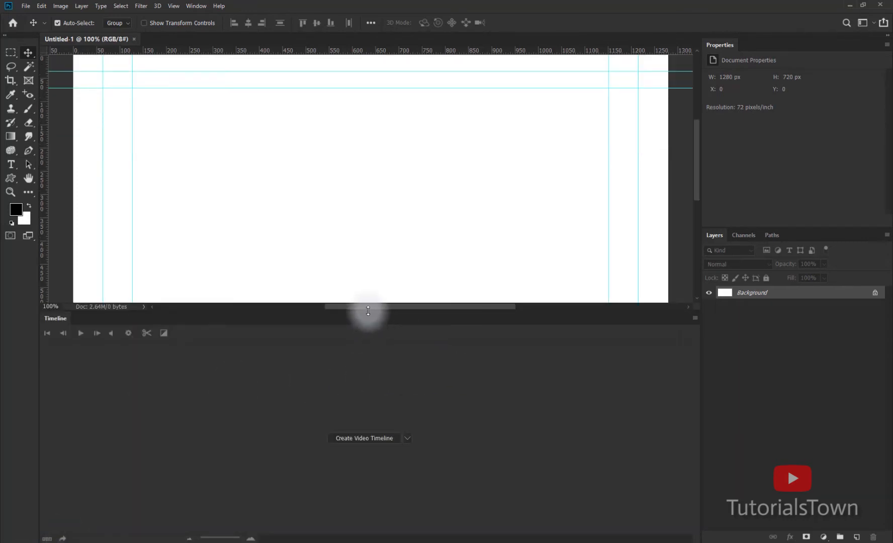
drag(366, 314, 366, 364)
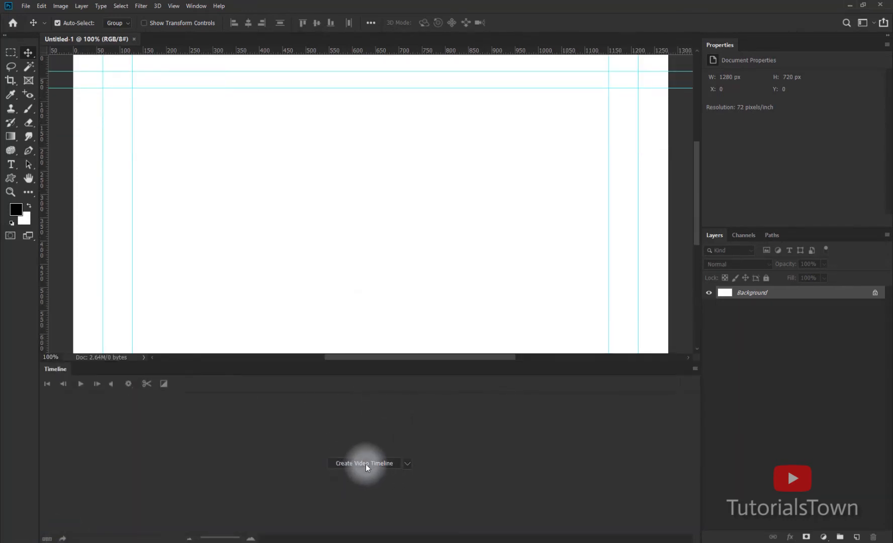
click(407, 463)
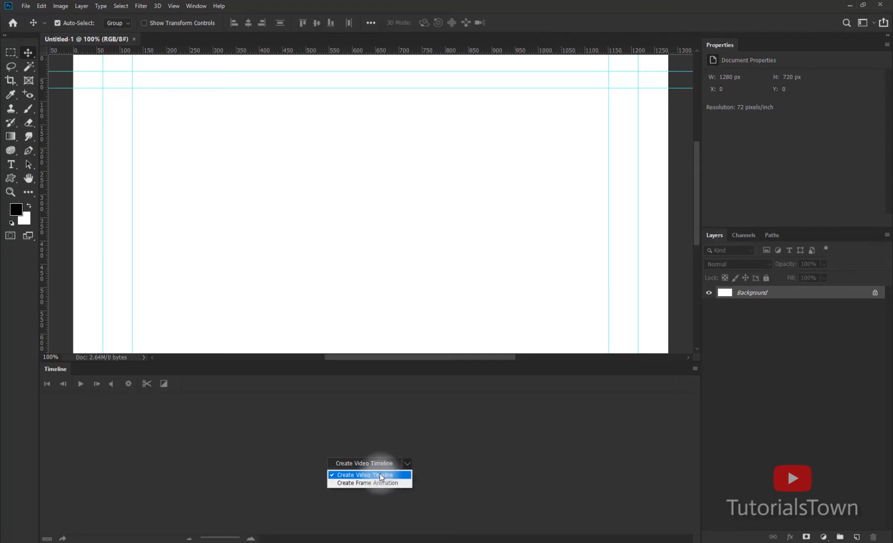
click(408, 462)
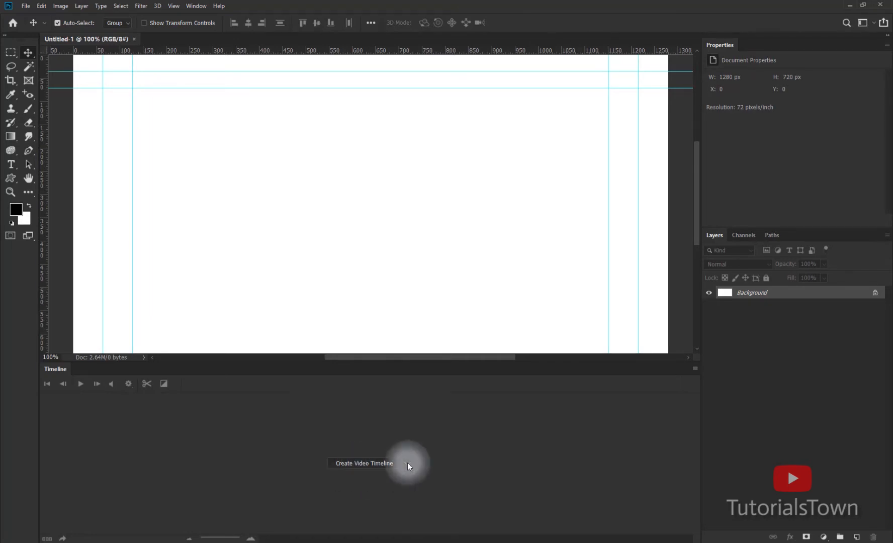
click(407, 462)
click(378, 476)
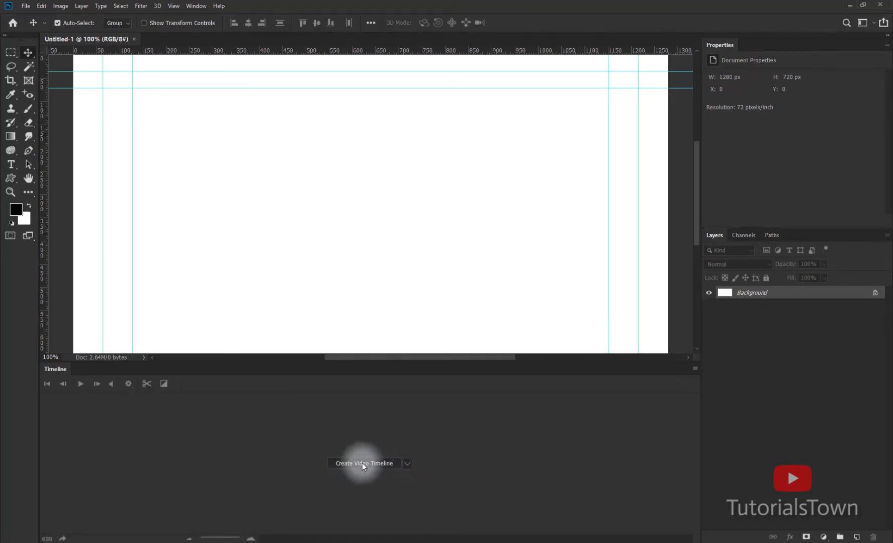
Try a video timeline on the blank document, undo it and collapse the Timeline.
click(362, 464)
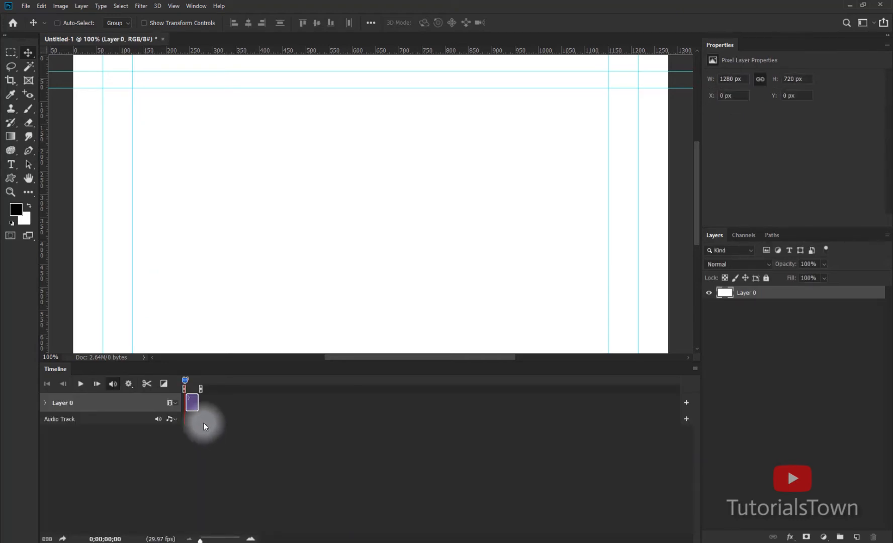
key(ctrl+z)
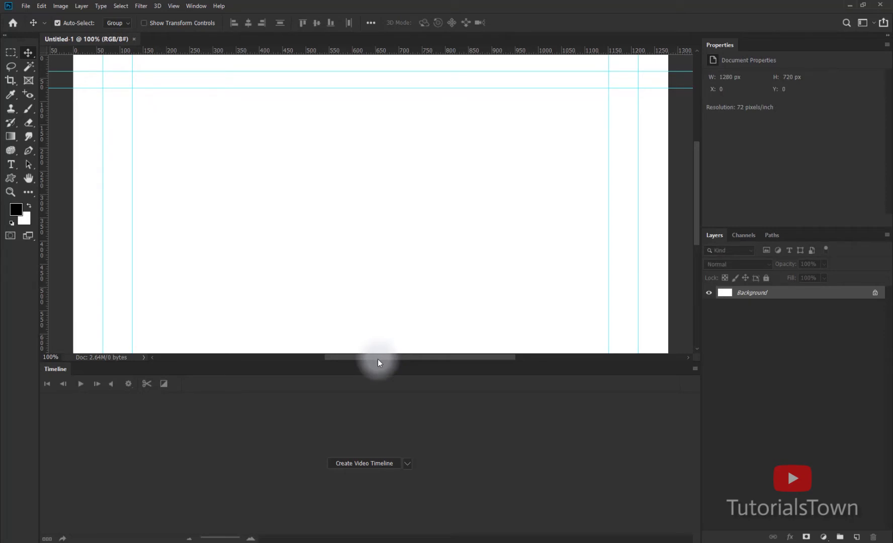
double_click(69, 370)
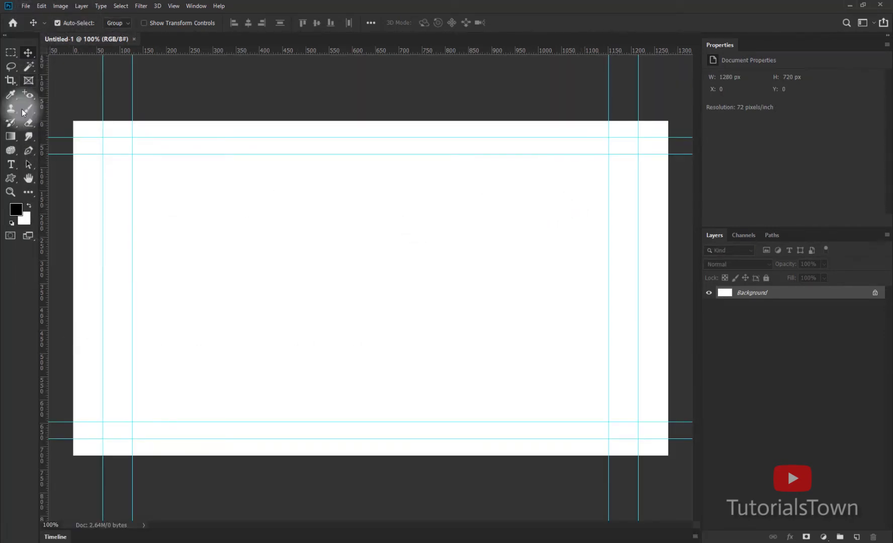
Place daylight-environment-forest-idyllic-459225.jpg from the landscape folder as an embedded image and scale it to about 25.60% to cover the canvas.
click(25, 6)
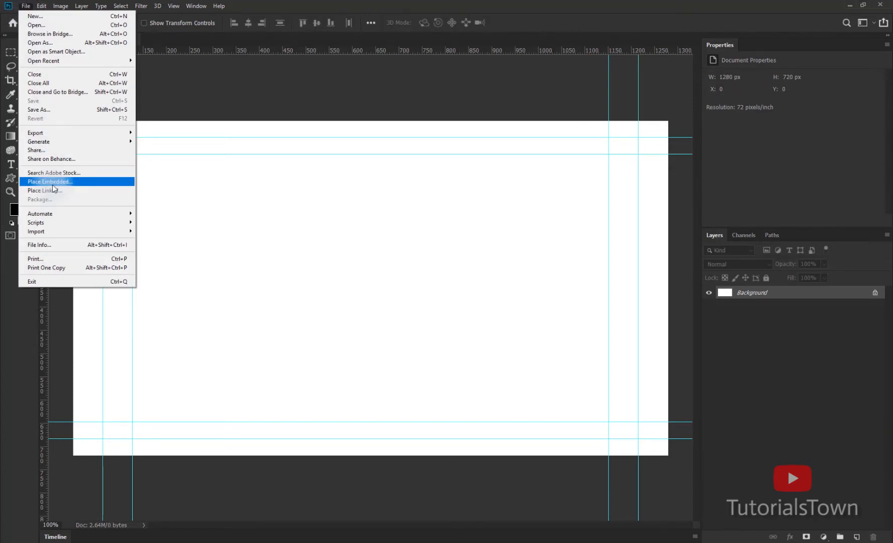
click(340, 182)
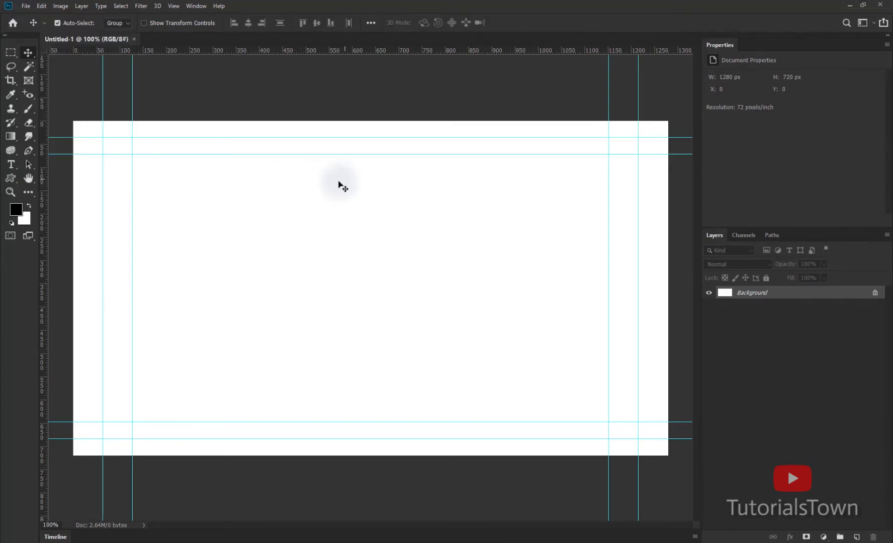
click(26, 6)
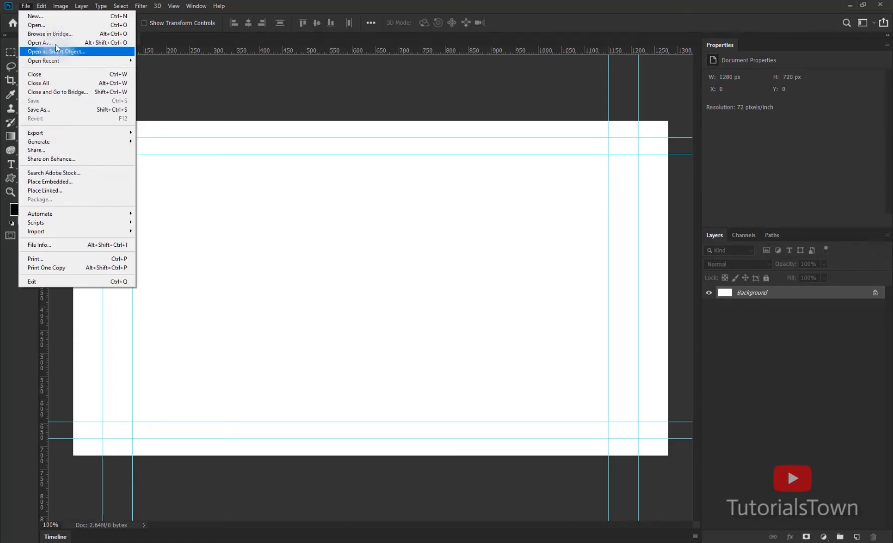
click(54, 183)
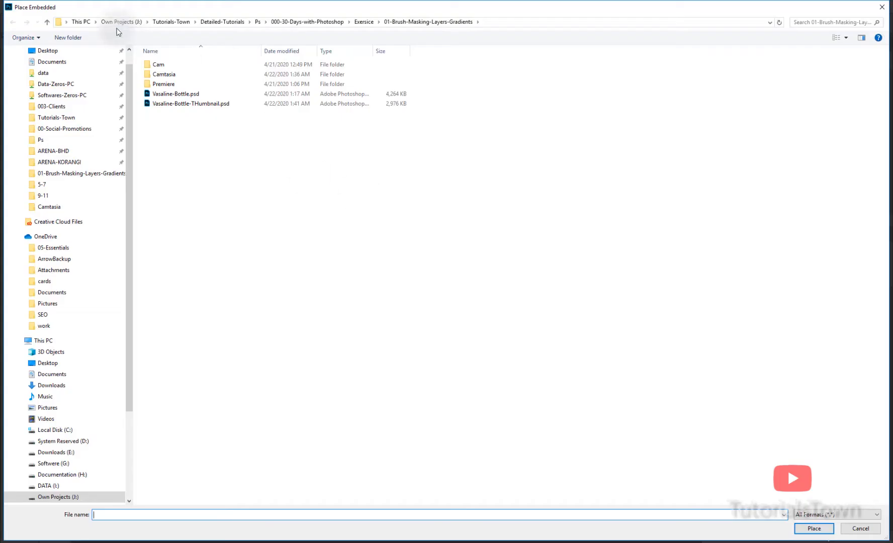
scroll(72, 442, down, 3)
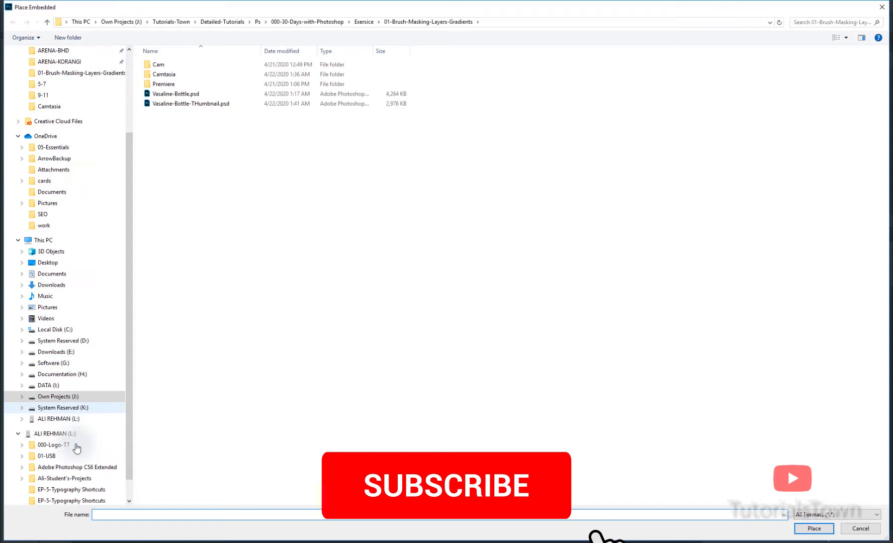
click(47, 456)
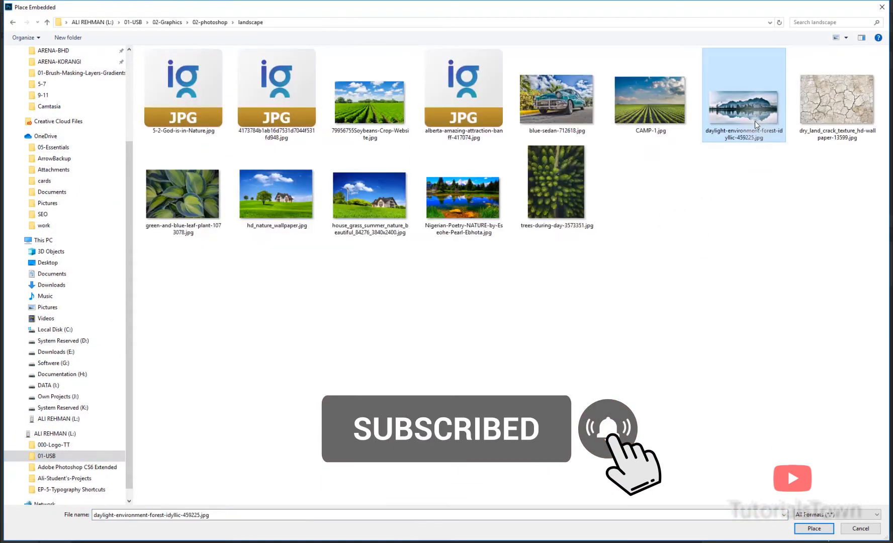
click(796, 533)
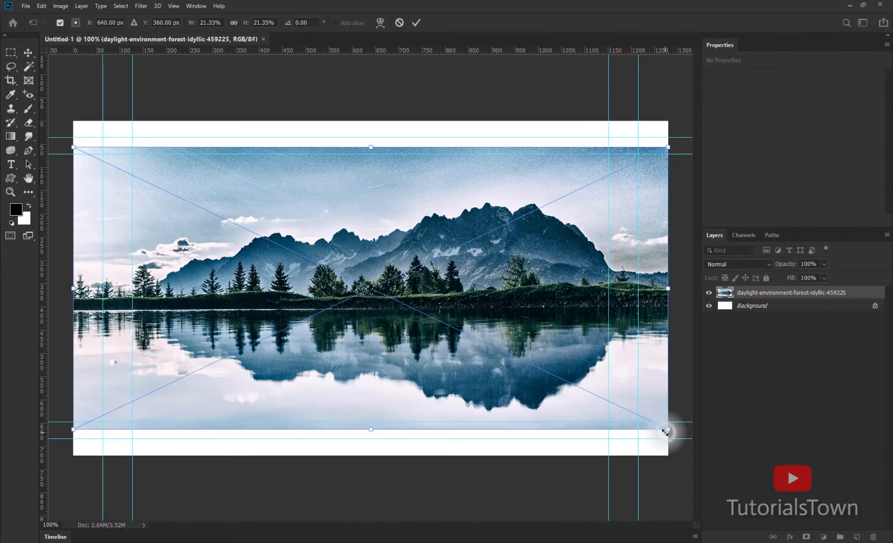
drag(669, 431, 720, 475)
key(Return)
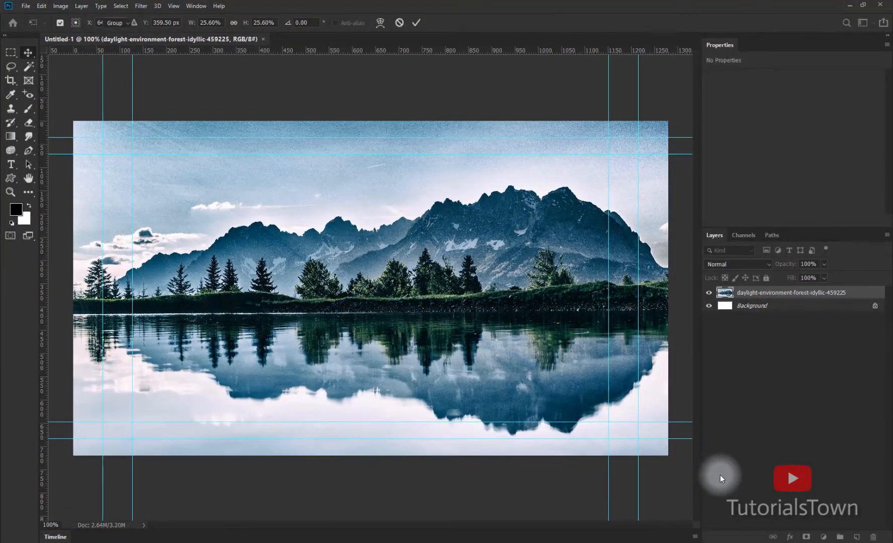
Place the pexels-photo-356807 image as an embedded layer and enlarge it to fill the whole canvas.
click(26, 5)
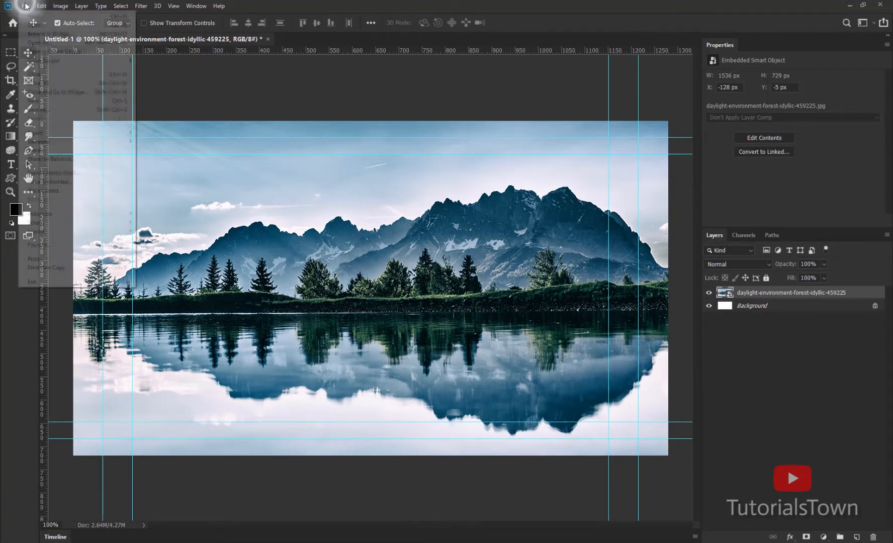
click(53, 181)
click(49, 70)
double_click(215, 85)
double_click(317, 86)
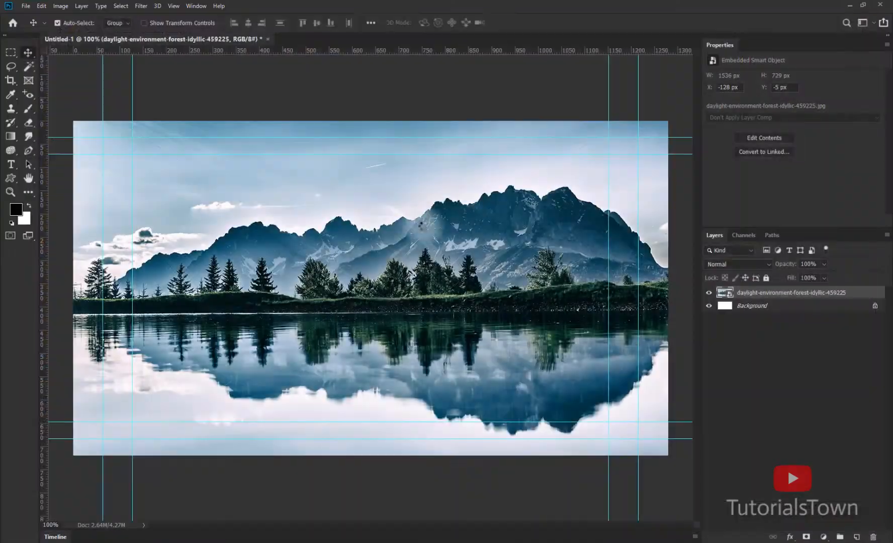
drag(628, 459, 670, 487)
key(Return)
Place the night-sky image pexels-photo-116191 as an embedded layer and enlarge it to cover the canvas.
click(26, 6)
click(52, 182)
double_click(216, 79)
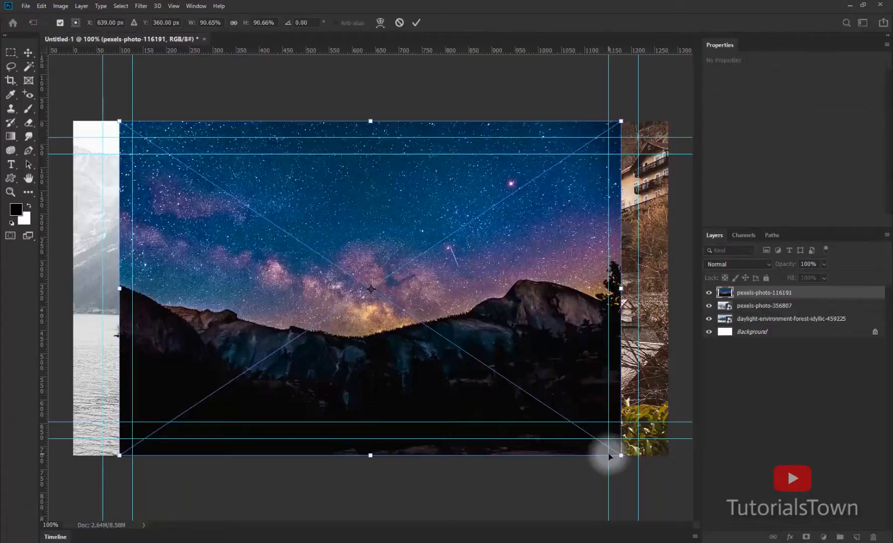
drag(621, 455, 673, 490)
key(Return)
Place pexels-photo-356860.jpeg as an embedded layer and enlarge it to about 1315 × 733 px to cover the canvas.
click(26, 5)
click(53, 182)
double_click(364, 81)
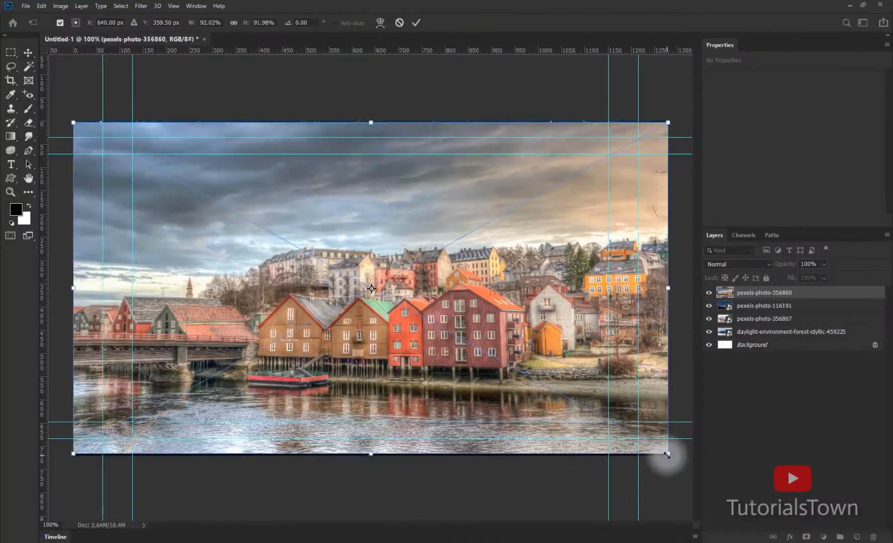
key(Return)
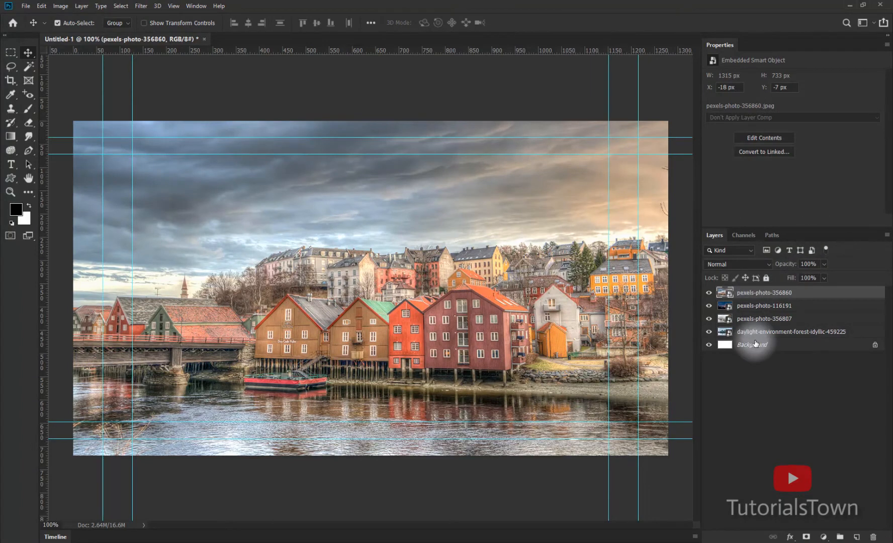
Expand the Timeline and create a video timeline from the placed photo layers.
click(56, 536)
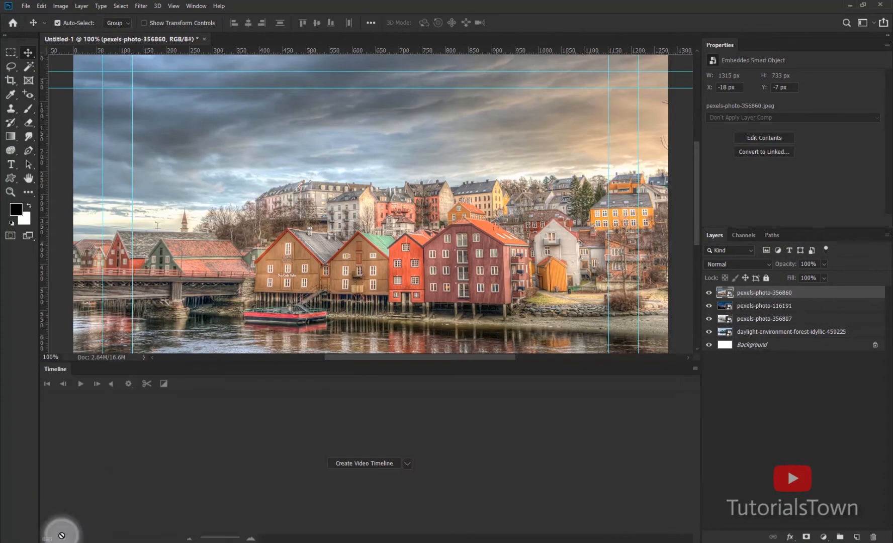
click(364, 463)
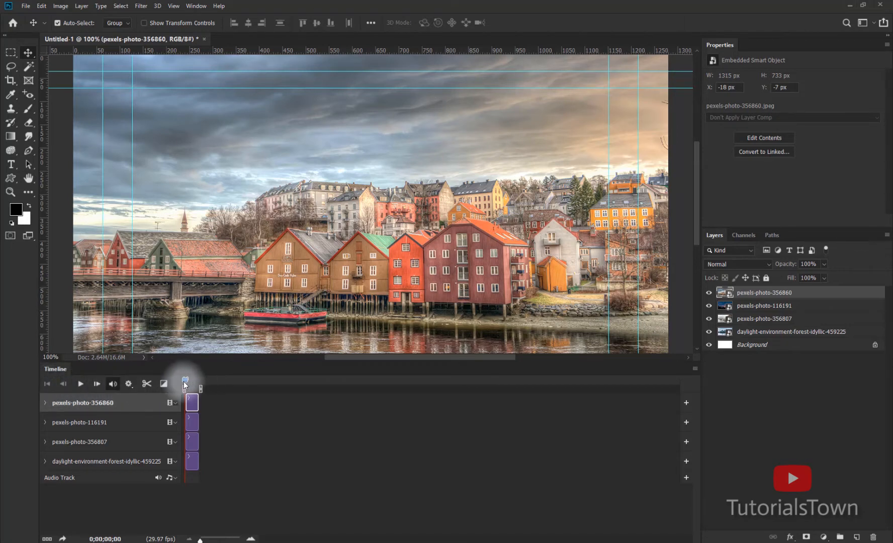
Try the playhead navigation: scrub ahead, return to the first frame and step frame by frame to 0;00;00;08.
drag(186, 380, 191, 381)
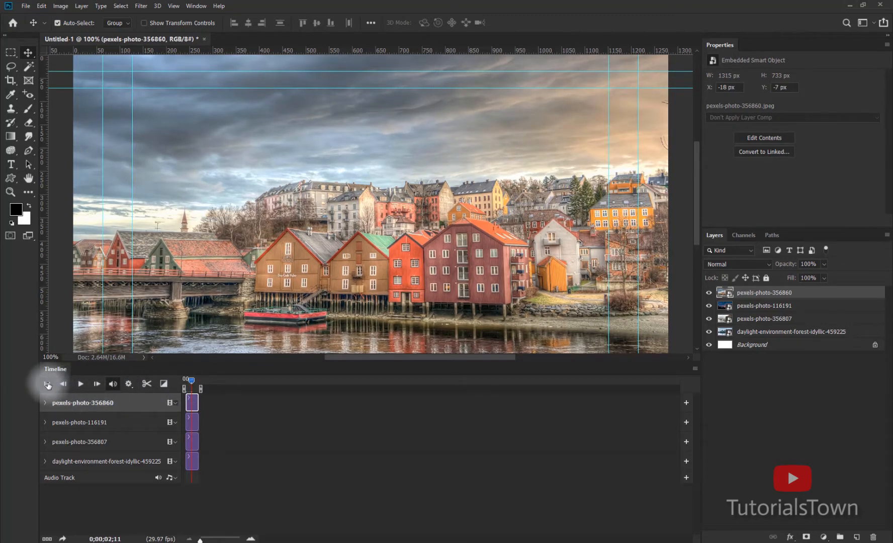
click(48, 385)
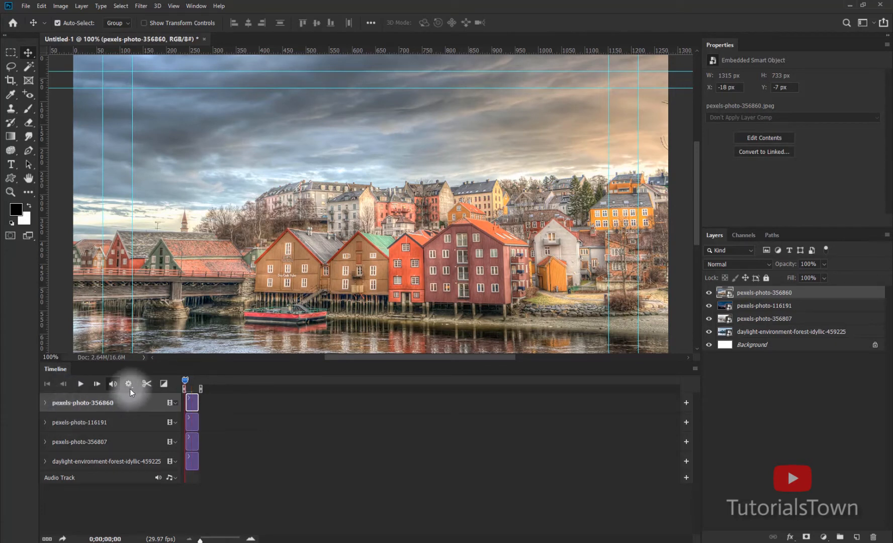
click(99, 388)
click(99, 387)
click(99, 387)
click(99, 388)
click(99, 387)
click(99, 387)
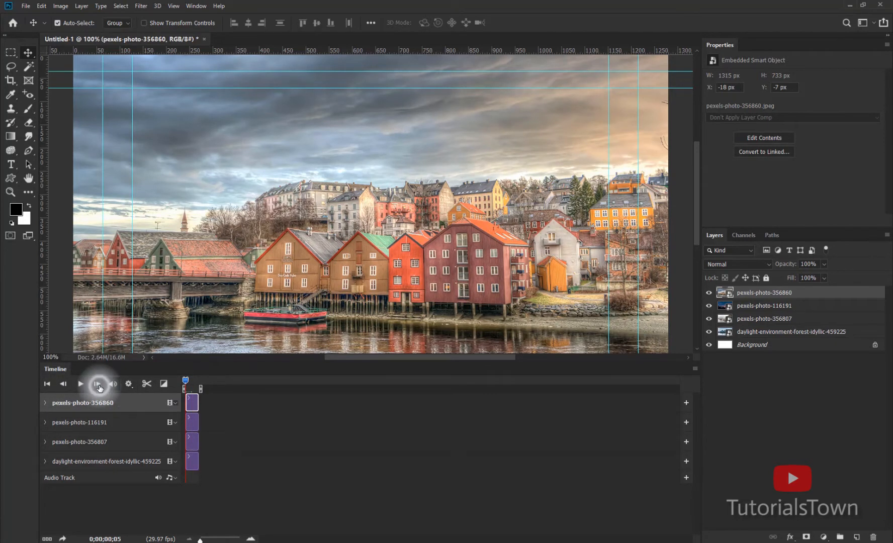
click(99, 388)
click(99, 387)
click(99, 386)
click(99, 387)
click(100, 387)
click(100, 387)
click(99, 387)
click(65, 384)
click(65, 384)
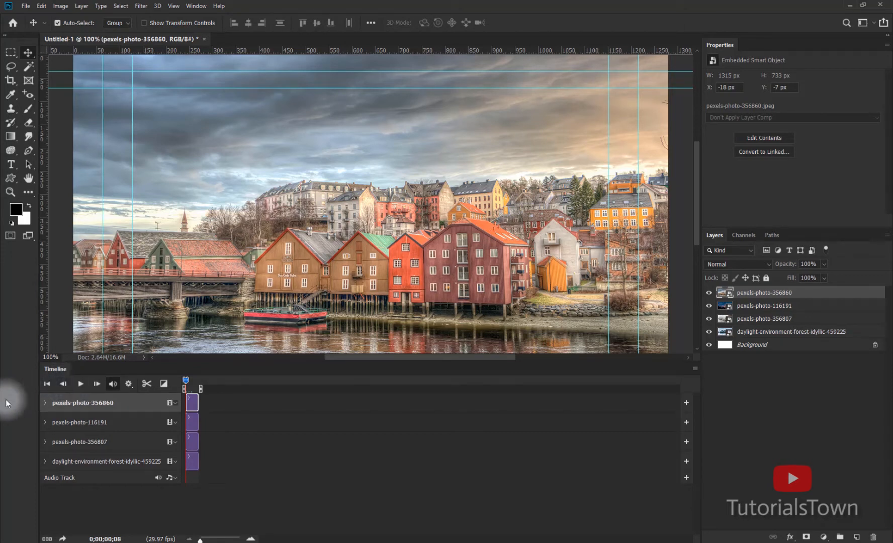
Play the timeline to its end and move the playhead back to about 0;00;01;21.
click(81, 384)
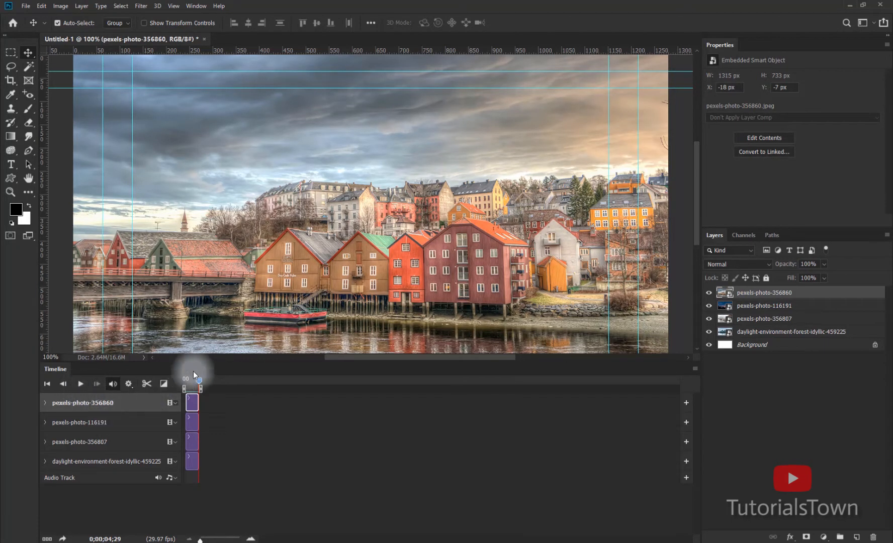
drag(200, 384, 189, 382)
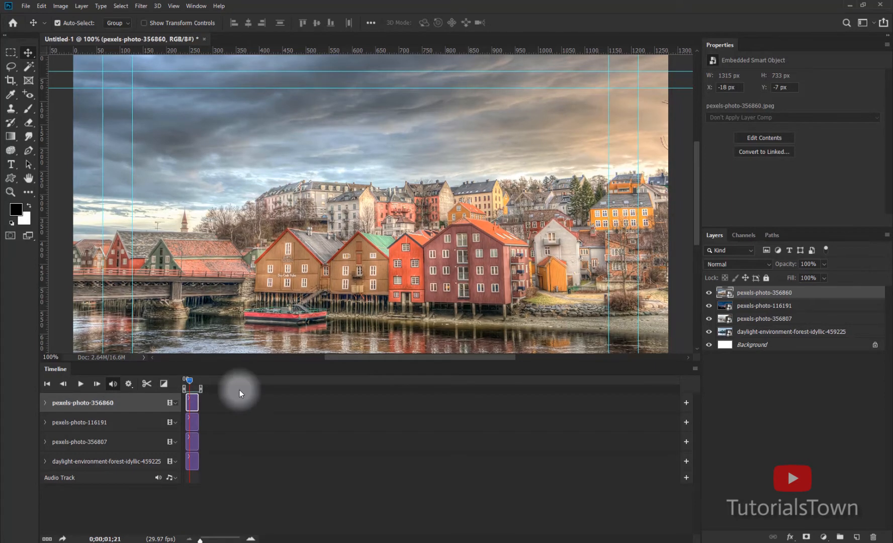
Arrange the photo clips one after another in time, with the daylight-environment-forest-idyllic-459225 clip first and pexels-photo-356860 last.
click(192, 456)
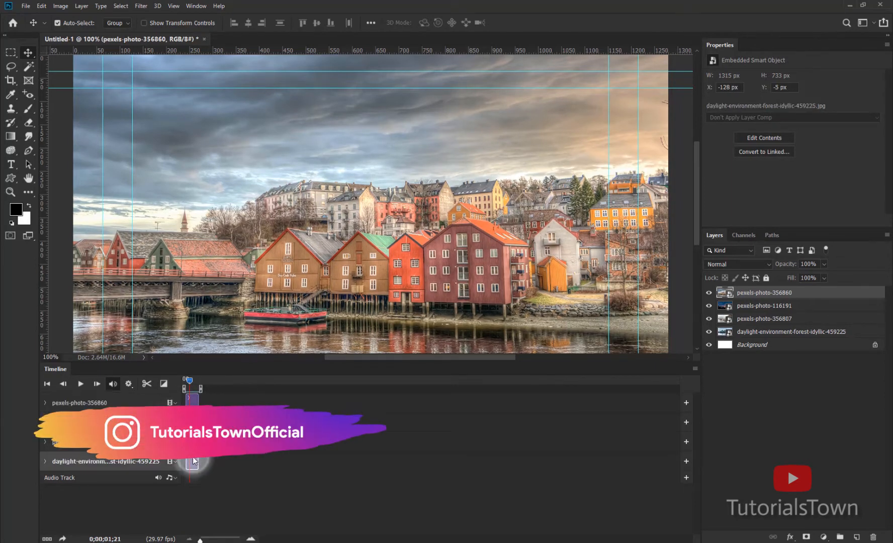
drag(196, 444, 237, 410)
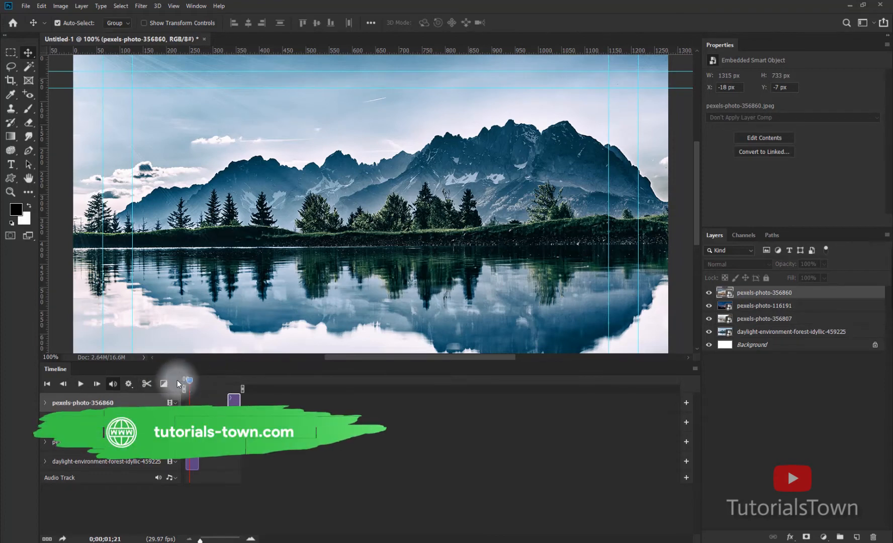
Play the sequenced slideshow from the first frame twice to check the order of the photo clips.
drag(186, 382, 176, 382)
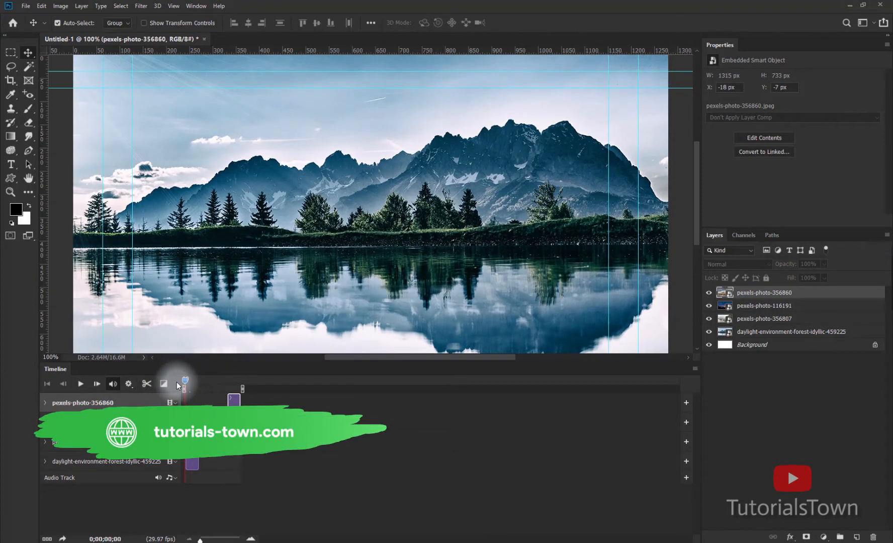
key(space)
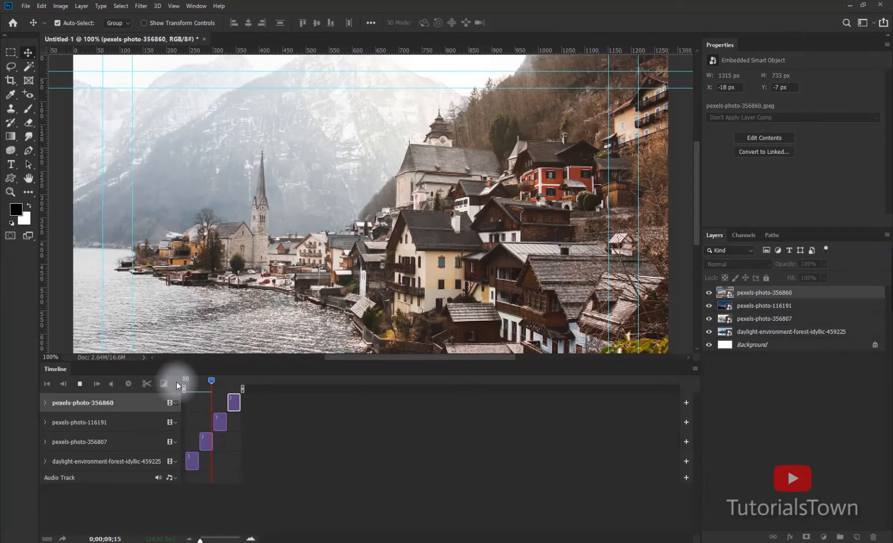
key(space)
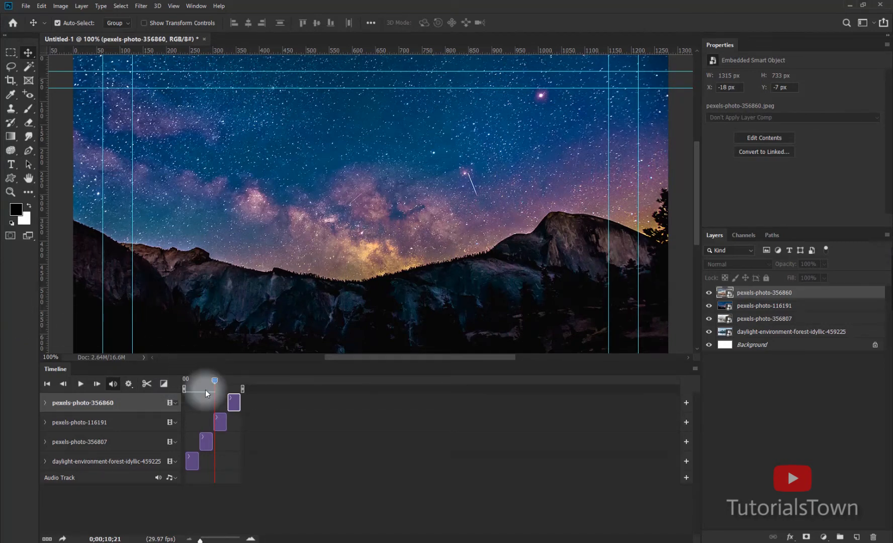
drag(195, 380, 166, 381)
key(space)
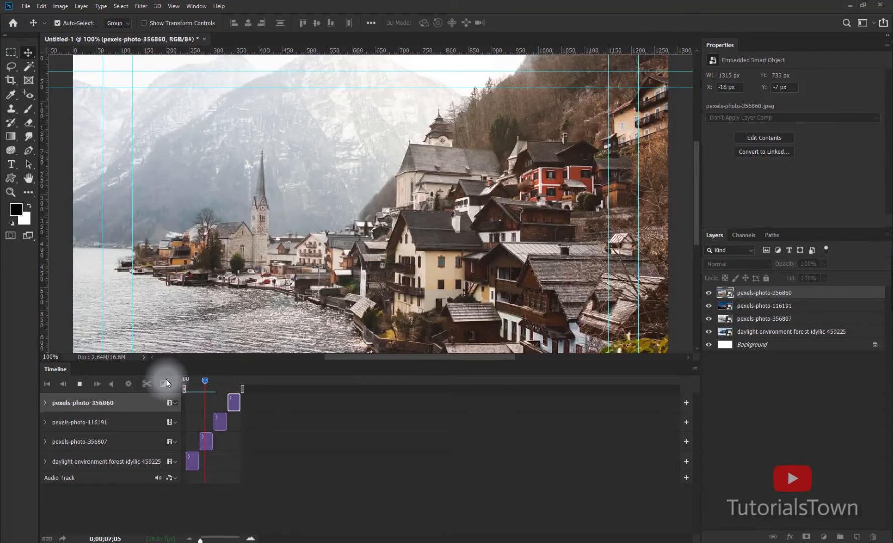
key(space)
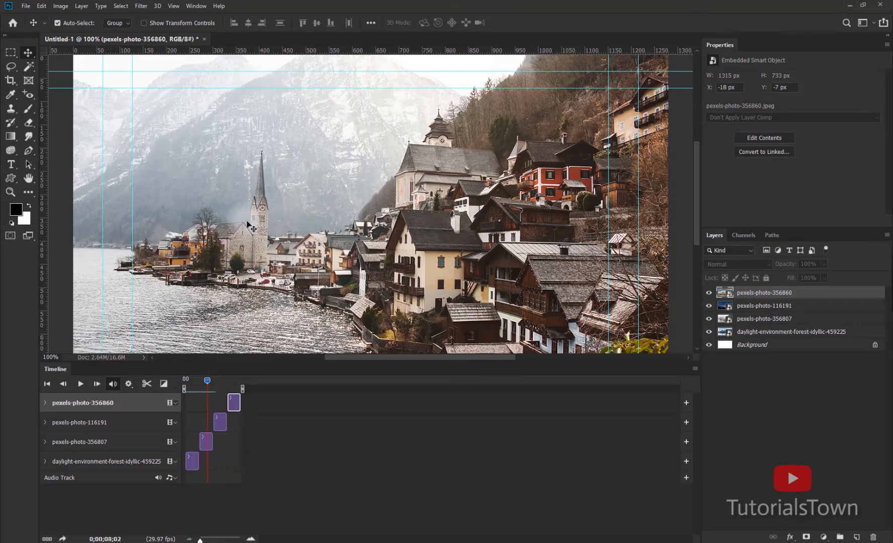
Zoom into the canvas to pixel level, pan around the village photo, and fit the whole image on screen.
key(ctrl+space)
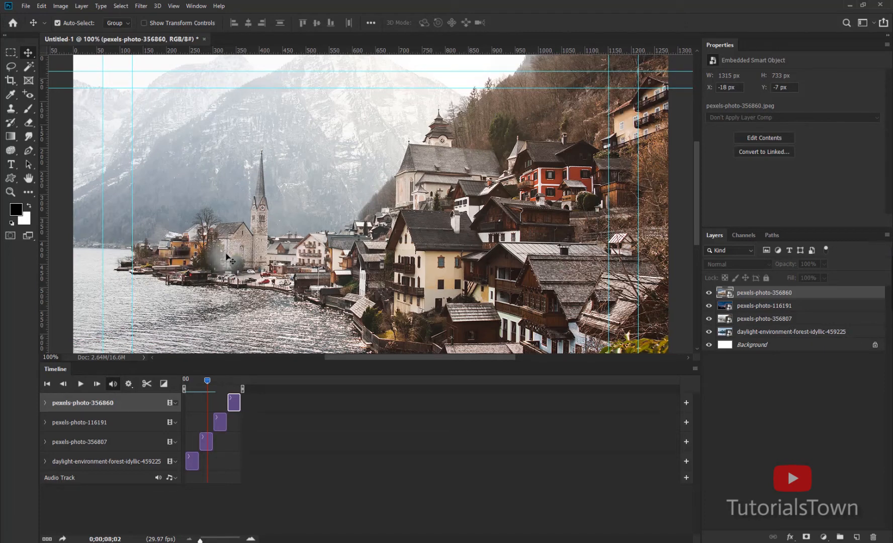
key(ctrl+space)
drag(225, 249, 253, 278)
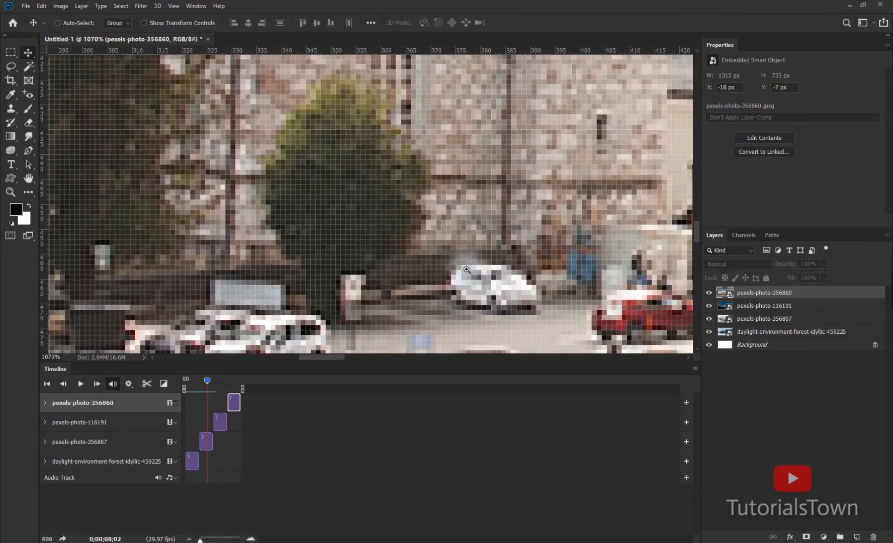
ctrl+click(345, 136)
drag(360, 176, 405, 321)
drag(412, 90, 421, 332)
drag(437, 91, 419, 347)
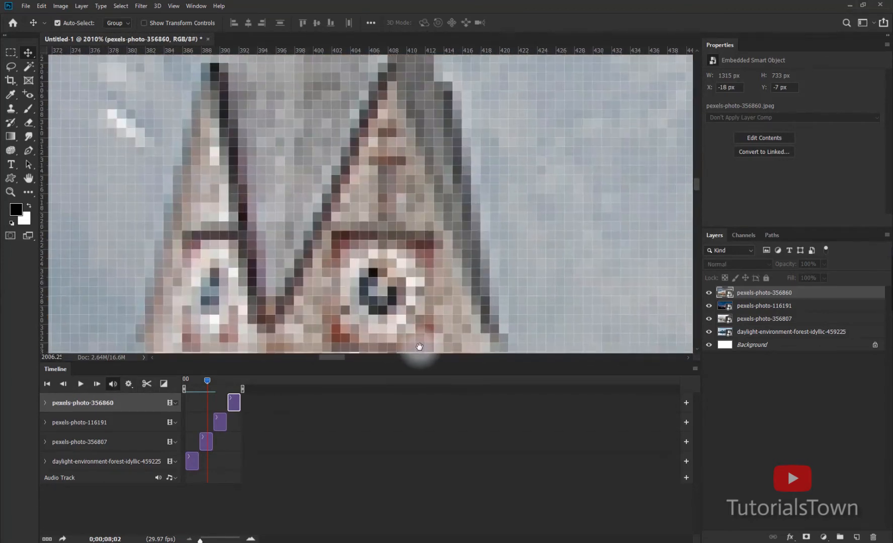
key(ctrl+0)
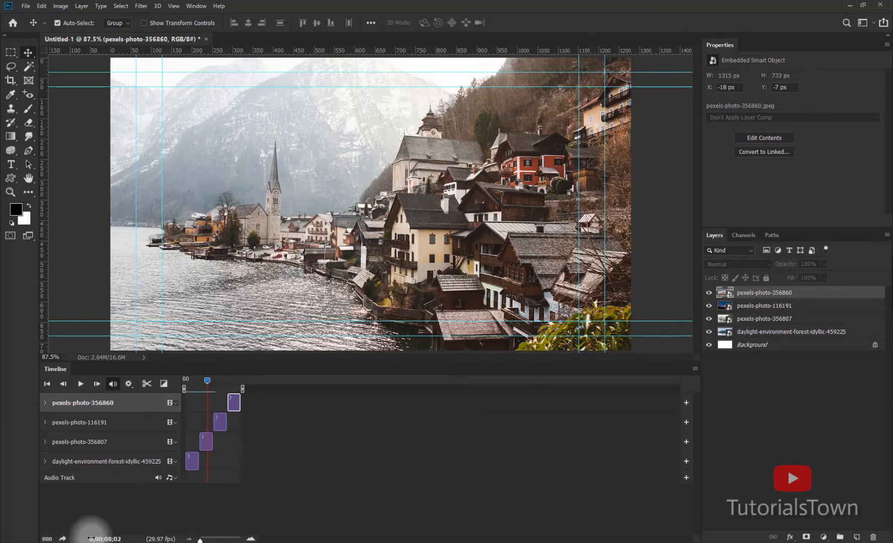
Magnify the timeline scale until individual frames show around 0;00;08;02, and shrink it back to the full overview.
key(super+plus)
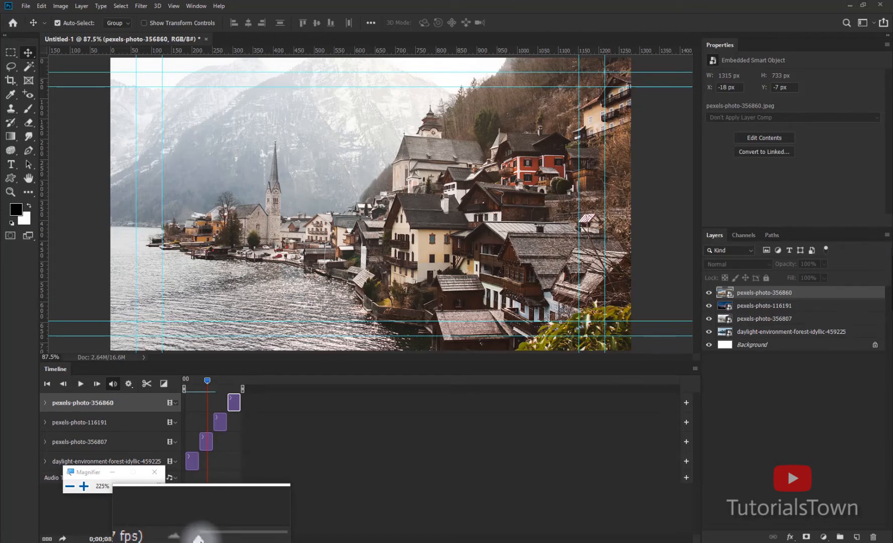
drag(199, 540, 261, 541)
key(super+Escape)
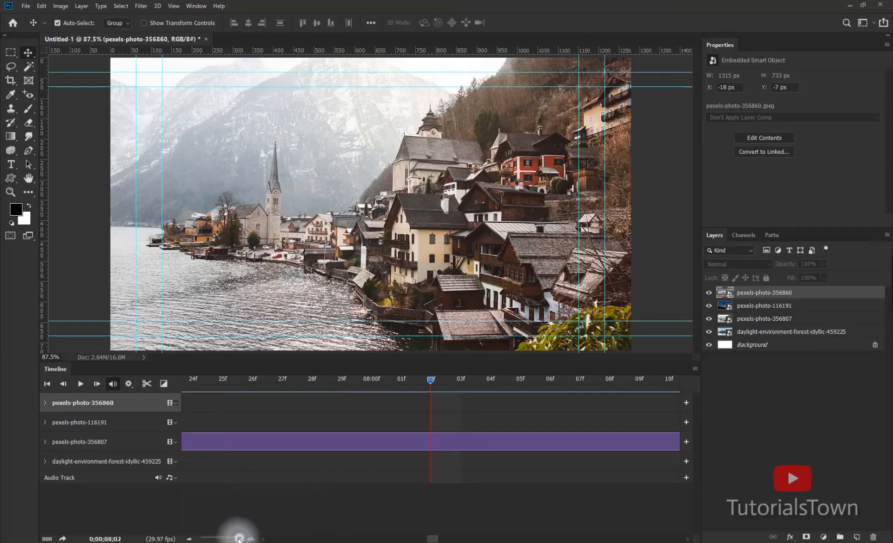
drag(238, 540, 180, 538)
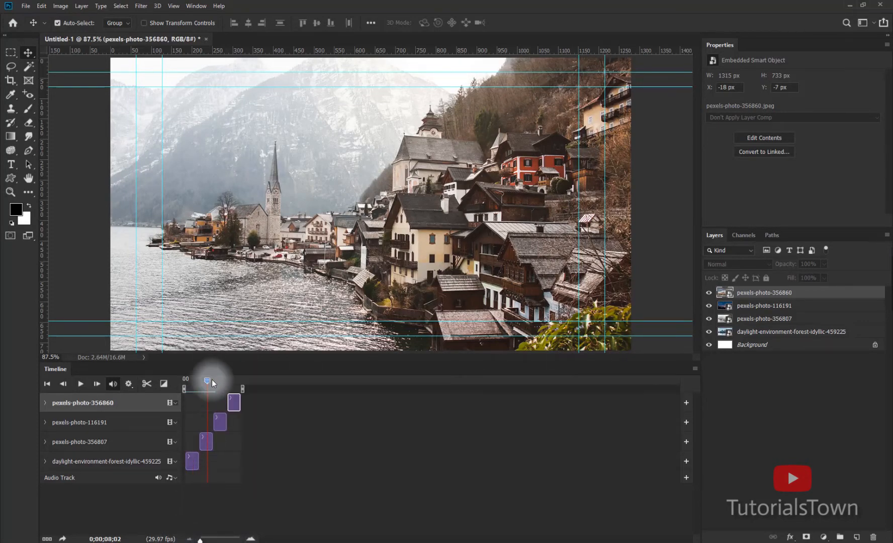
Return the playhead to the first frame, enlarge the timeline scale to half-second divisions, and scrub to 0;00;06;16.
drag(212, 383, 184, 380)
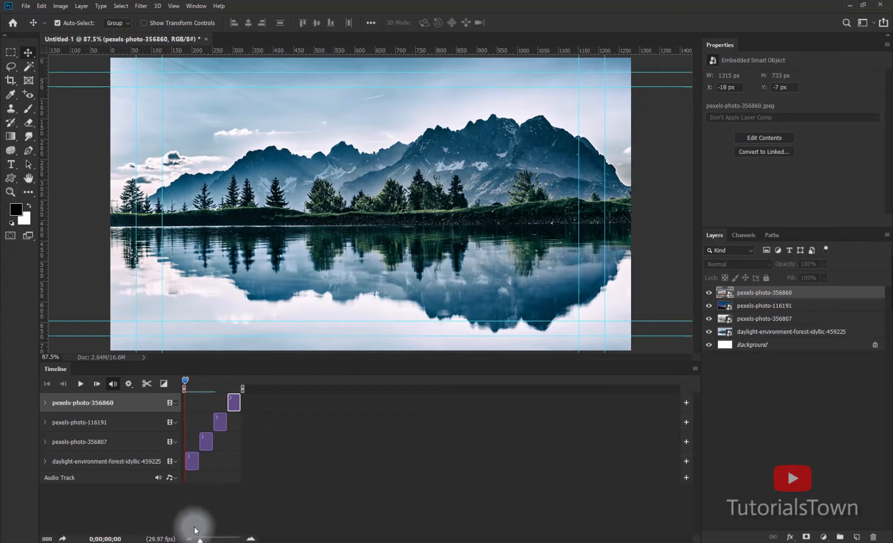
drag(200, 539, 208, 539)
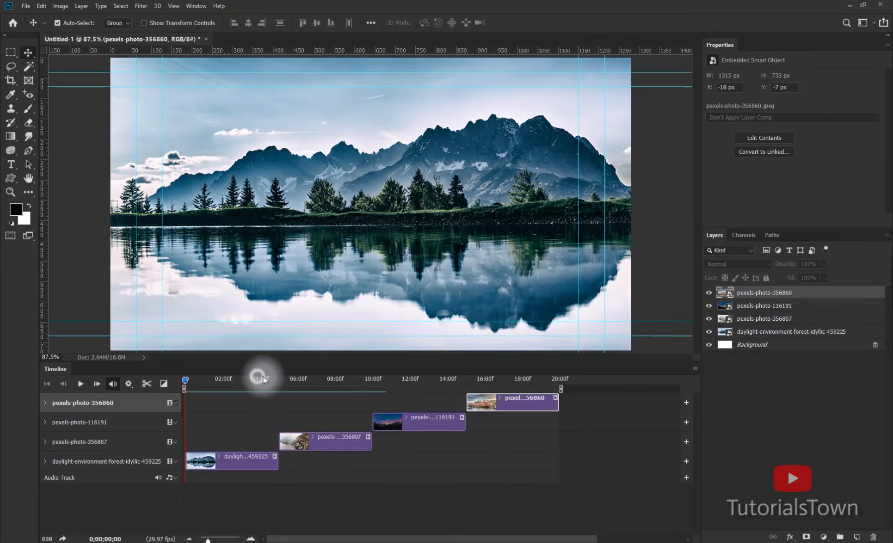
drag(263, 377, 366, 380)
drag(207, 540, 209, 540)
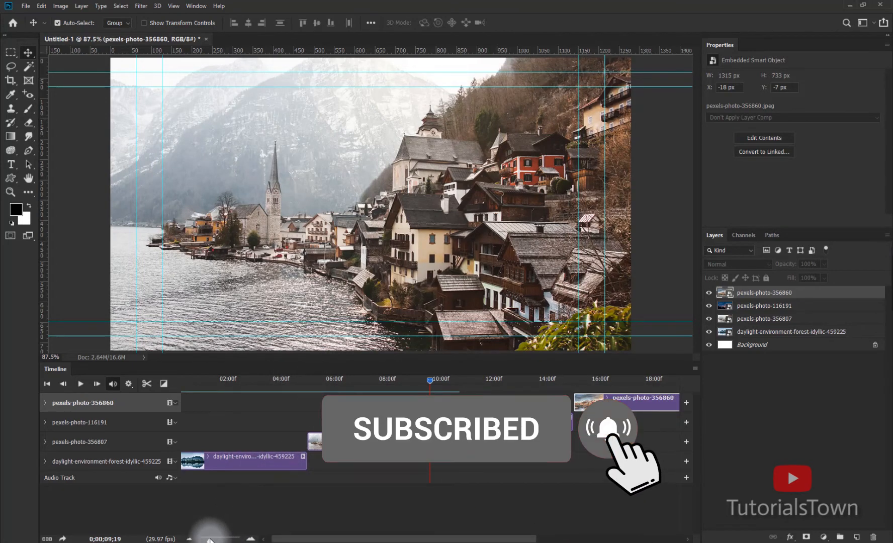
drag(209, 540, 211, 540)
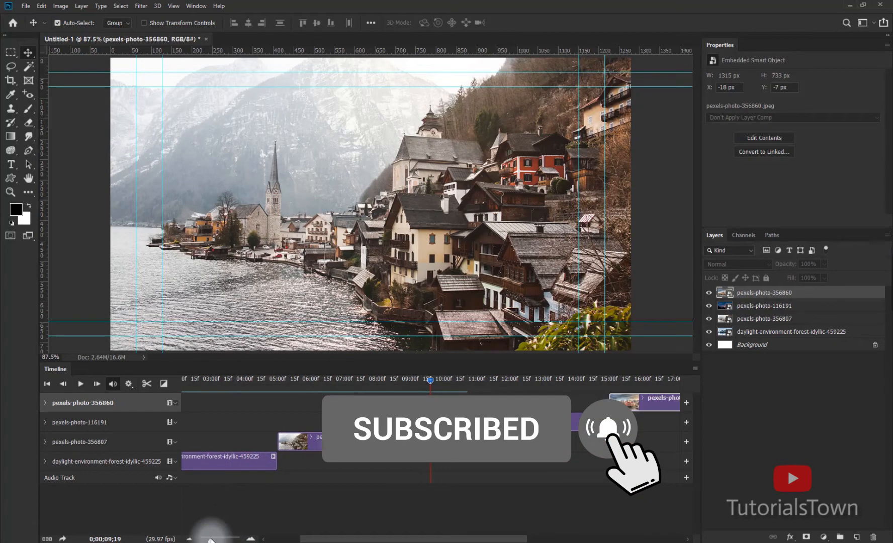
click(277, 379)
drag(285, 381, 328, 380)
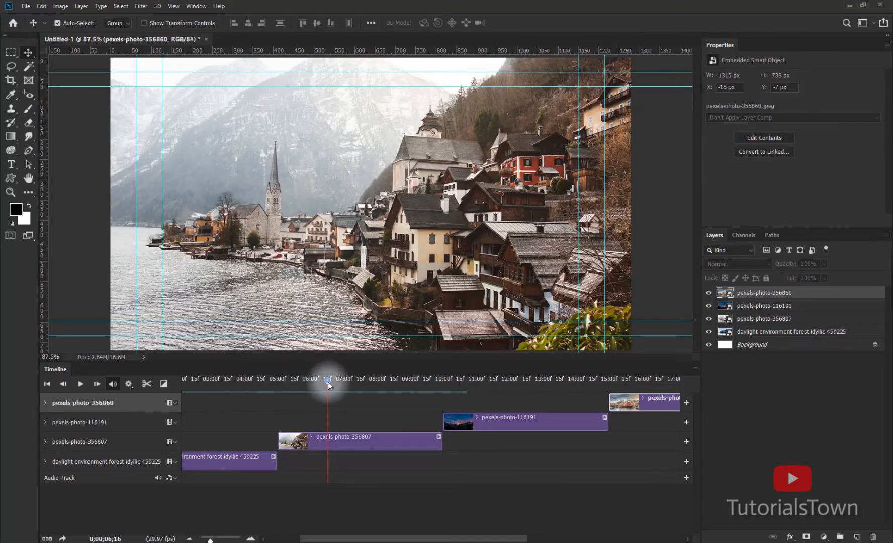
Enlarge the timeline to single frames, scrub to 0;00;06;17, and reduce the scale to ten-frame divisions.
drag(211, 539, 240, 539)
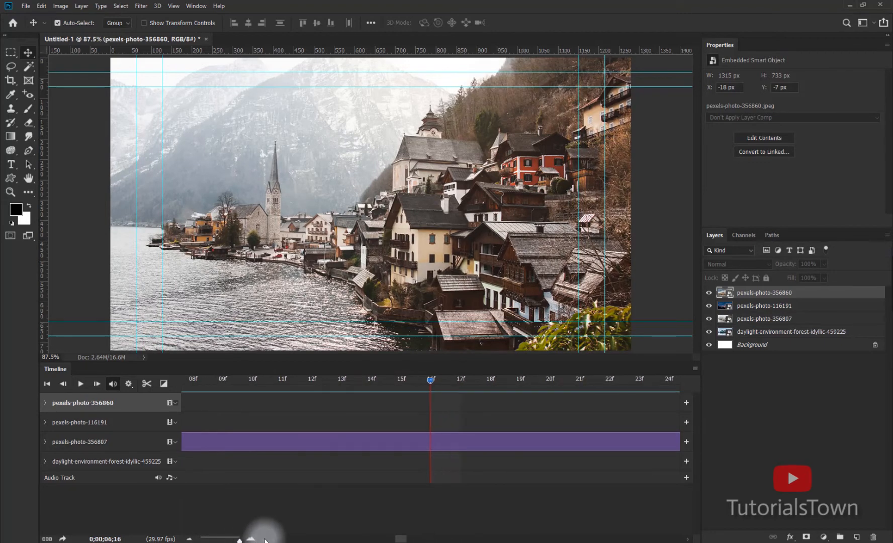
drag(431, 379, 559, 389)
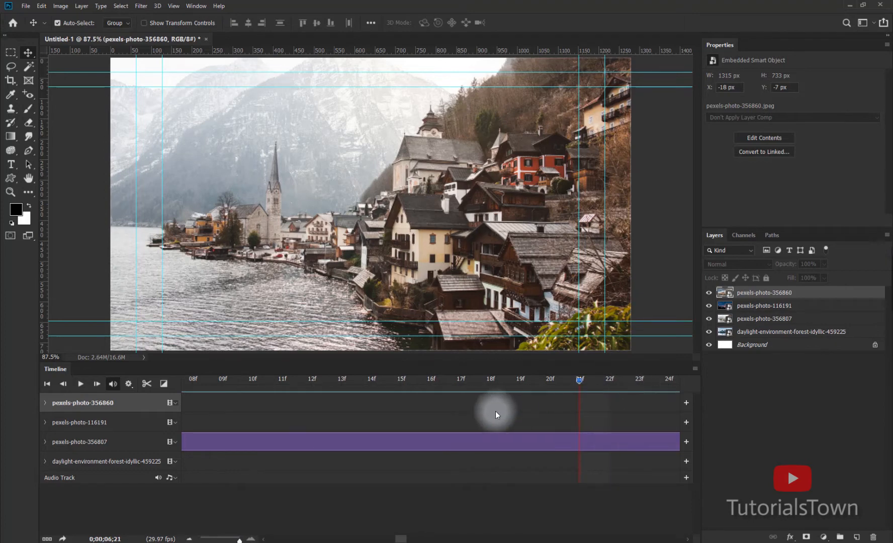
drag(496, 412, 460, 402)
drag(239, 539, 217, 540)
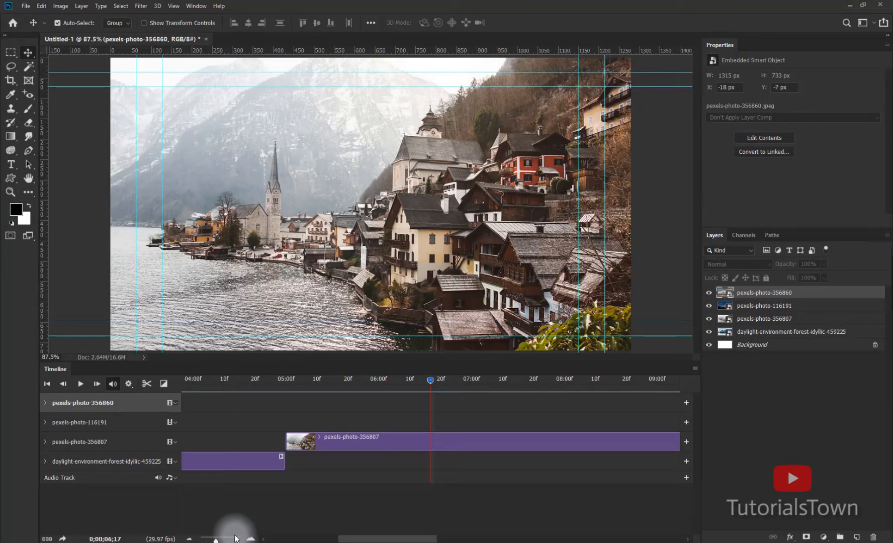
Play the timeline, move the playhead back to 0;00;07;07, and rescale the timeline to show all four clips.
key(space)
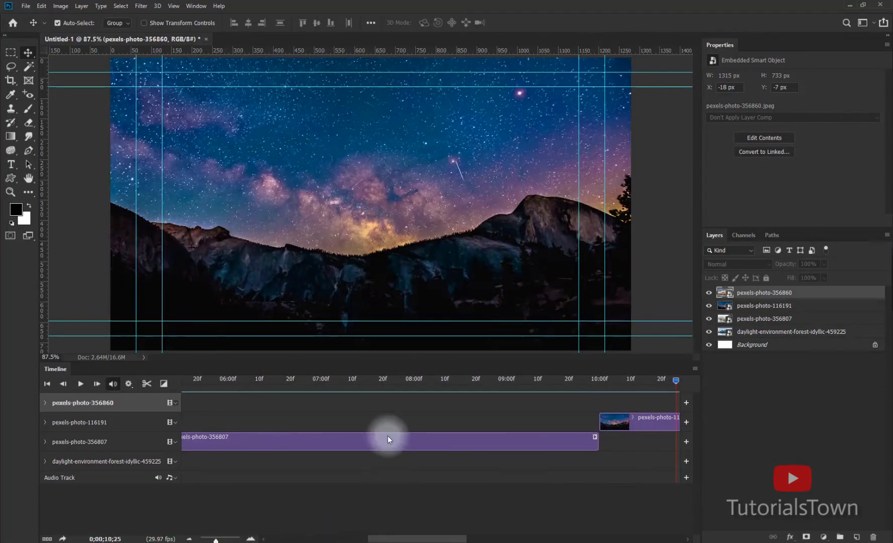
drag(412, 381, 308, 384)
click(340, 373)
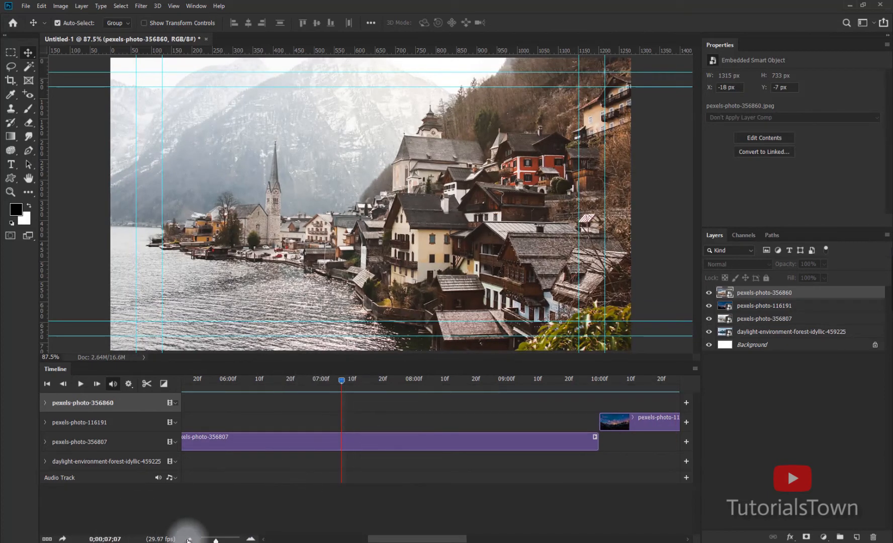
drag(216, 541, 207, 541)
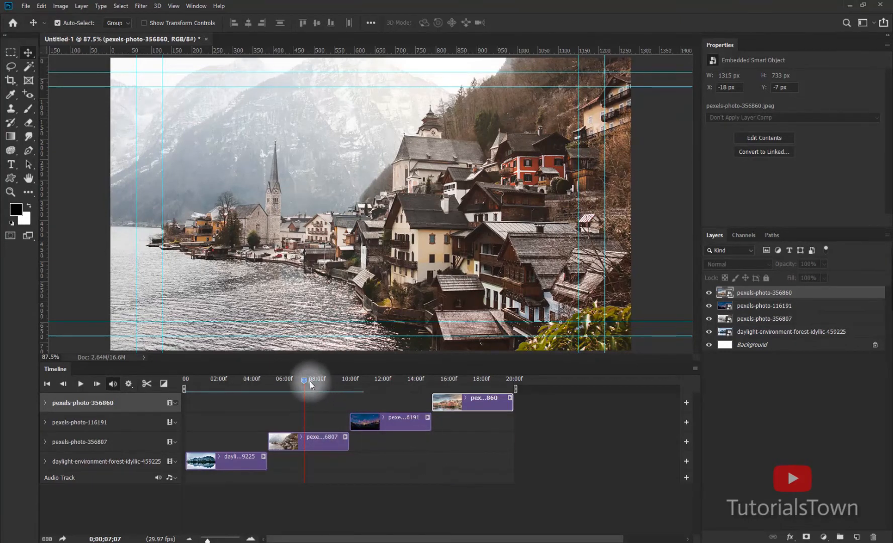
Play the slideshow from the first frame and stop at 0;00;04;03.
click(47, 384)
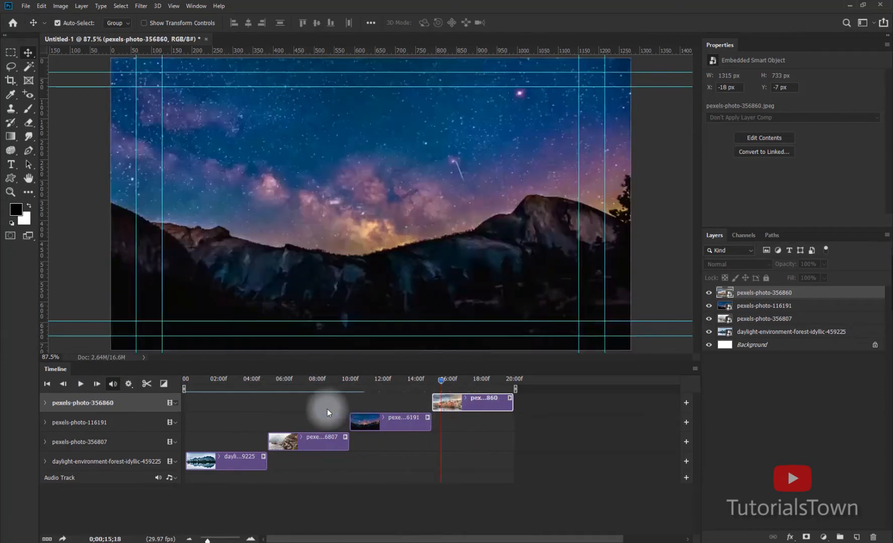
click(205, 410)
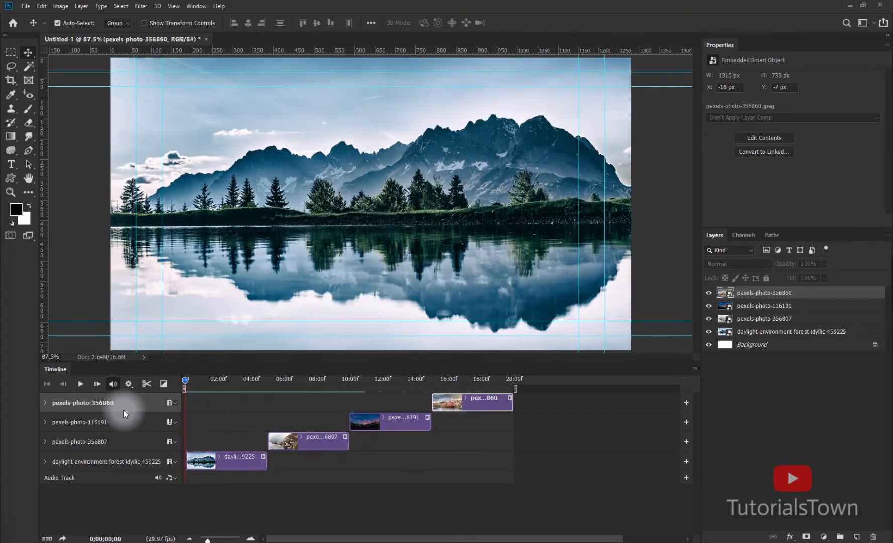
key(space)
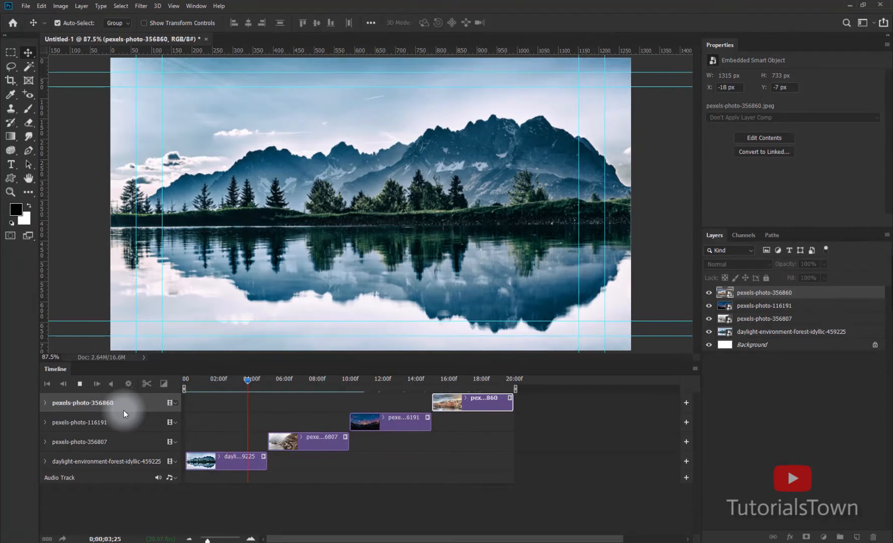
key(space)
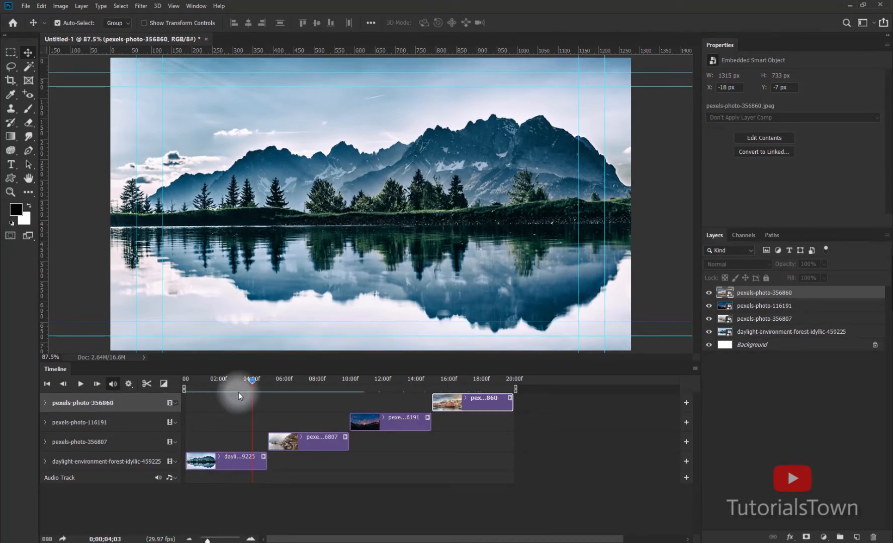
Try a 0.5 s Fade at the start of the daylight-environment-forest-idyllic-459225 clip and replace it with Fade With Black.
click(163, 384)
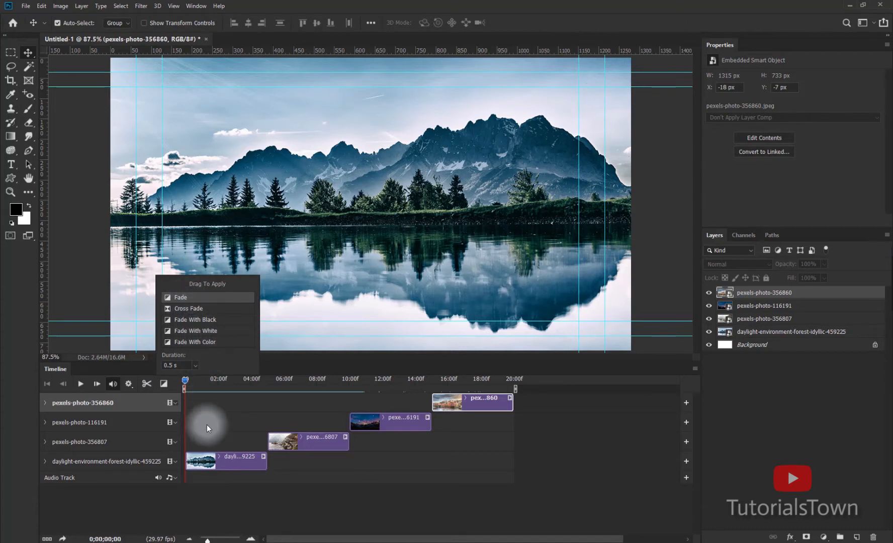
mouse_move(177, 297)
mouse_down()
mouse_move(208, 388)
mouse_move(201, 455)
mouse_move(190, 467)
mouse_up()
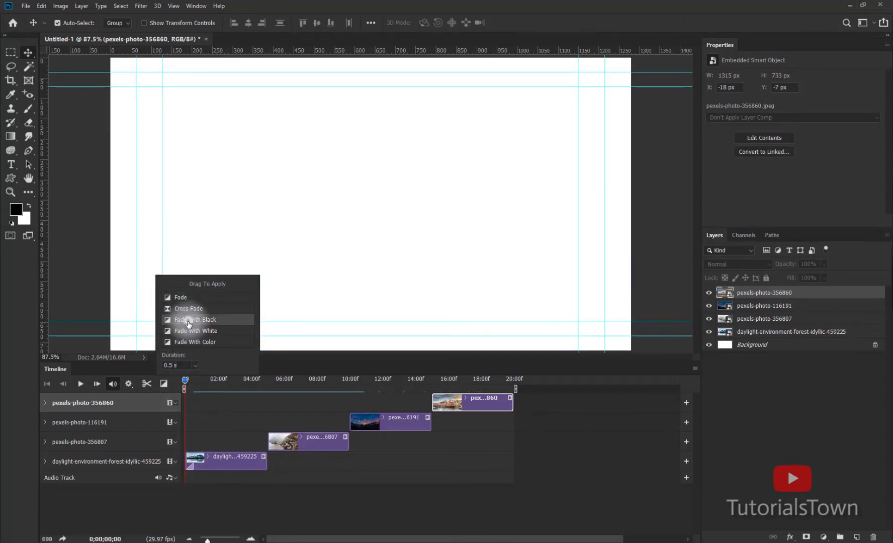
drag(189, 323, 193, 463)
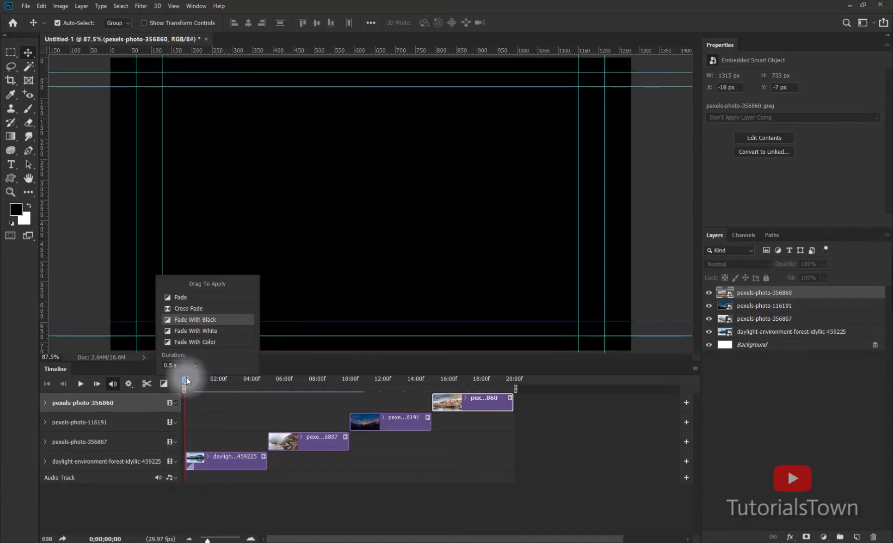
Preview the opening fade from black by playing from the first frame, and place the playhead at 0;00;01;05.
click(187, 378)
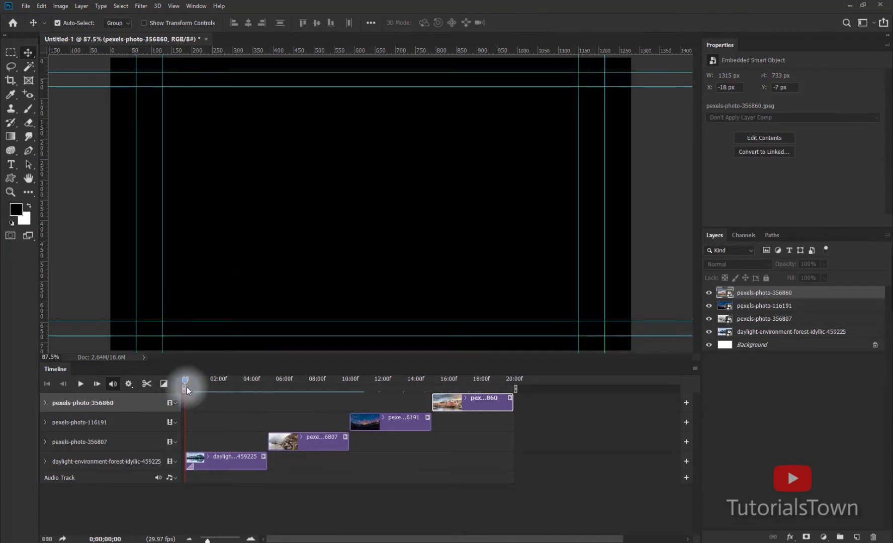
key(space)
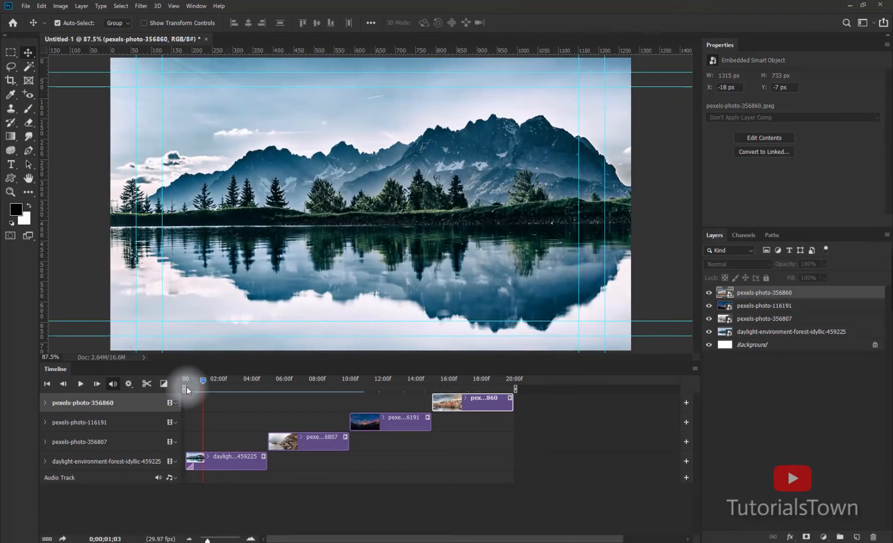
double_click(208, 374)
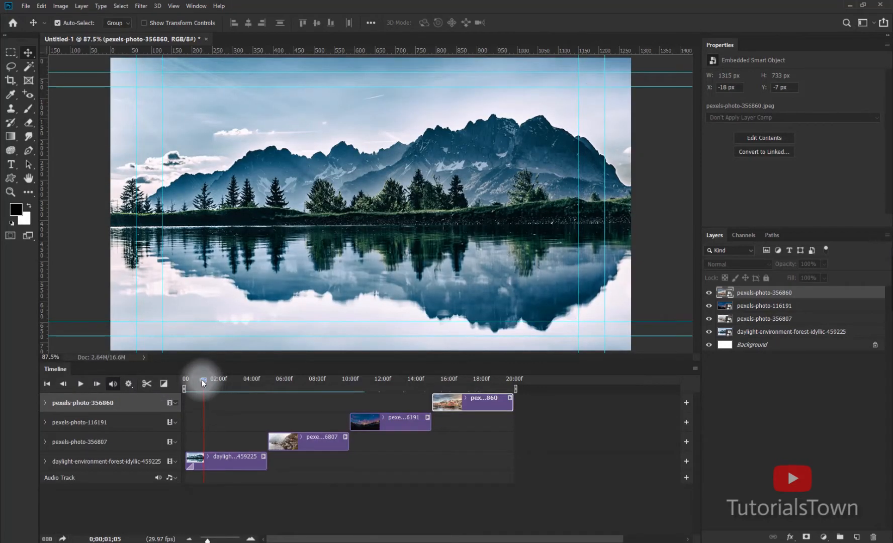
Move the pexels-photo-356807 clip earlier to start at 0;00;04;14, overlapping the end of the daylight-environment-forest-idyllic-459225 clip.
drag(201, 380, 259, 377)
click(283, 442)
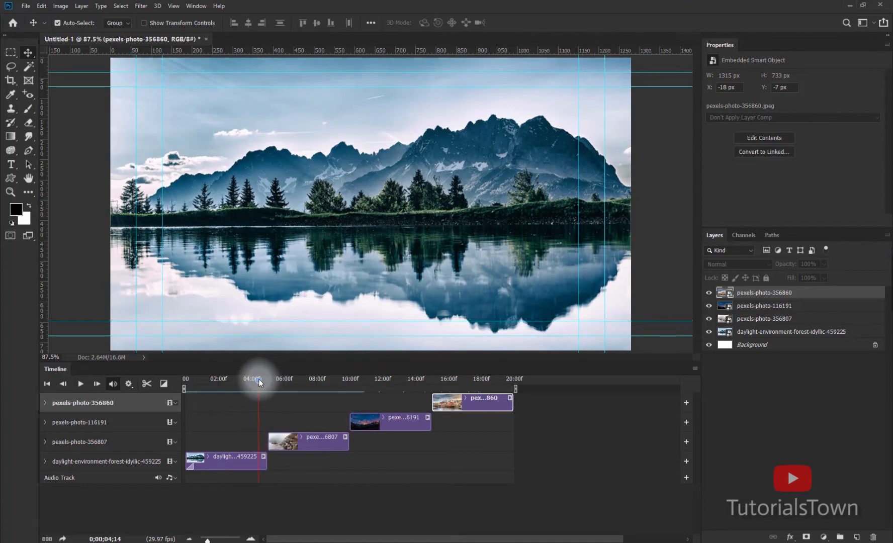
drag(289, 436, 282, 440)
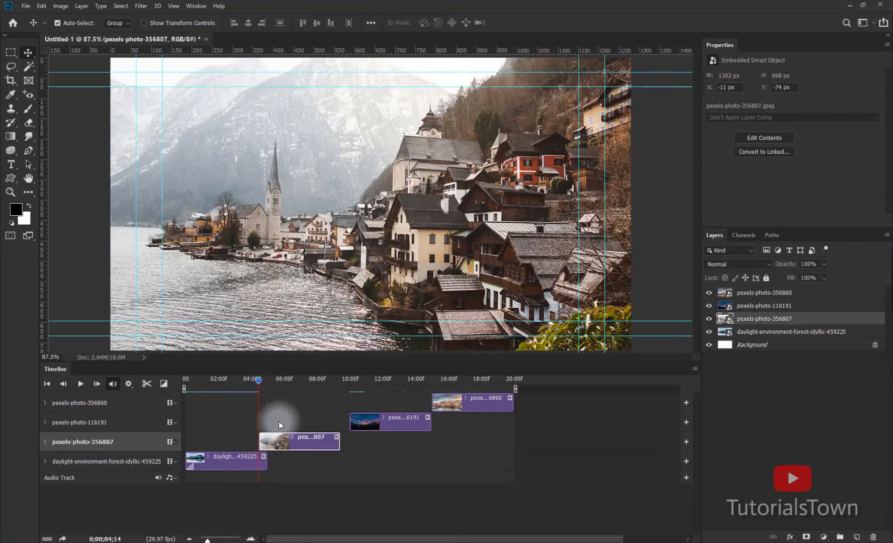
Apply a Fade to the start of the pexels-photo-356807 clip and enter 0.5 s as the transition duration.
click(163, 386)
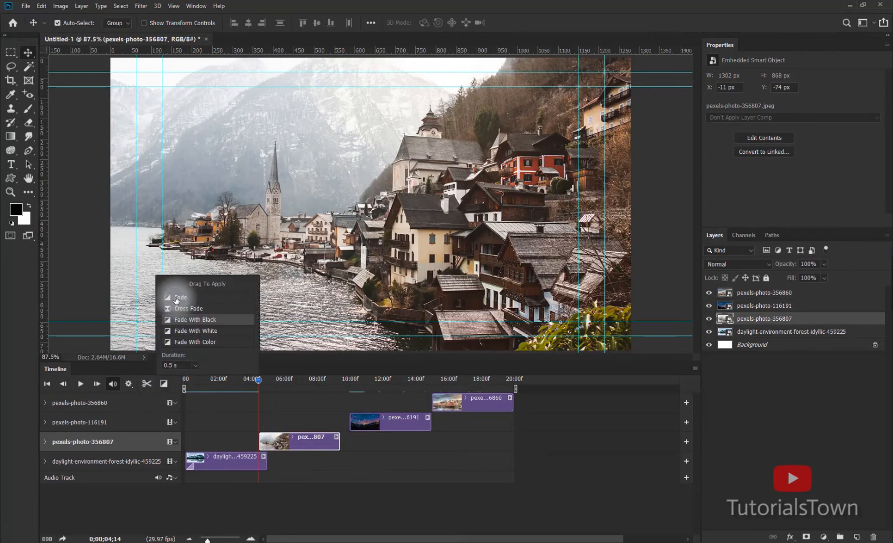
drag(180, 297, 267, 435)
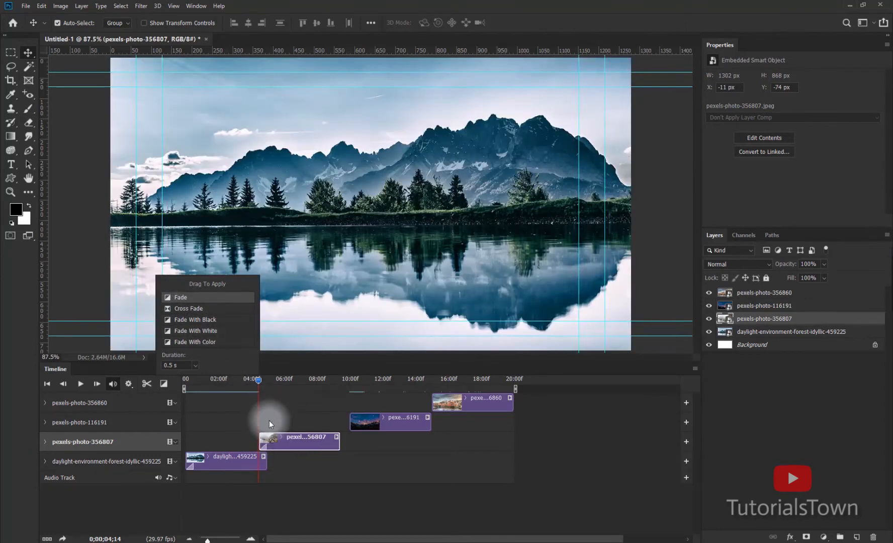
click(172, 365)
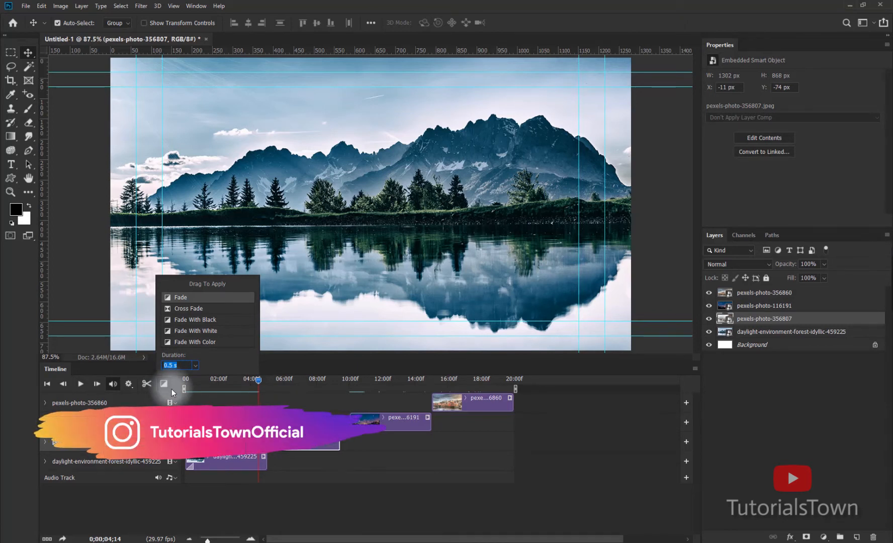
click(196, 366)
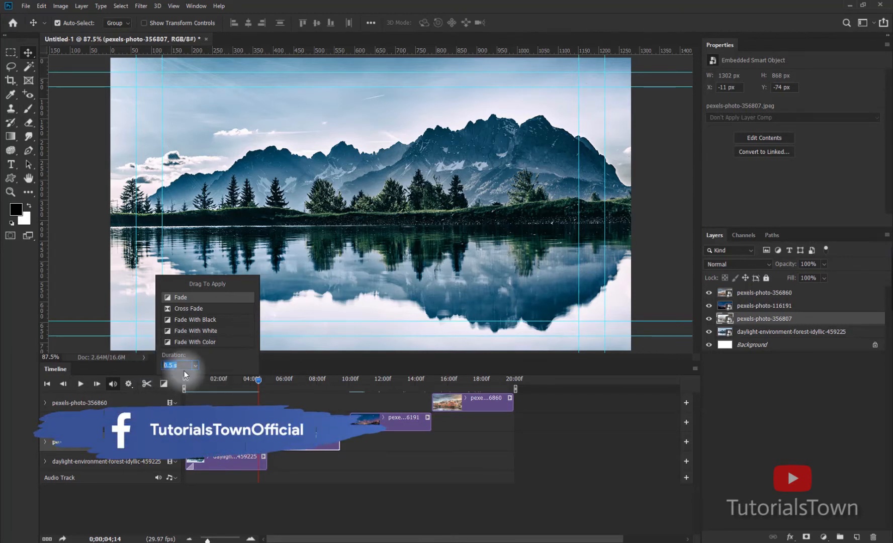
click(184, 367)
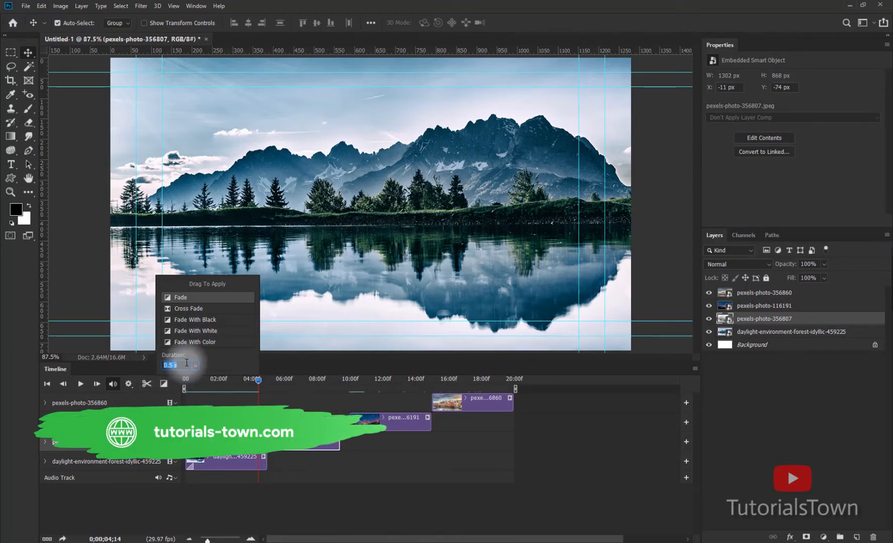
key(Return)
click(163, 384)
text(0.5)
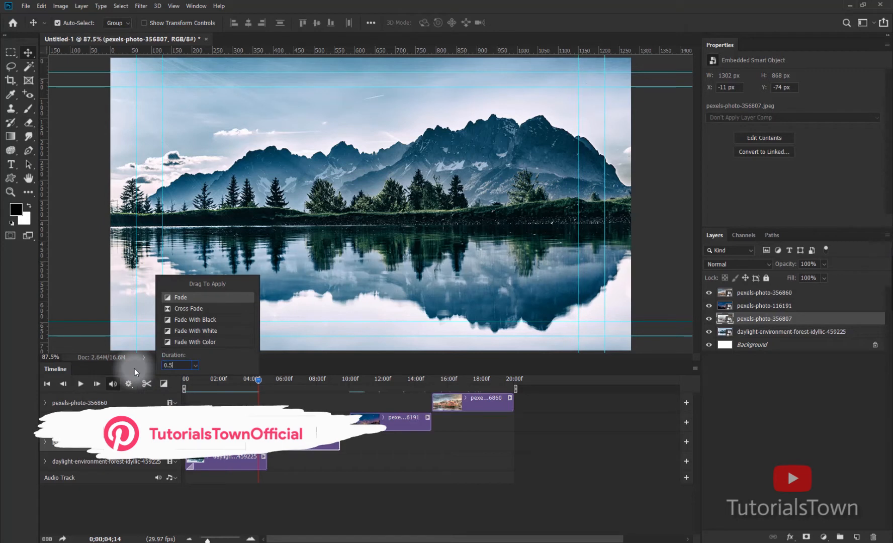
key(Return)
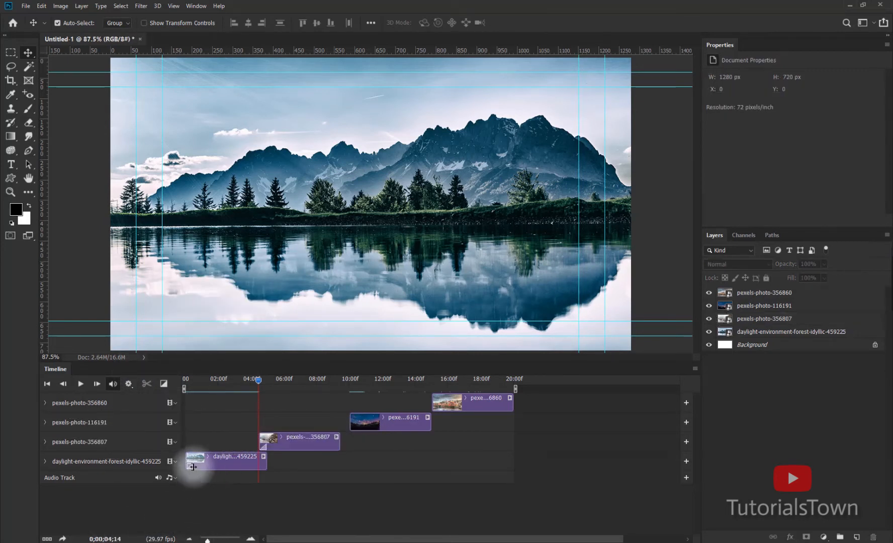
Try lengthening the opening fade on the daylight-environment-forest-idyllic-459225 clip to about 02:15 and play it from the first frame.
drag(193, 466, 225, 466)
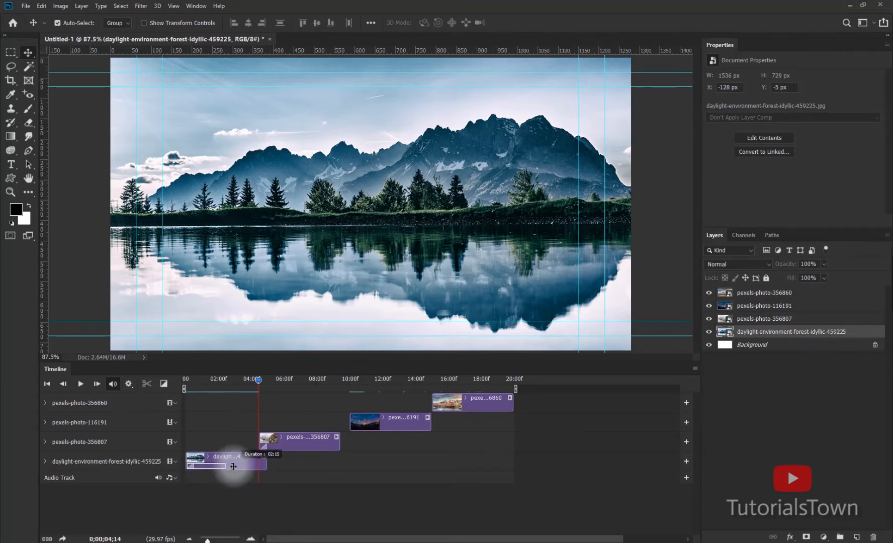
click(182, 400)
drag(214, 383, 169, 392)
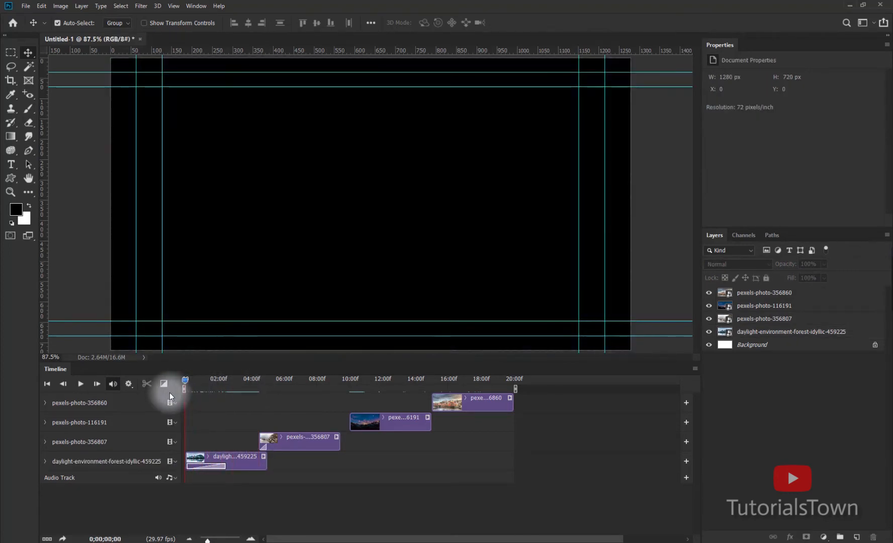
key(space)
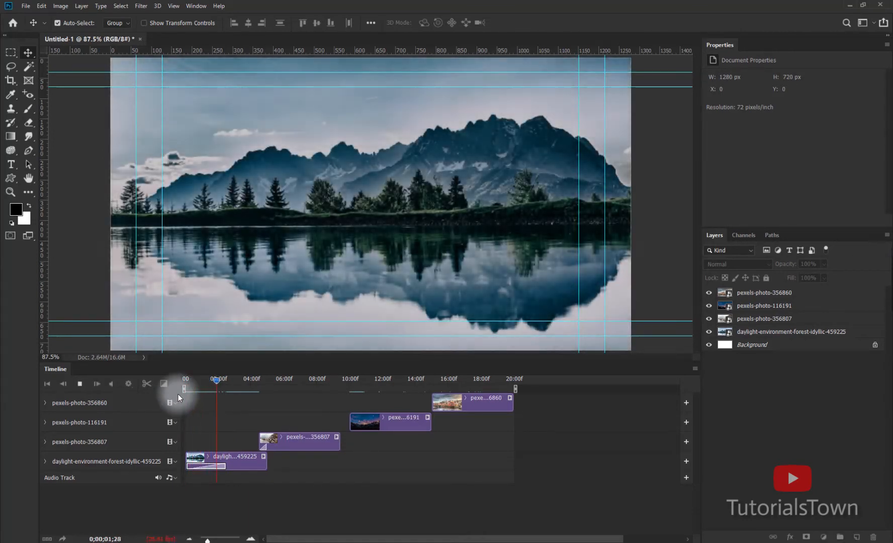
key(space)
Place the playhead at 0;00;00;15 and shorten the opening fade on the daylight-environment-forest-idyllic-459225 clip to end there.
drag(213, 381, 204, 382)
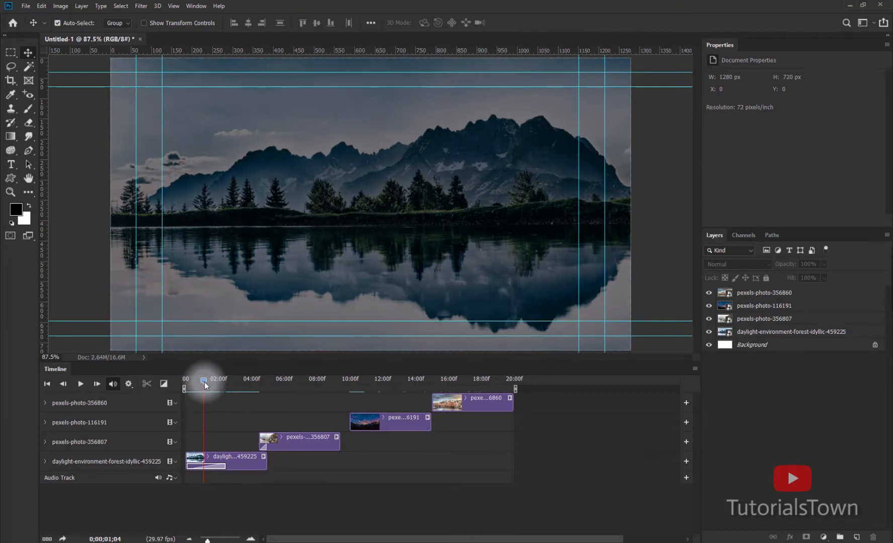
drag(207, 540, 213, 540)
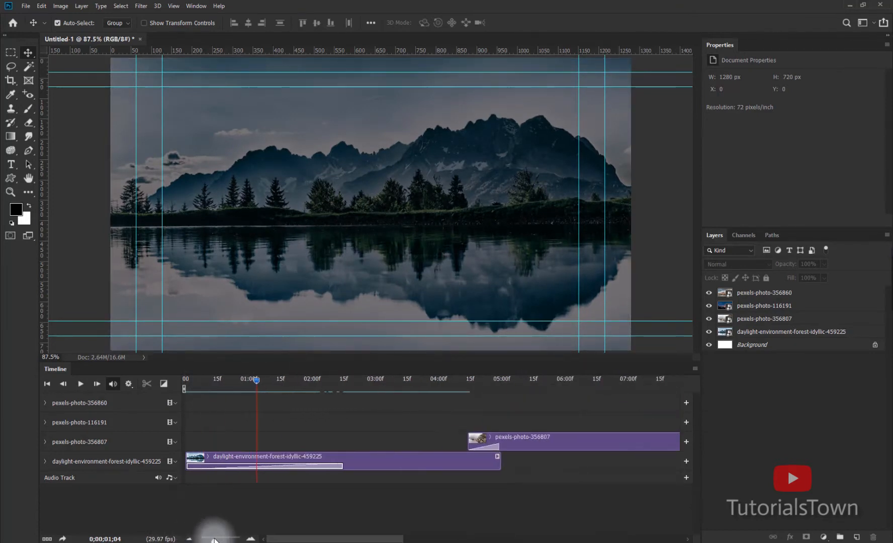
drag(243, 382, 218, 382)
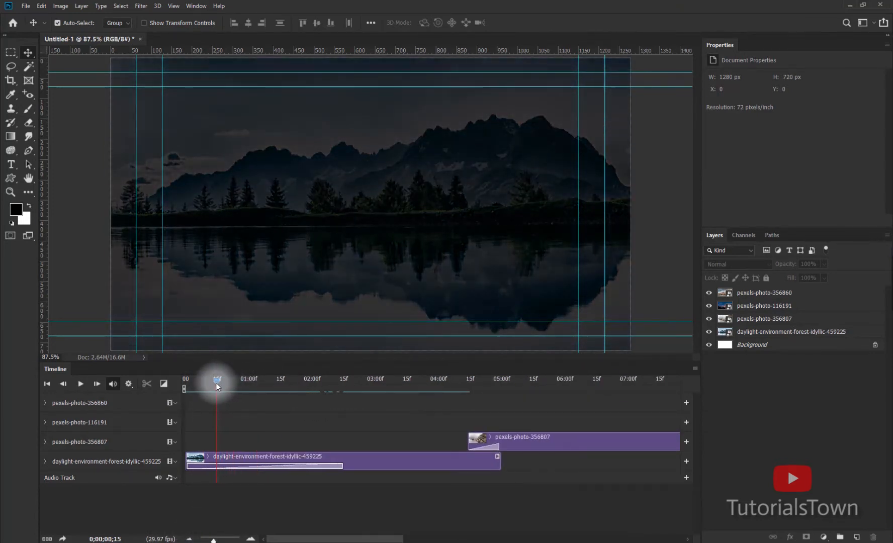
drag(340, 466, 215, 472)
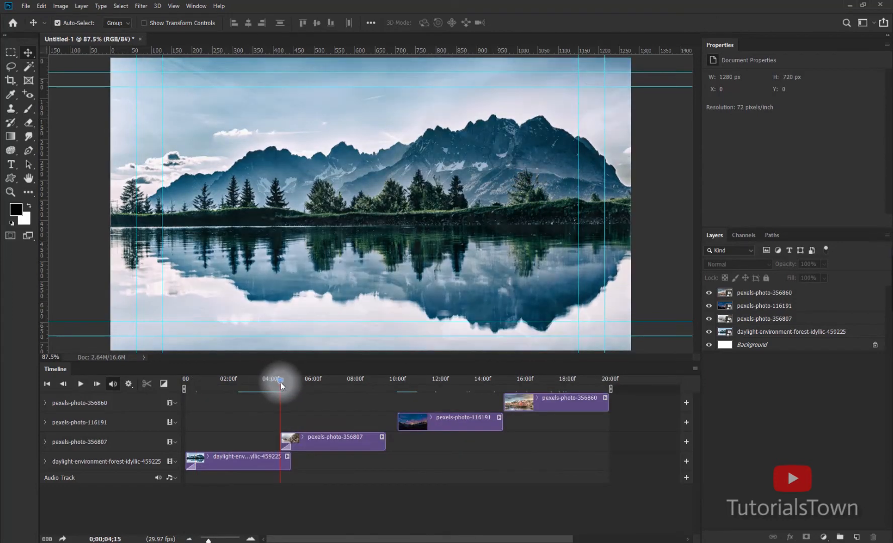
Move the pexels-photo-116191 clip directly after pexels-photo-356807 on the same track and join the two with a 0.5 s Cross Fade.
mouse_move(282, 382)
mouse_down()
mouse_move(267, 378)
mouse_move(292, 385)
mouse_up()
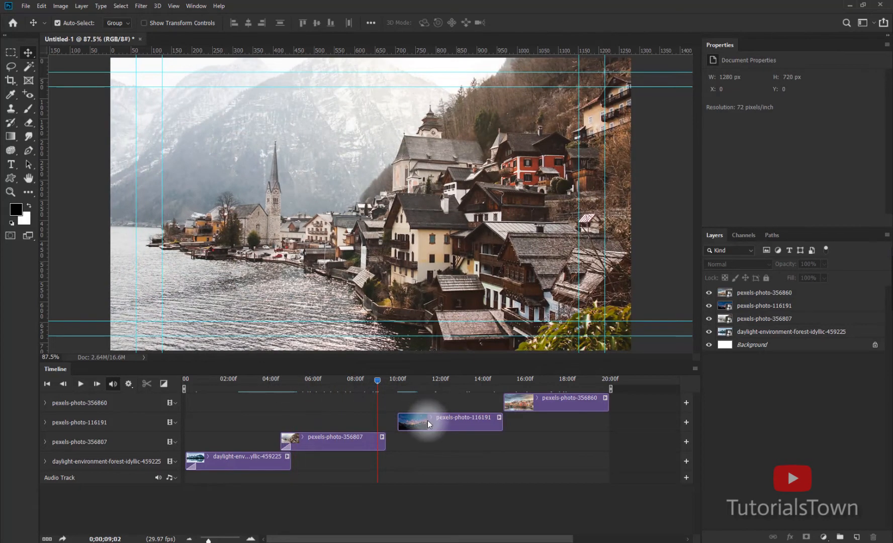
click(165, 385)
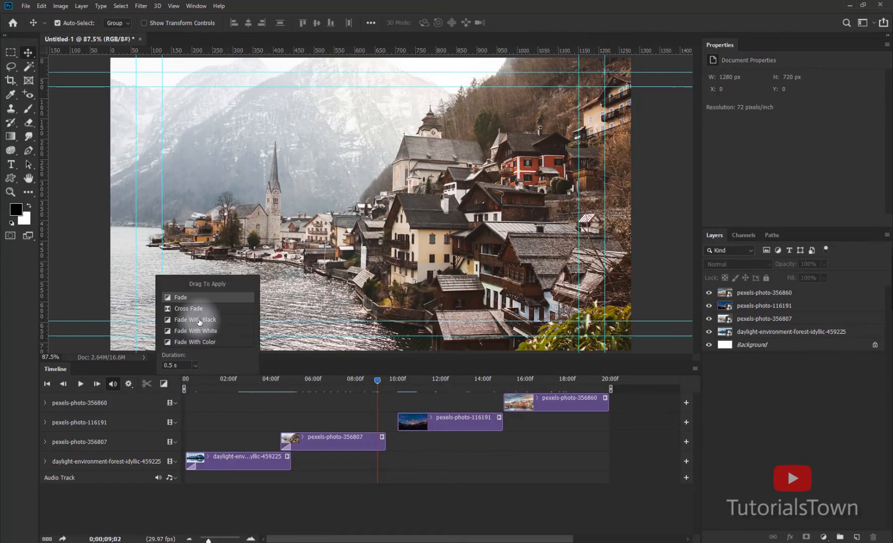
drag(209, 309, 416, 455)
drag(430, 423, 416, 426)
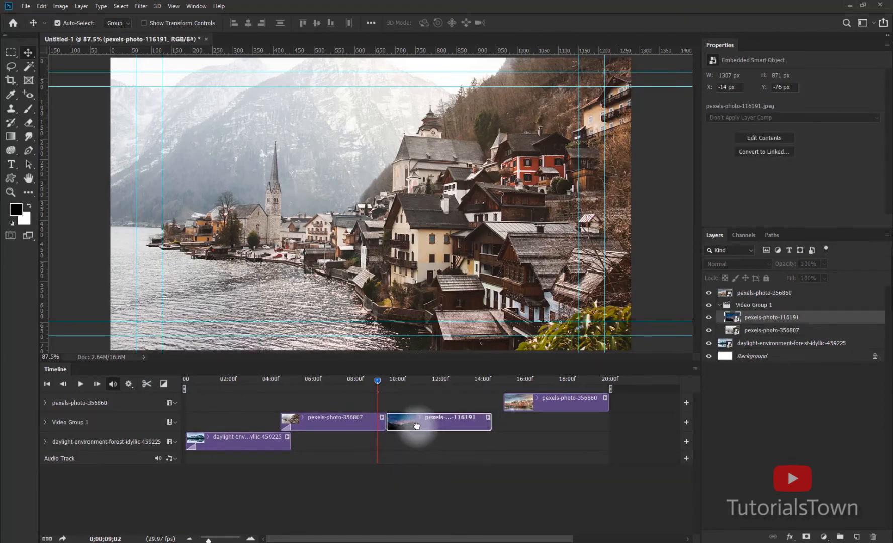
click(168, 384)
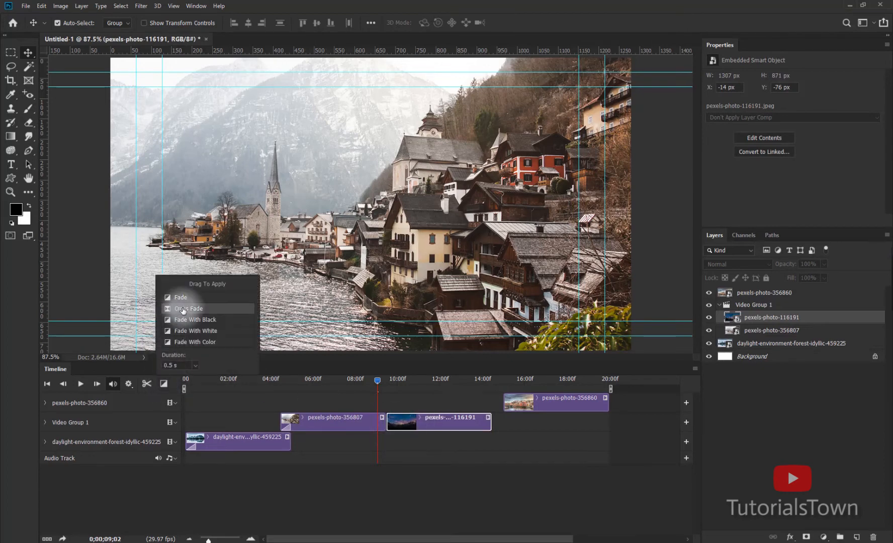
drag(189, 308, 386, 427)
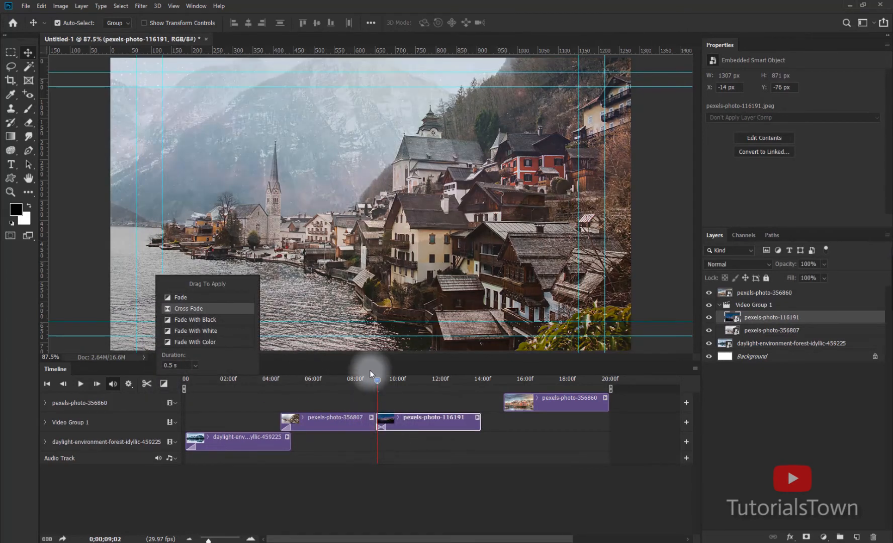
Preview the cross fade between pexels-photo-356807 and pexels-photo-116191 by scrubbing across it and playing from 0;00;09;01.
click(367, 382)
drag(367, 382, 361, 403)
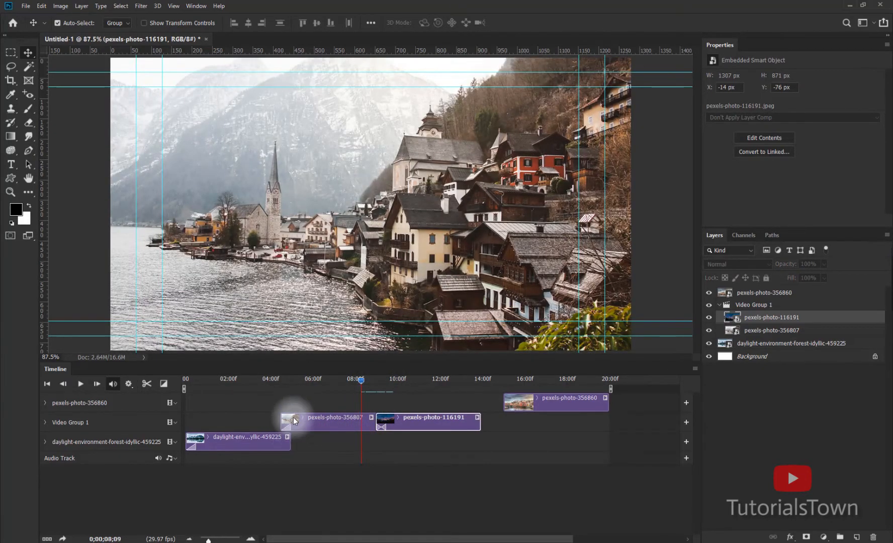
click(359, 384)
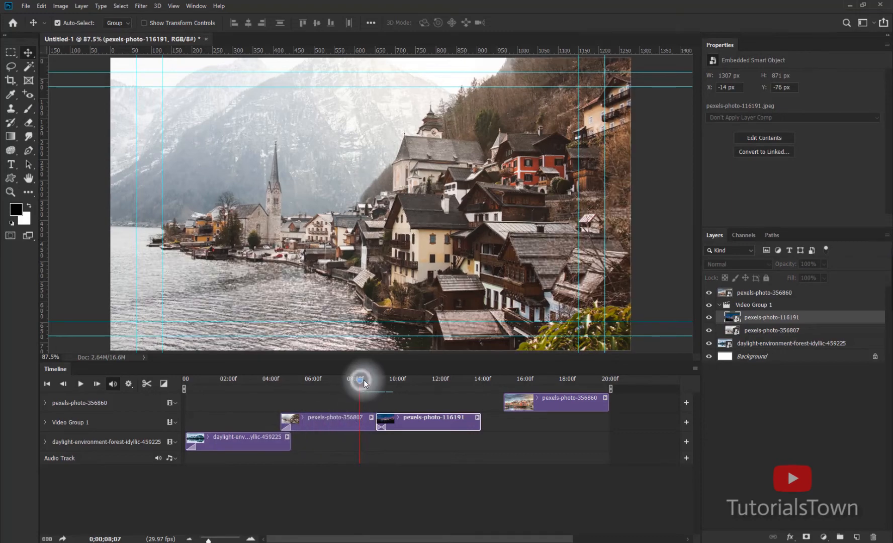
mouse_move(373, 384)
mouse_down()
mouse_move(393, 379)
mouse_move(376, 375)
mouse_up()
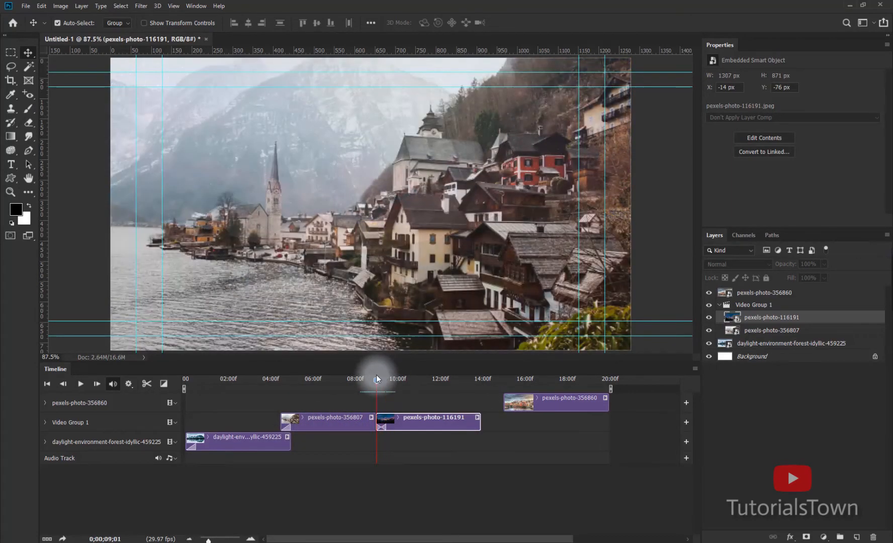
key(space)
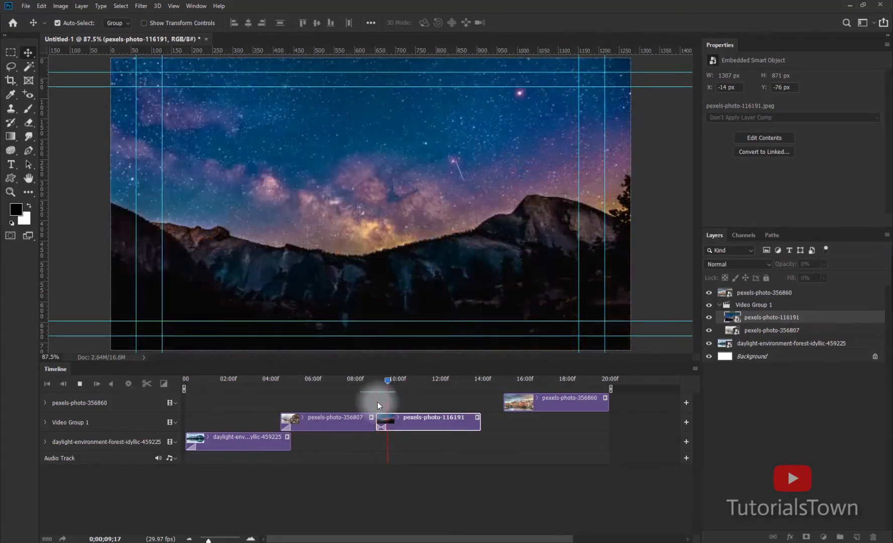
key(space)
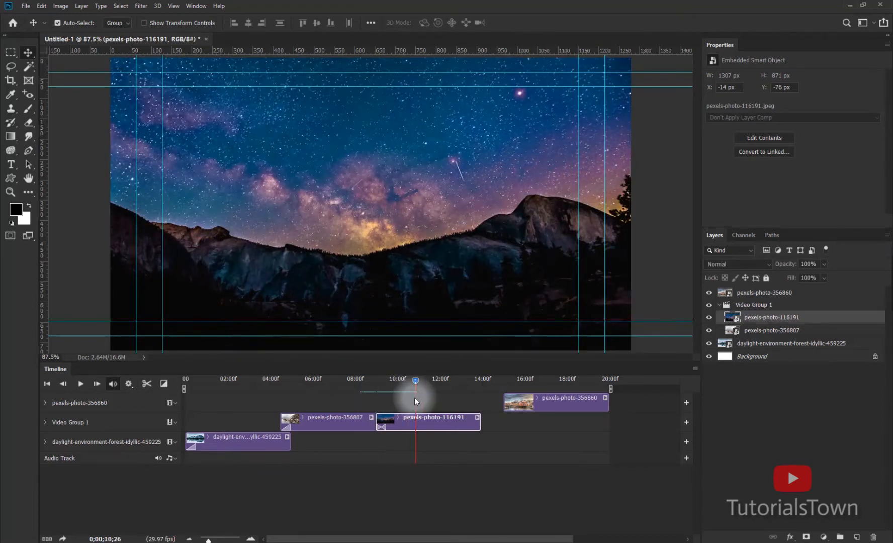
Move the pexels-photo-356860 clip earlier to start at 0;00;13;10, overlapping the end of the pexels-photo-116191 clip.
drag(520, 406, 487, 406)
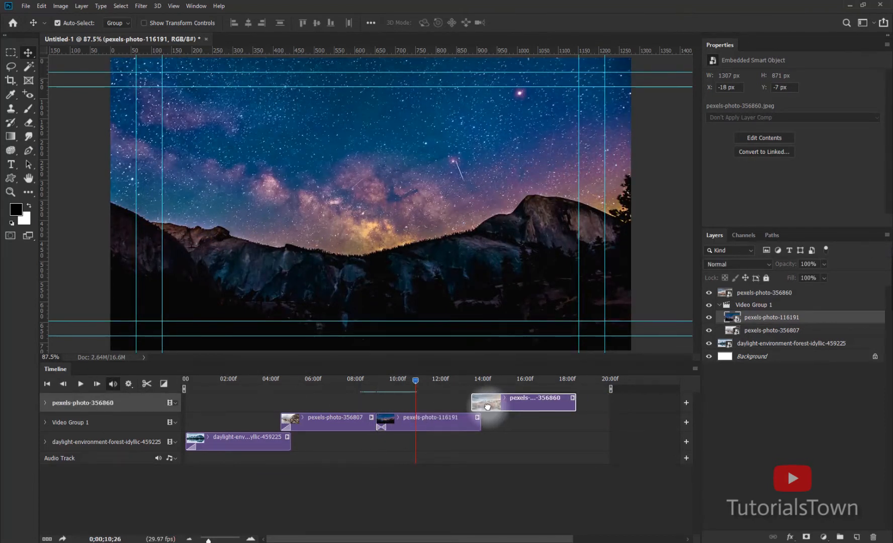
click(444, 419)
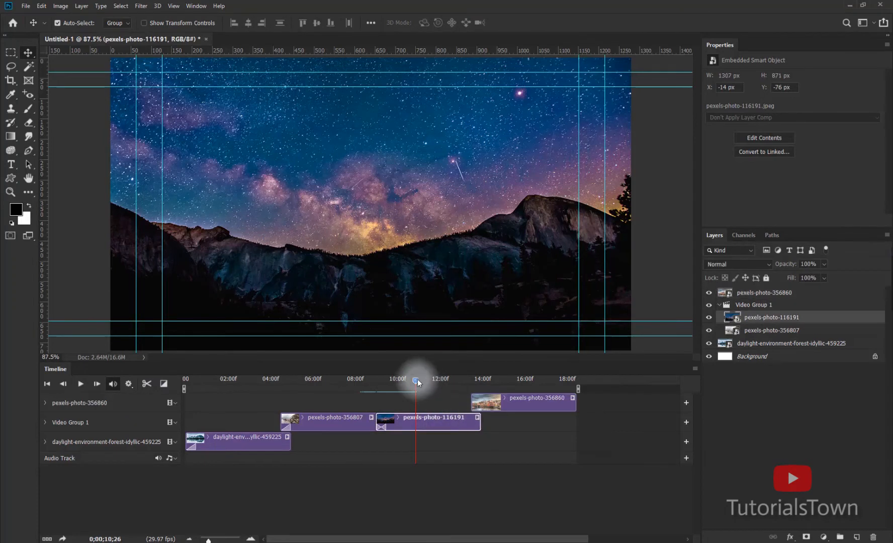
drag(494, 402, 505, 399)
drag(415, 379, 484, 404)
click(239, 421)
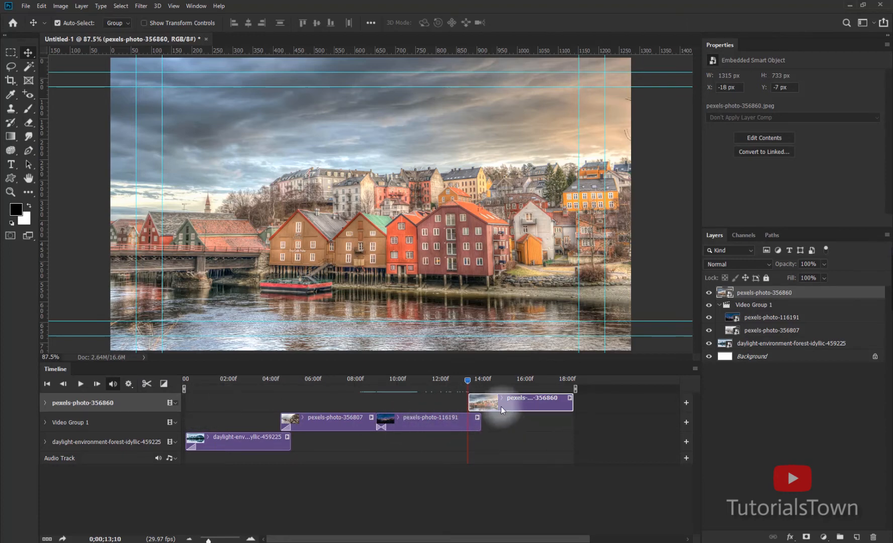
Apply a 0.5 s Fade With Color in dark purple to the start of the pexels-photo-356860 clip.
click(164, 384)
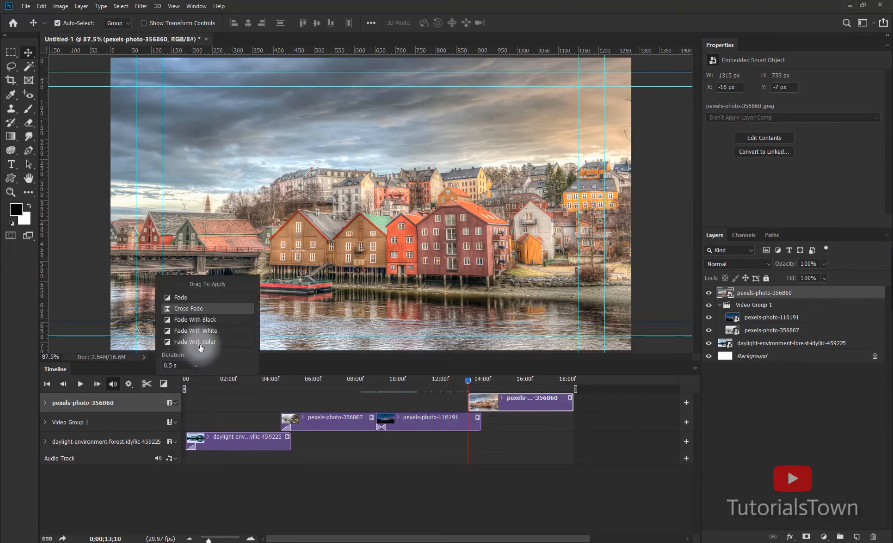
click(239, 362)
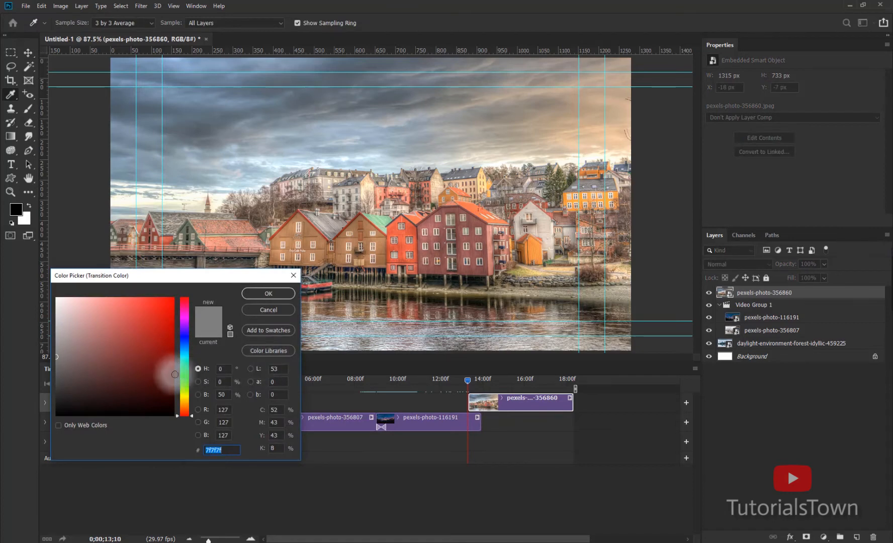
click(185, 326)
drag(173, 338, 176, 375)
click(261, 295)
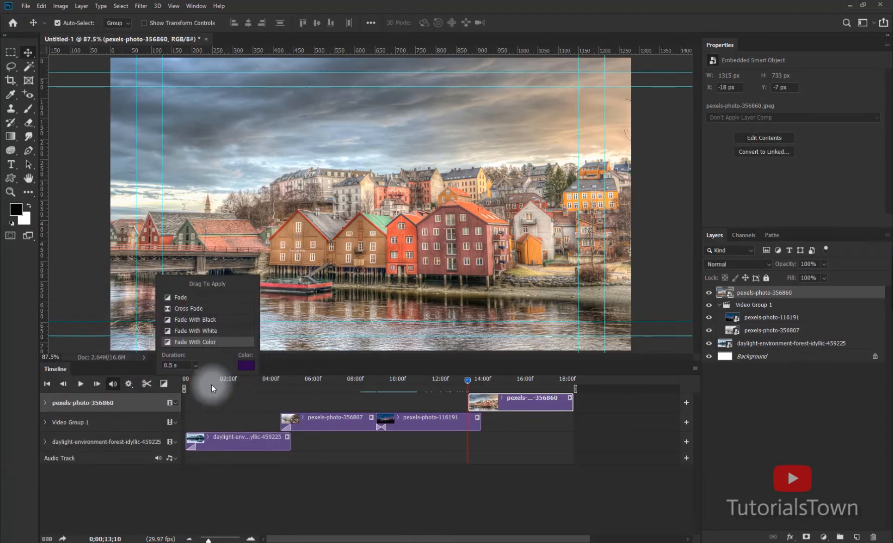
drag(199, 342, 476, 434)
Apply a 0.5 s Fade With White to the end of the pexels-photo-356860 clip and return the playhead to the first frame.
drag(469, 381, 525, 382)
click(164, 384)
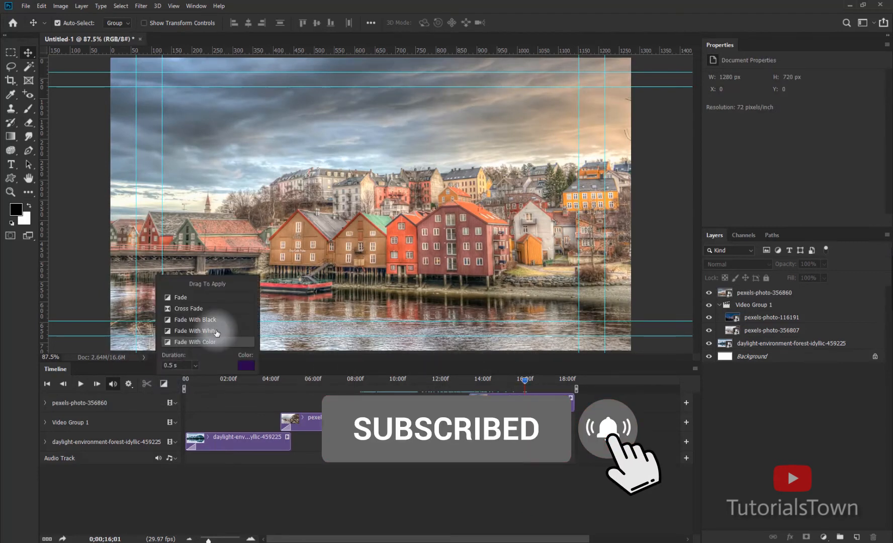
drag(196, 330, 562, 401)
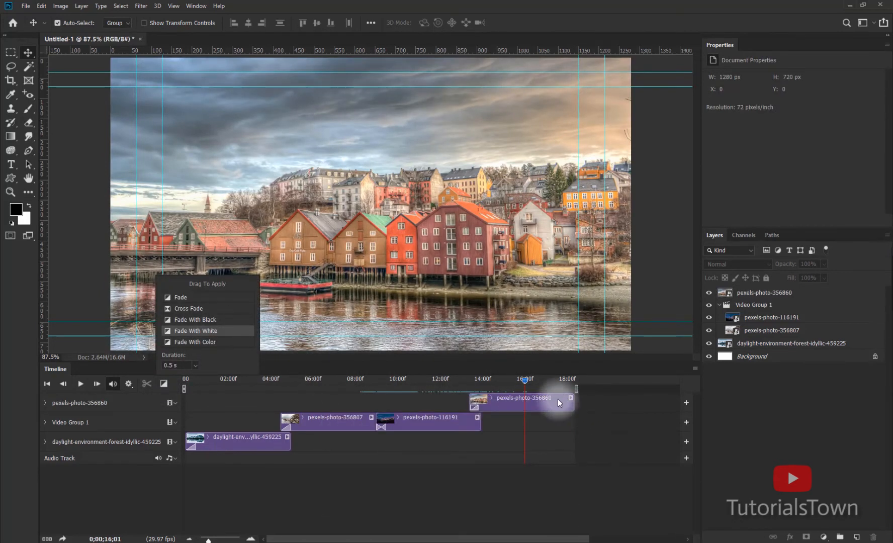
click(239, 341)
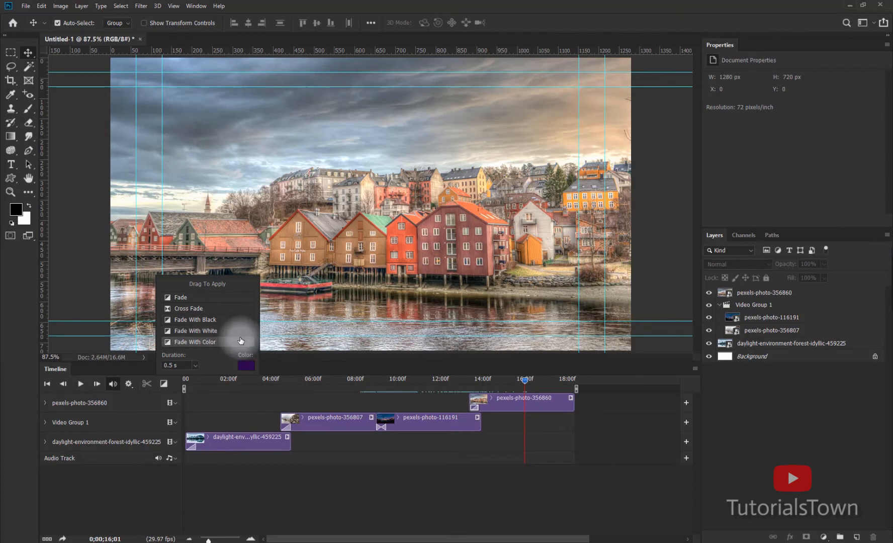
mouse_move(231, 336)
mouse_down()
mouse_move(479, 379)
mouse_move(570, 409)
mouse_up()
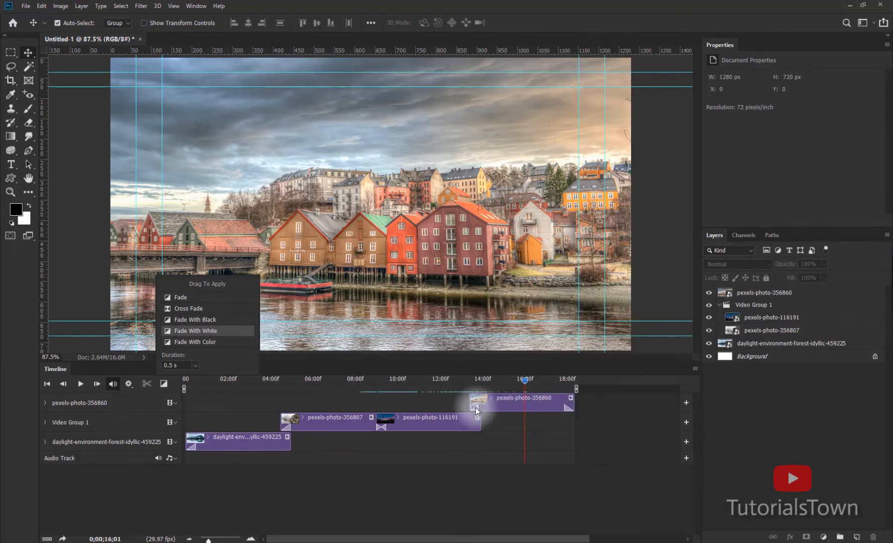
drag(525, 383, 1, 459)
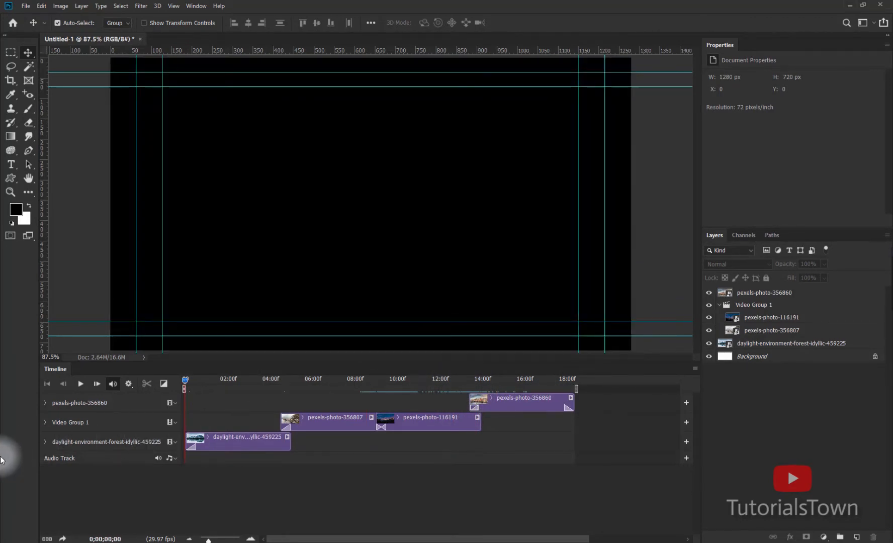
Preview the slideshow from the first frame and trim the end of the daylight-environment-forest-idyllic-459225 clip to 0;00;03;00.
key(space)
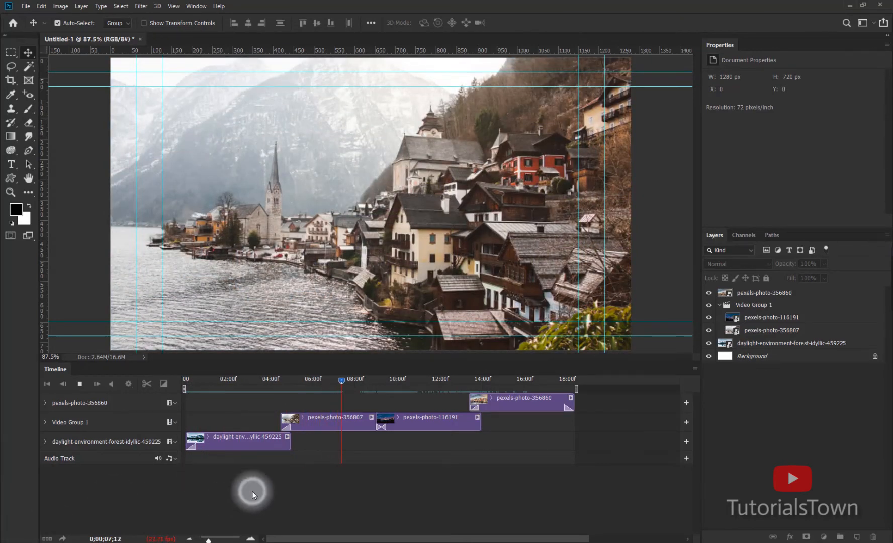
click(253, 492)
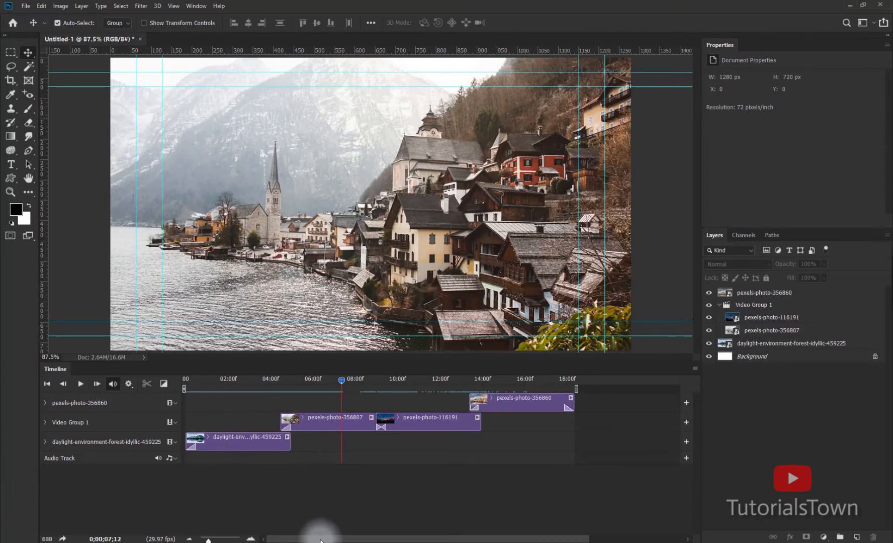
click(208, 540)
drag(207, 540, 211, 541)
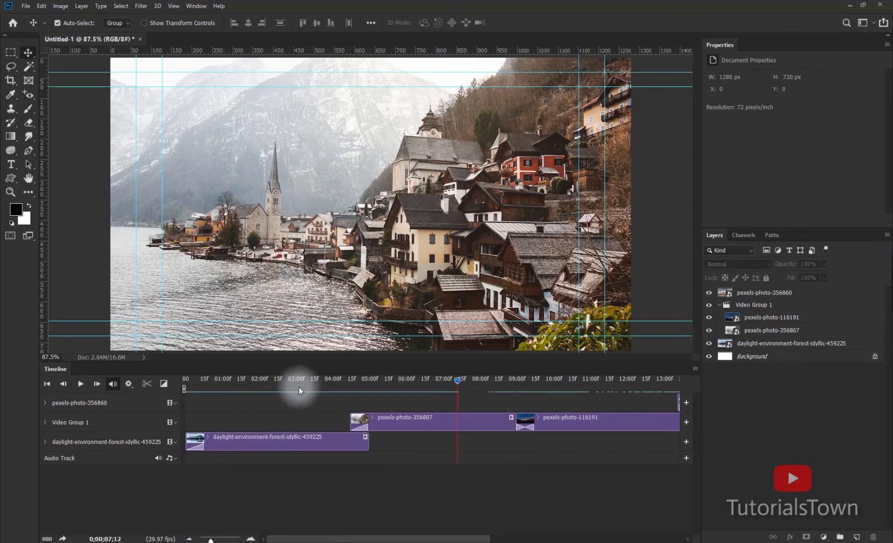
drag(312, 379, 294, 381)
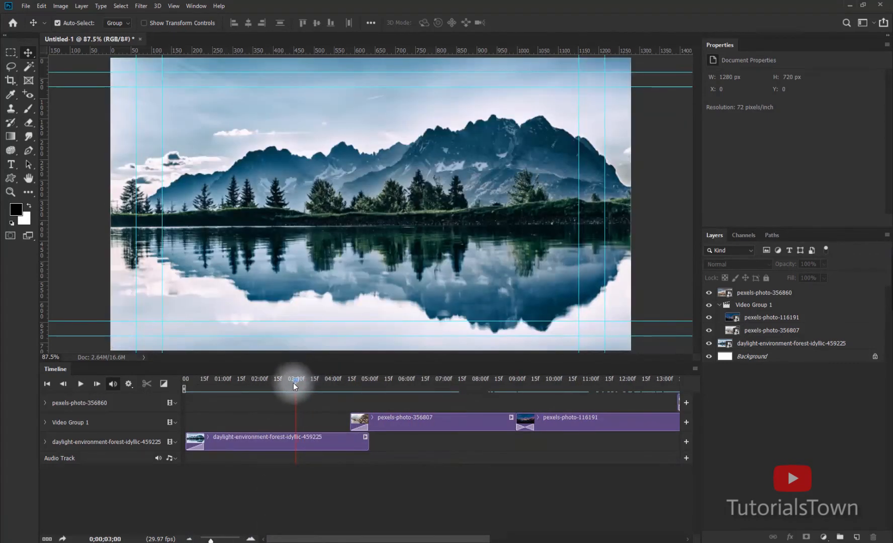
drag(367, 444, 295, 443)
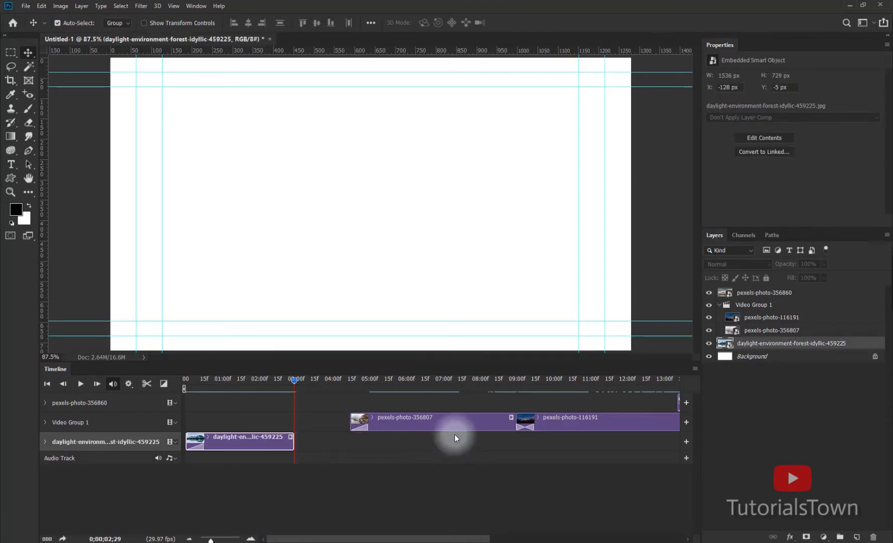
Move the pexels-photo-356807 clip to start at about 0;00;02;15, overlapping the first clip, and trim its end to about 0;00;06;00.
drag(456, 438, 385, 430)
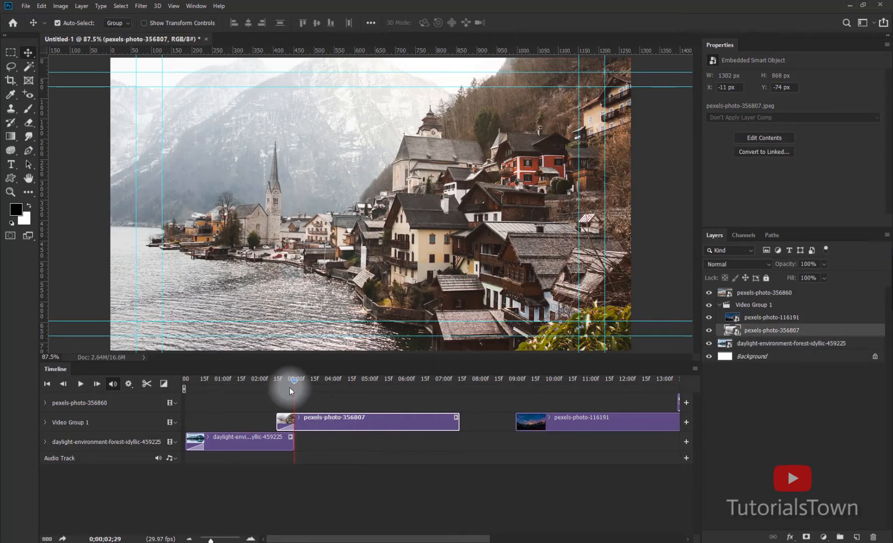
drag(458, 422, 406, 420)
click(405, 379)
click(406, 379)
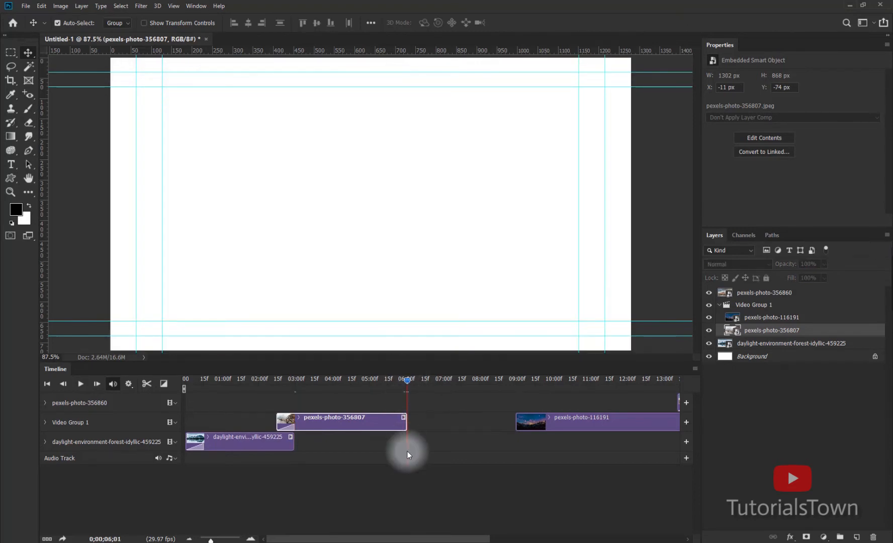
Place the pexels-photo-116191 clip directly after pexels-photo-356807, split it at 0;00;09;00 and delete the part after the split.
drag(552, 428, 443, 423)
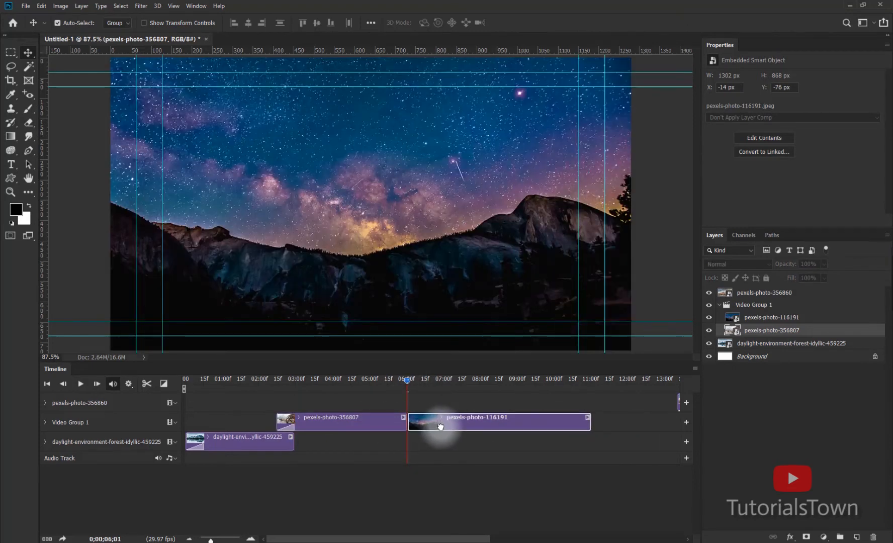
click(516, 379)
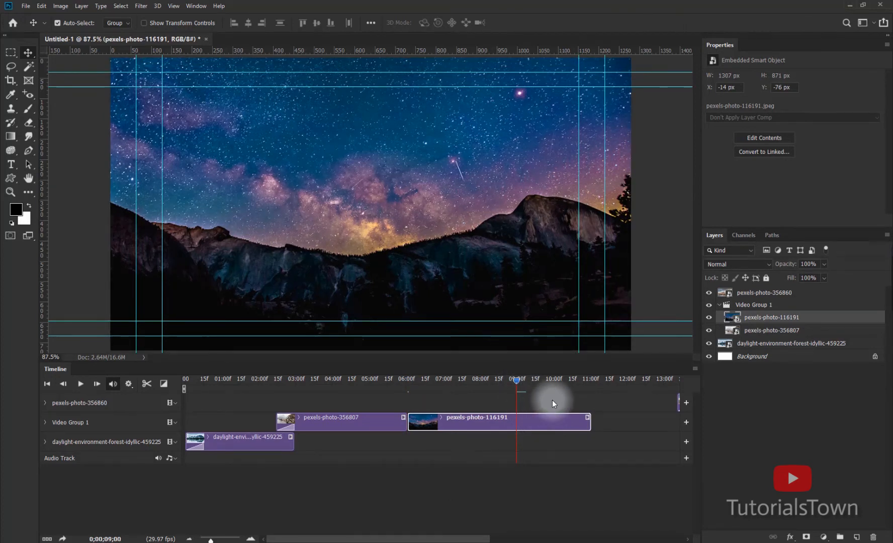
click(149, 386)
click(539, 428)
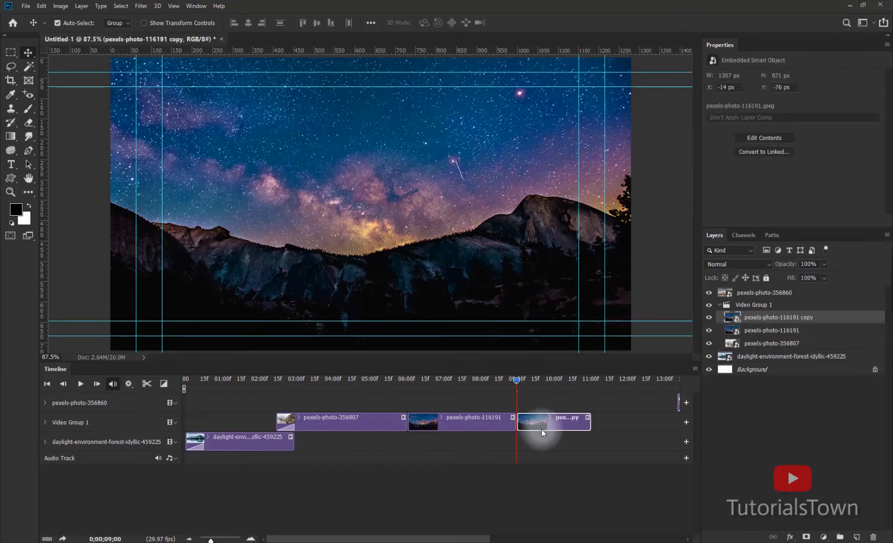
click(559, 449)
click(561, 424)
key(Delete)
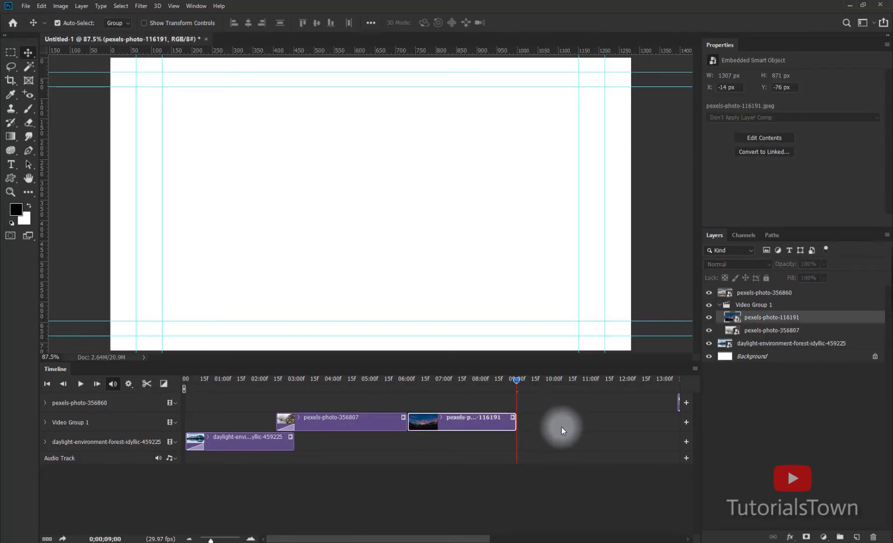
Apply a Cross Fade between the pexels-photo-356807 and pexels-photo-116191 clips and scrub across the join to check it.
click(164, 384)
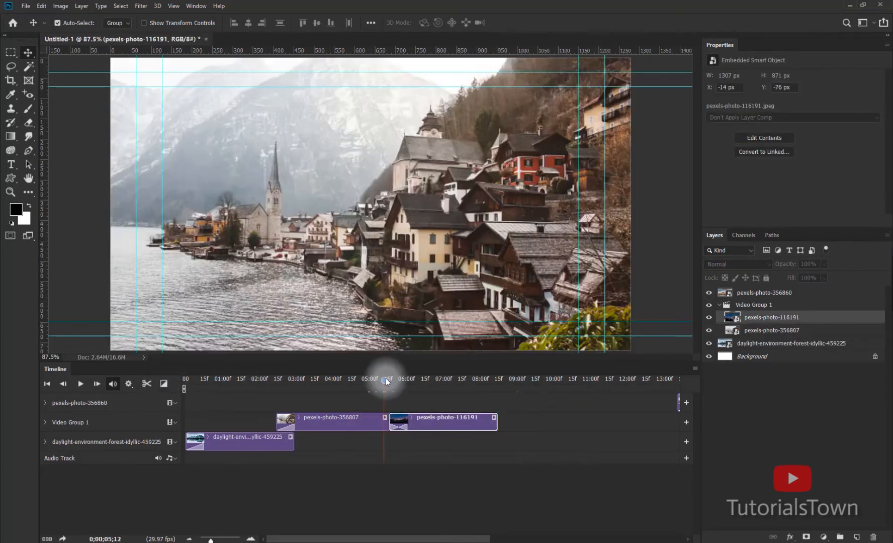
drag(388, 383, 472, 400)
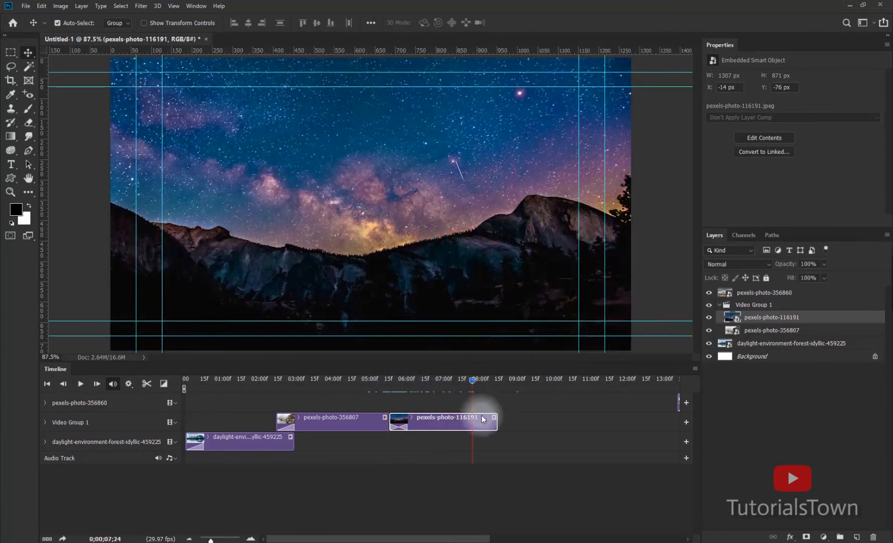
Move the pexels-photo-356860 clip to start at about 0;00;08;00, overlapping pexels-photo-116191, and trim its end to about 0;00;12;00.
scroll(539, 453, right, 3)
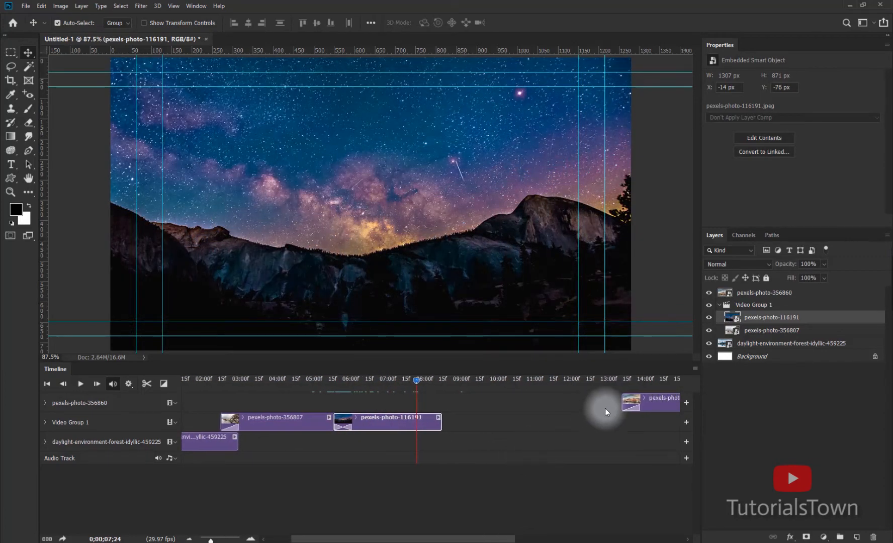
drag(654, 402, 456, 405)
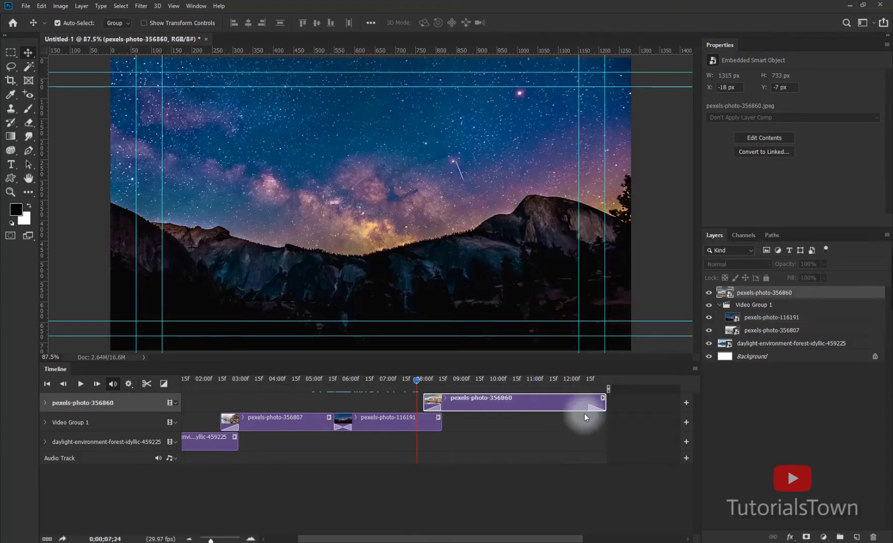
drag(416, 383, 440, 389)
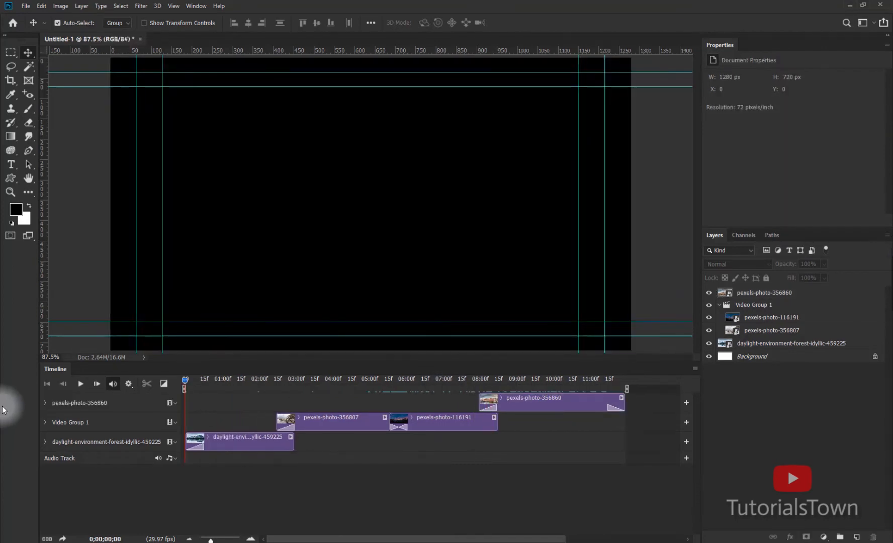
Play the shortened slideshow from the first frame to check its transitions, and place the playhead at 0;00;01;10.
key(space)
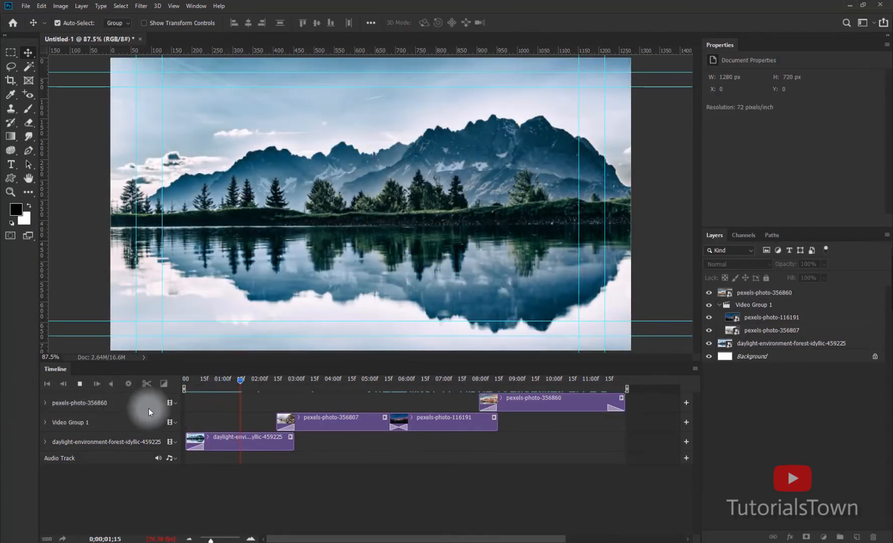
key(space)
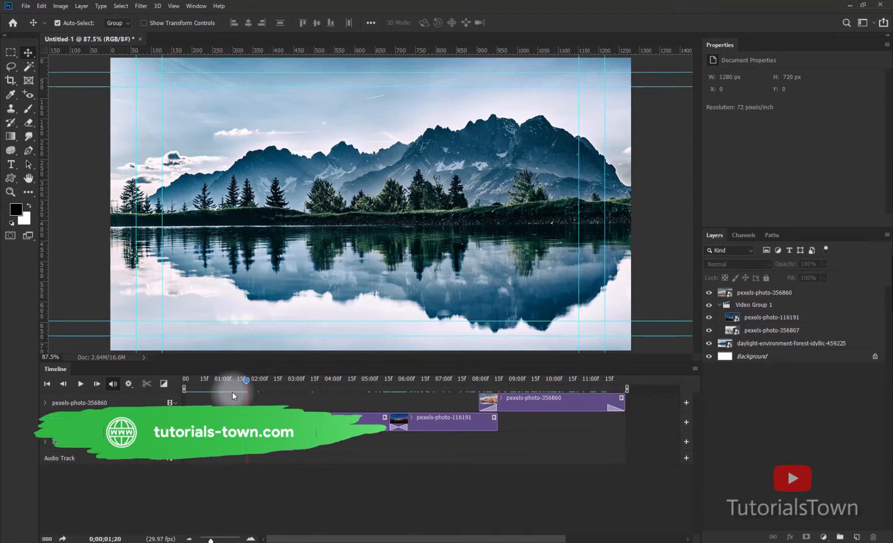
key(space)
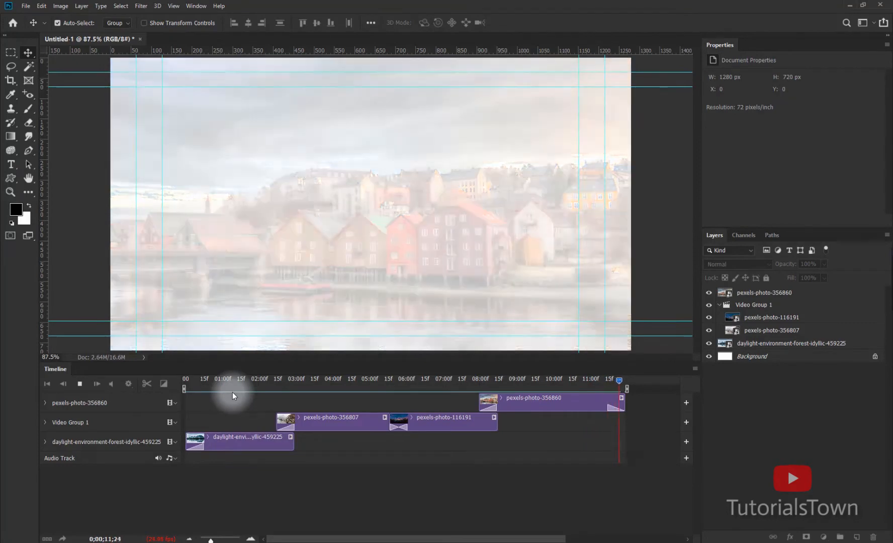
key(space)
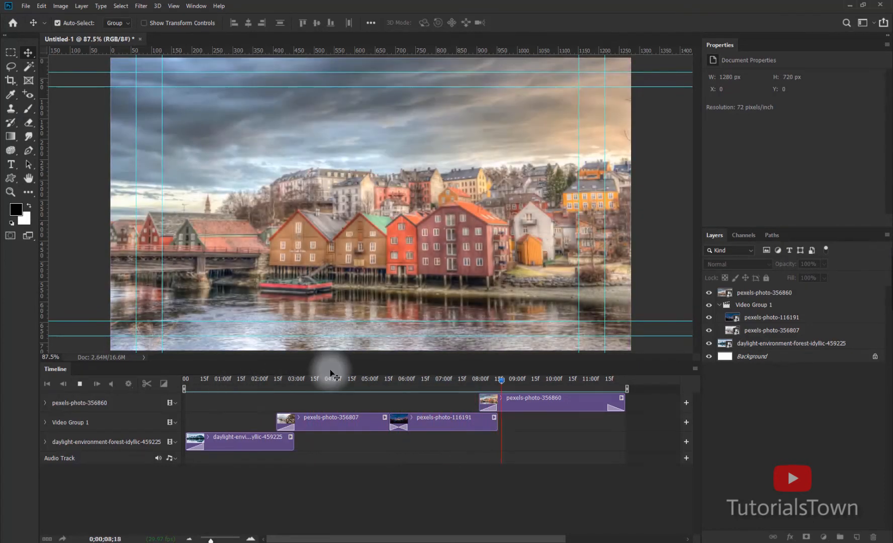
key(space)
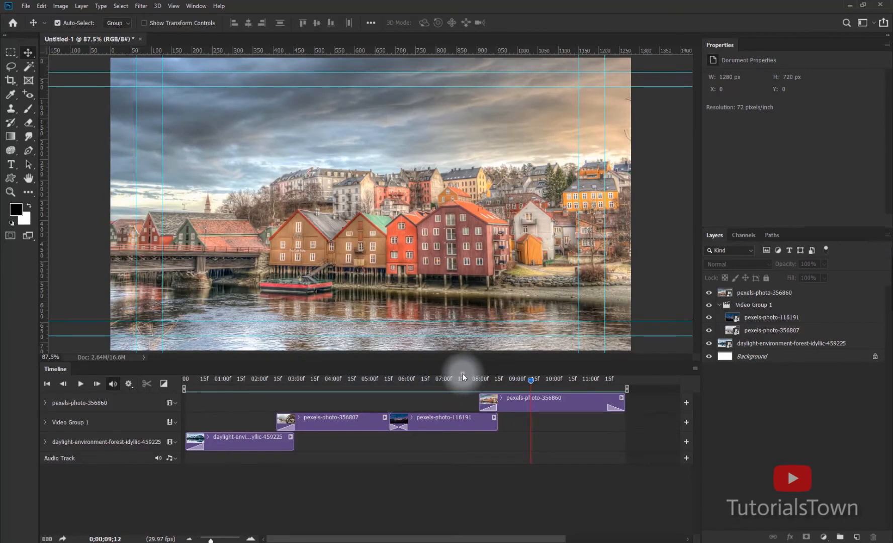
mouse_move(463, 375)
mouse_down()
mouse_move(403, 382)
mouse_move(451, 371)
mouse_up()
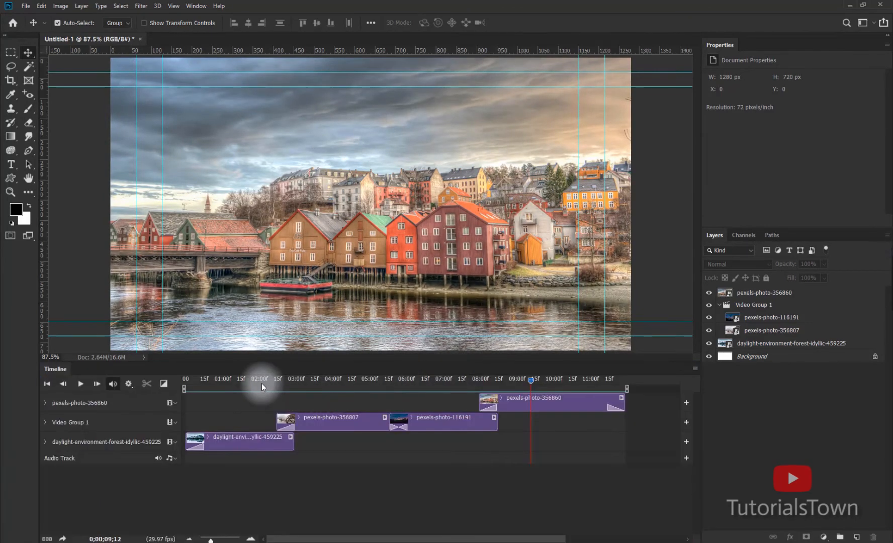
drag(261, 384, 234, 387)
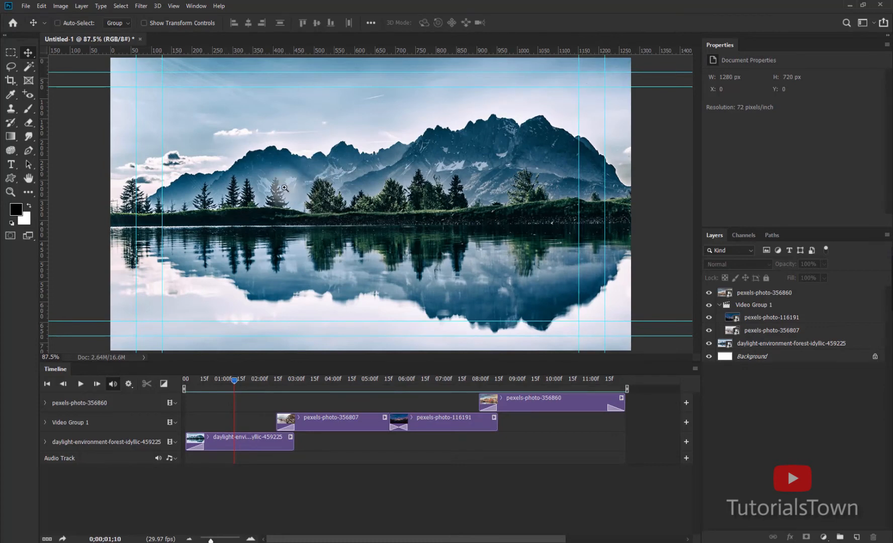
Inspect the lake image up close and check the timeline's playback resolution setting.
drag(284, 188, 377, 256)
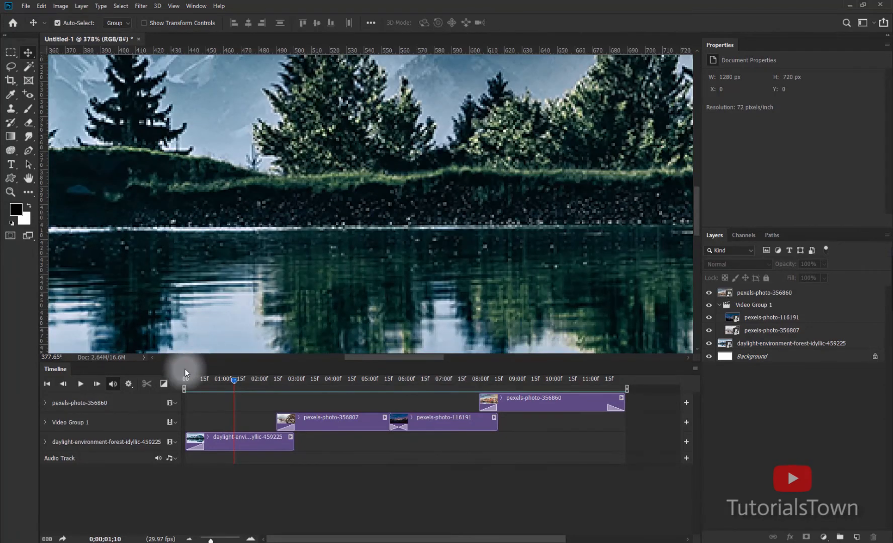
click(129, 385)
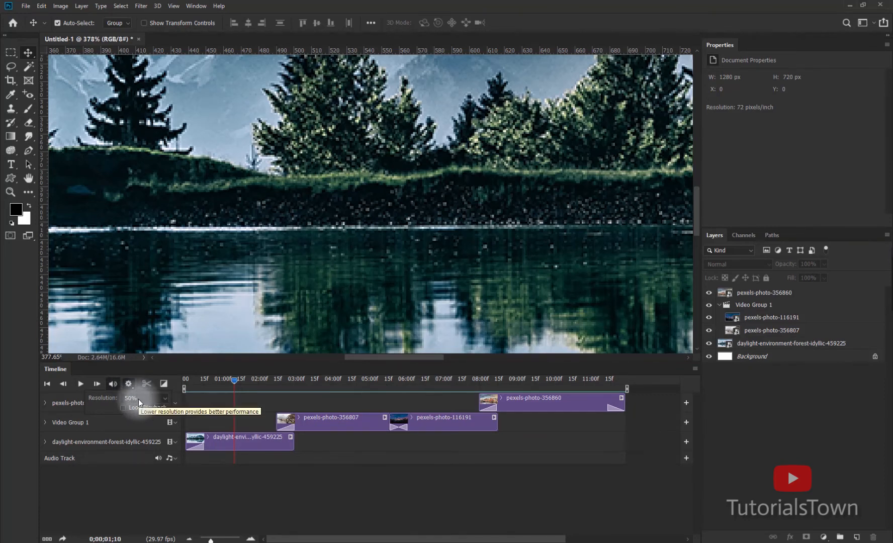
click(138, 400)
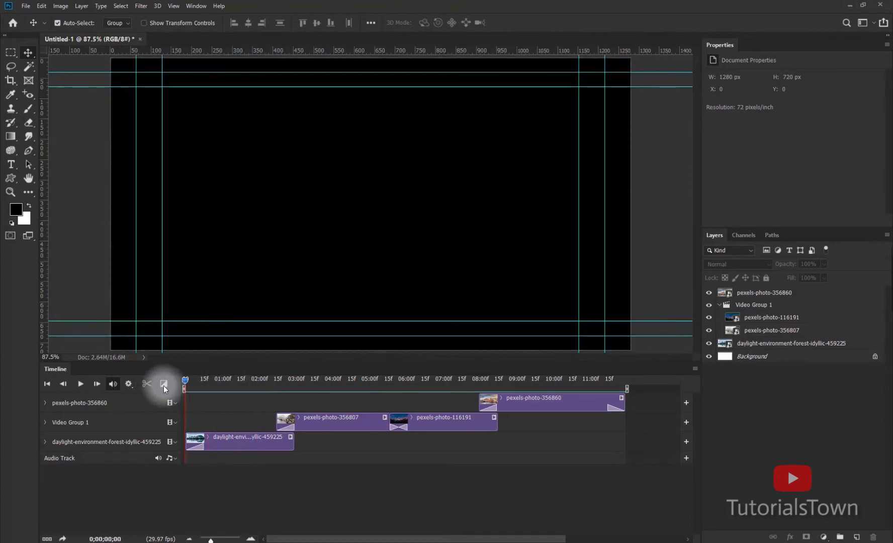
Replay the slideshow from the first frame to review playback, and set the playhead to 0;00;01;05 on the first clip.
key(space)
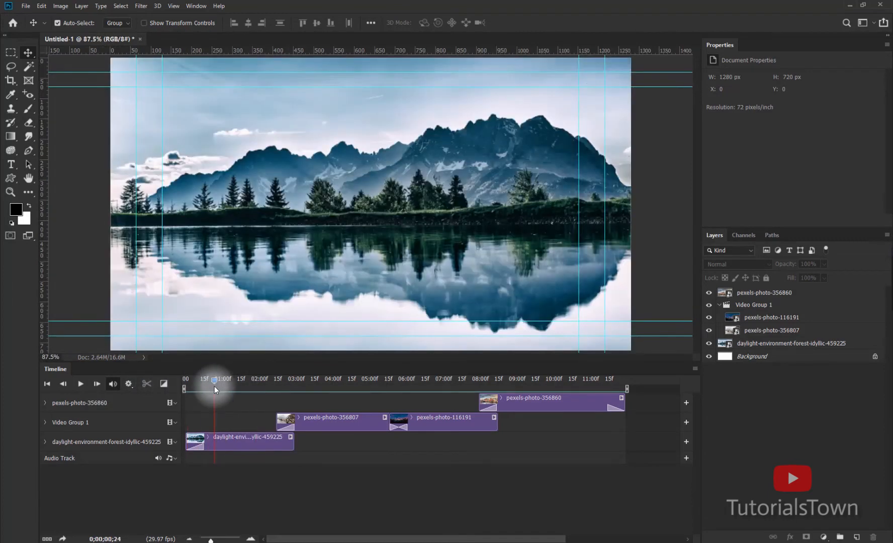
drag(214, 387, 174, 380)
key(space)
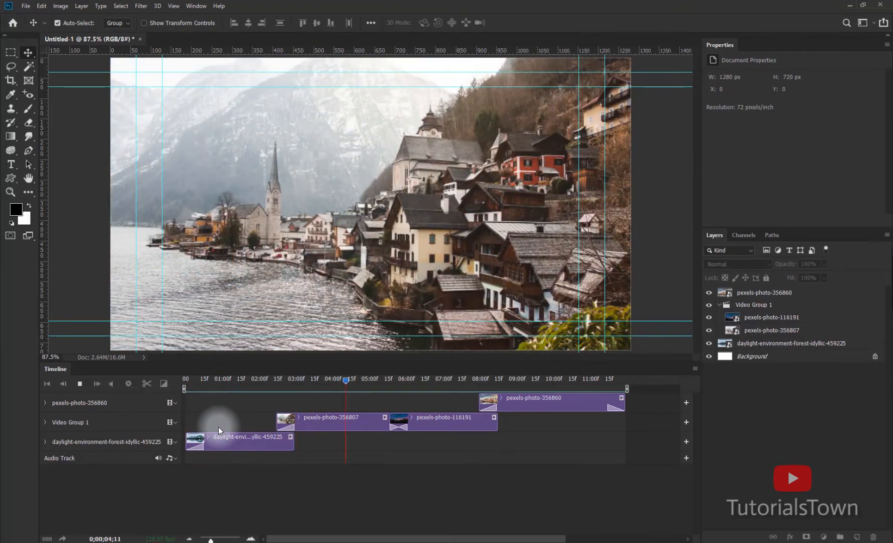
key(space)
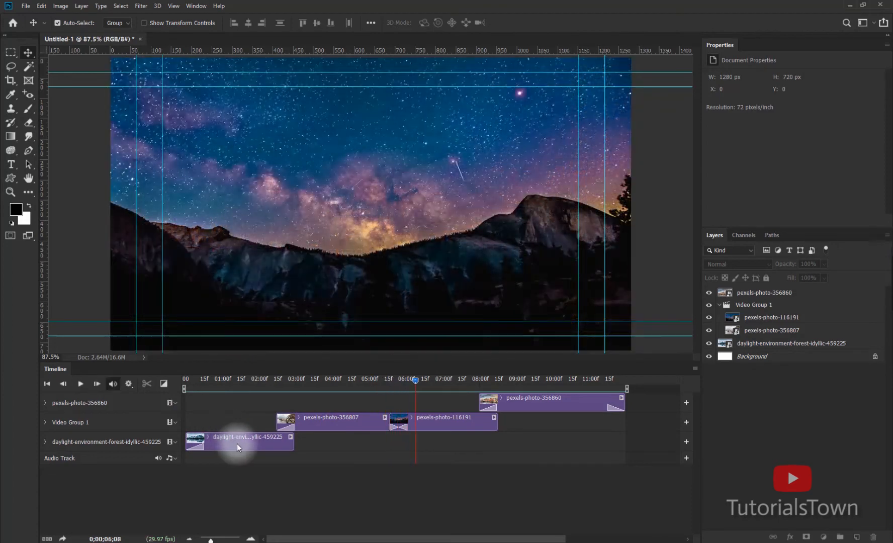
drag(267, 378, 229, 381)
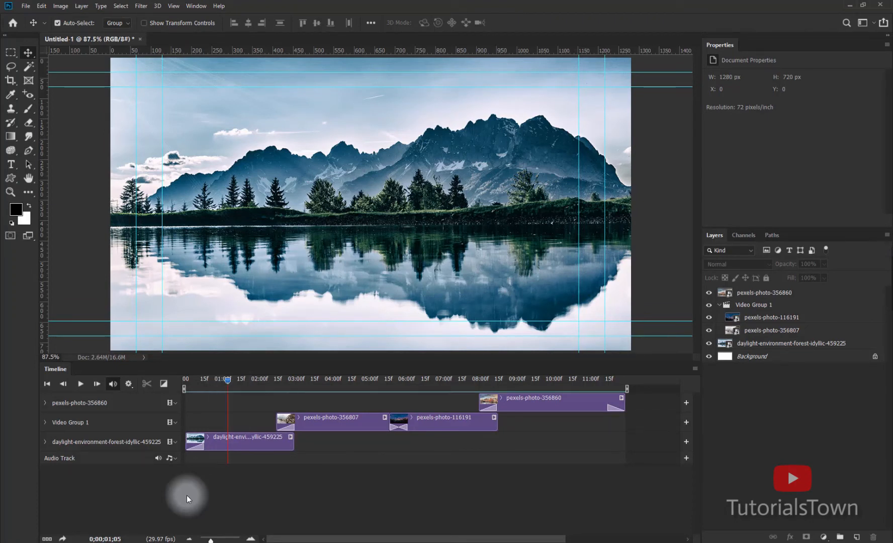
Apply Pan & Zoom motion with Zoom In to the daylight-environment-forest-idyllic-459225 clip and scrub through it to preview the movement.
click(291, 437)
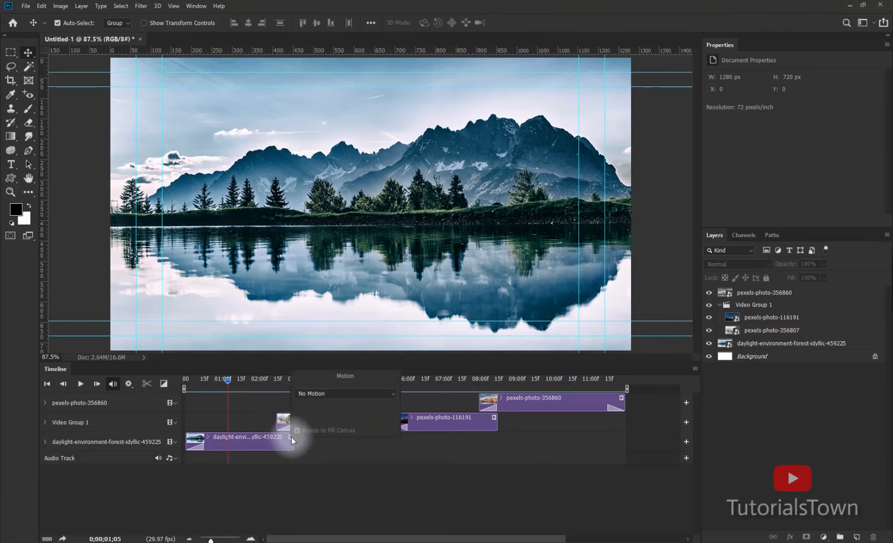
click(334, 394)
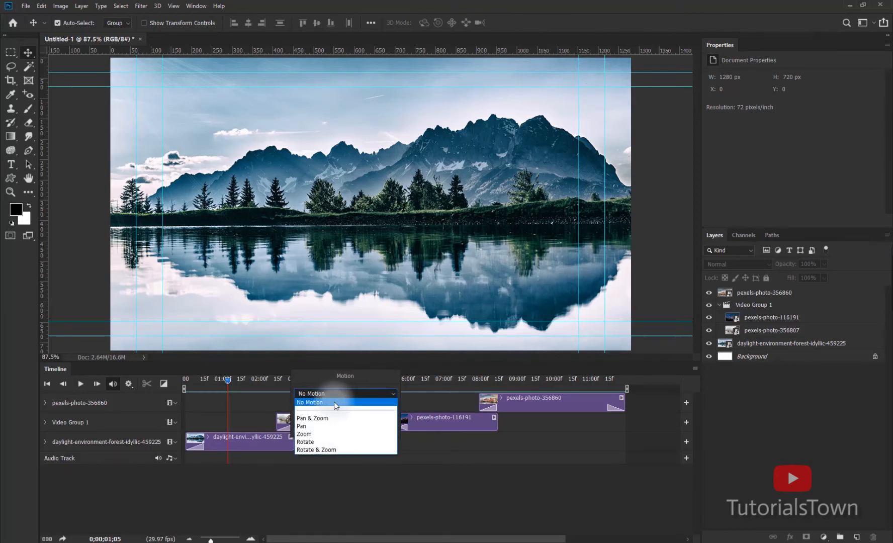
click(326, 420)
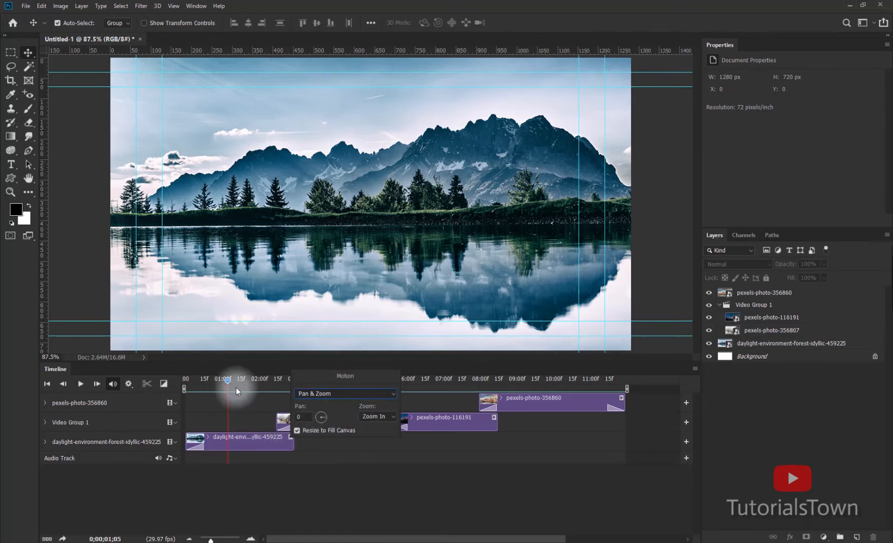
drag(229, 383, 275, 397)
Apply Rotate & Zoom motion to the pexels-photo-356807 clip and scrub to 0;00;04;26 to preview it.
click(385, 417)
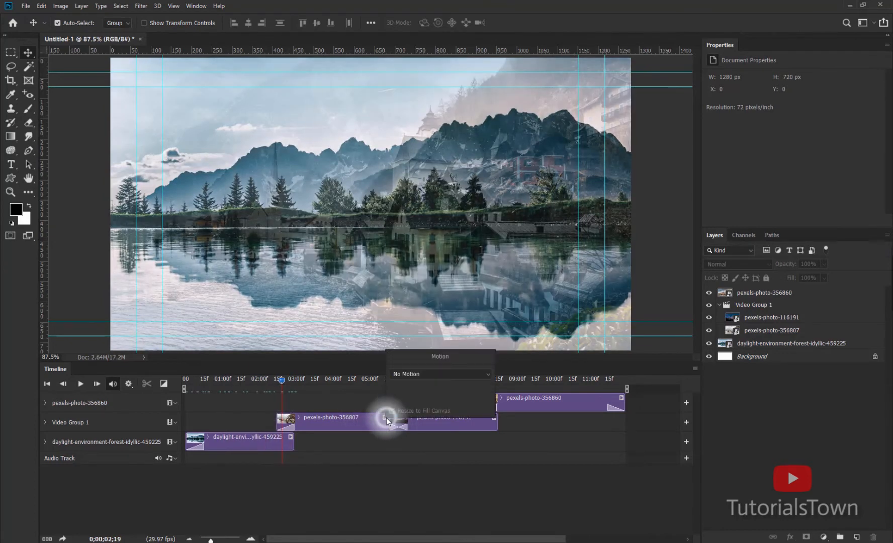
click(418, 375)
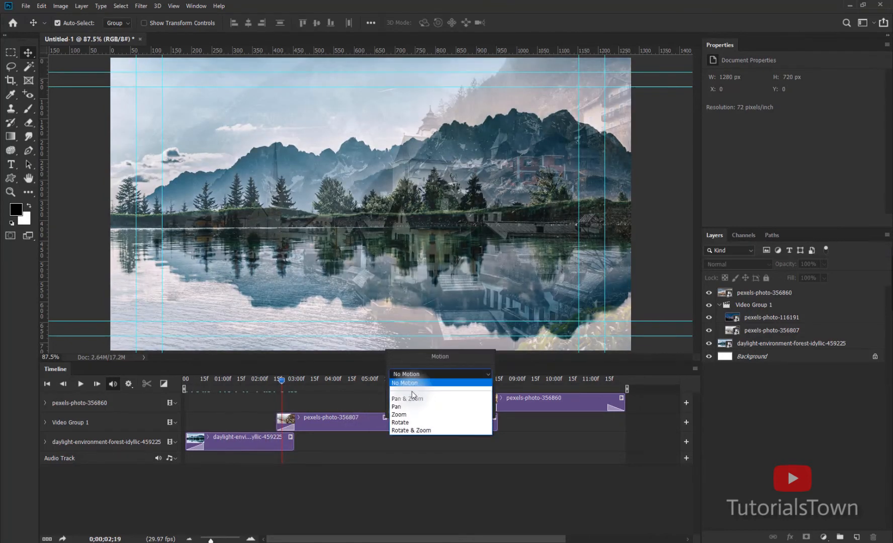
click(402, 430)
drag(281, 385, 364, 391)
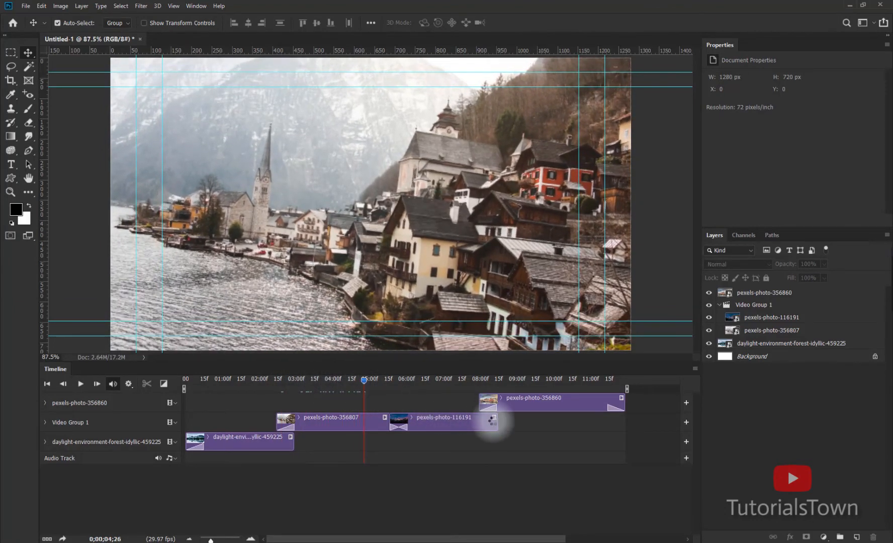
Apply Rotate & Zoom motion with Counter Clockwise rotation and Zoom In to the pexels-photo-116191 clip, and scrub the timeline to preview it.
click(495, 418)
click(533, 374)
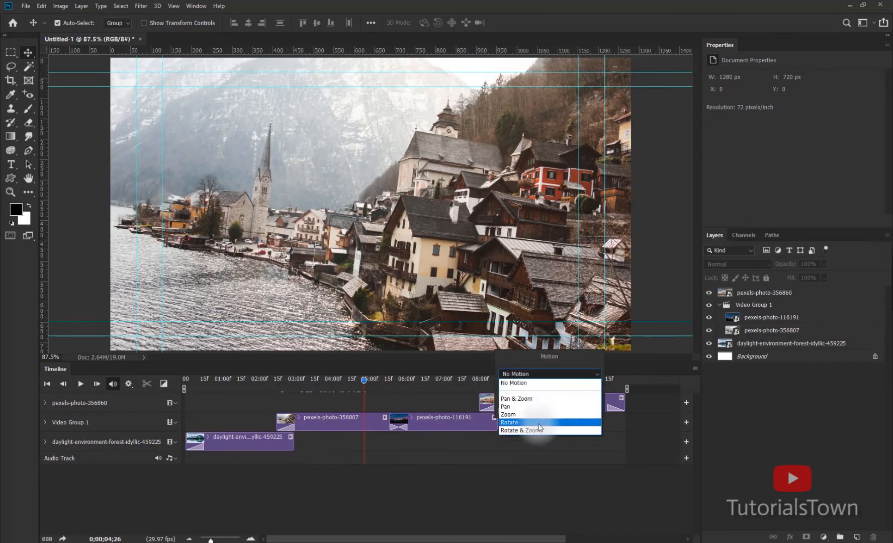
click(534, 424)
click(534, 398)
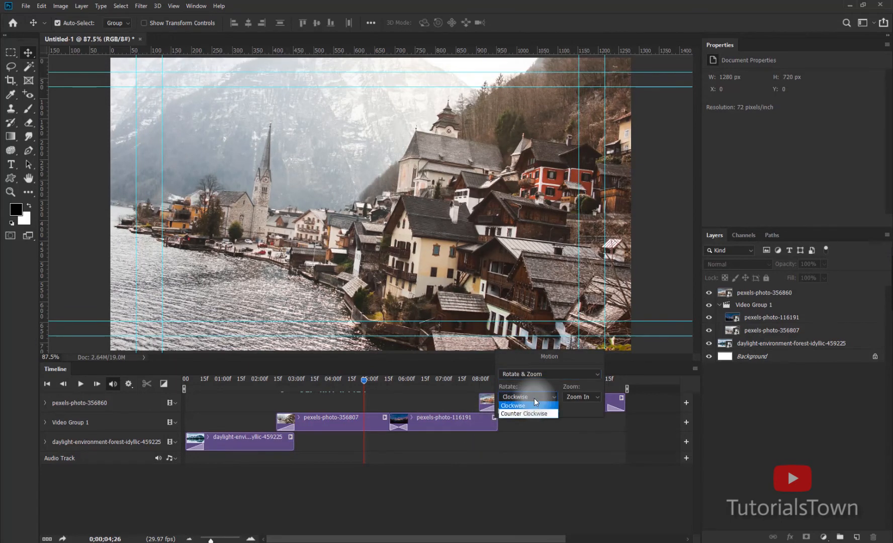
click(525, 414)
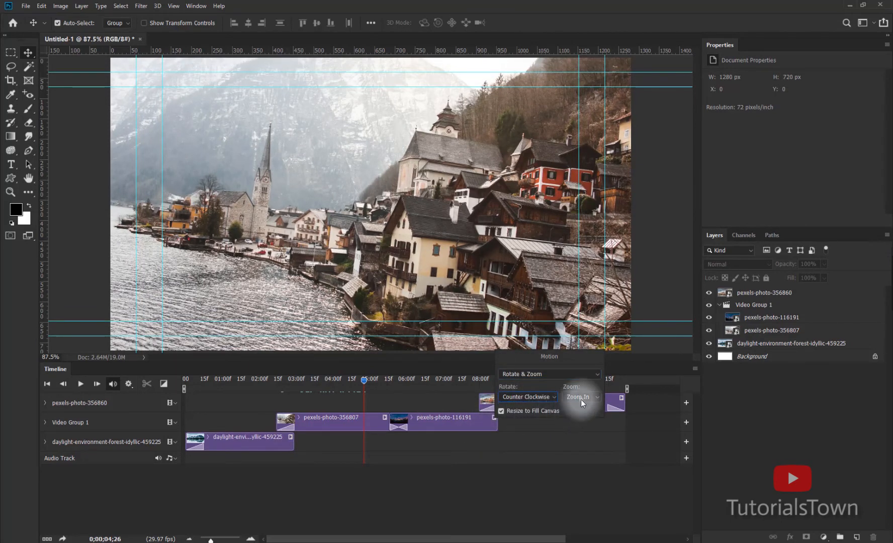
click(468, 422)
click(297, 383)
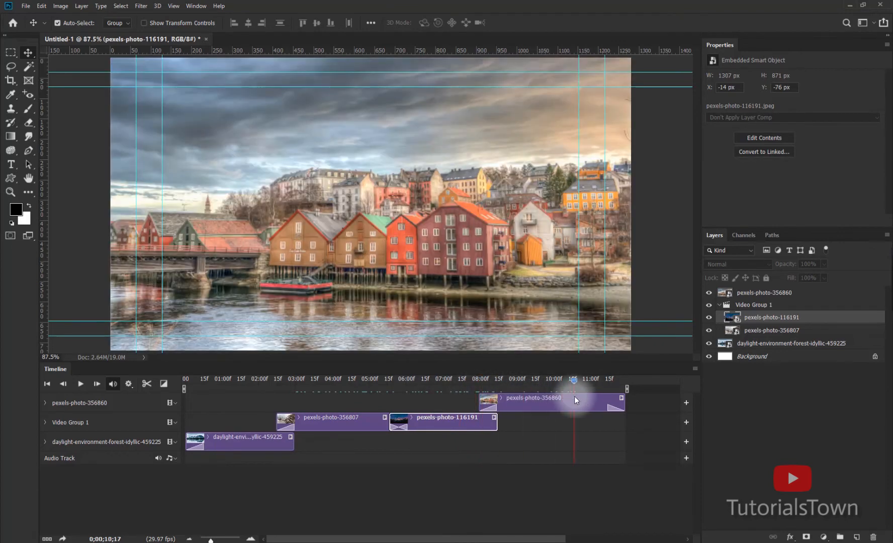
Apply Zoom motion with Zoom Out to the pexels-photo-356860 clip and scrub back to its start to preview it.
click(622, 398)
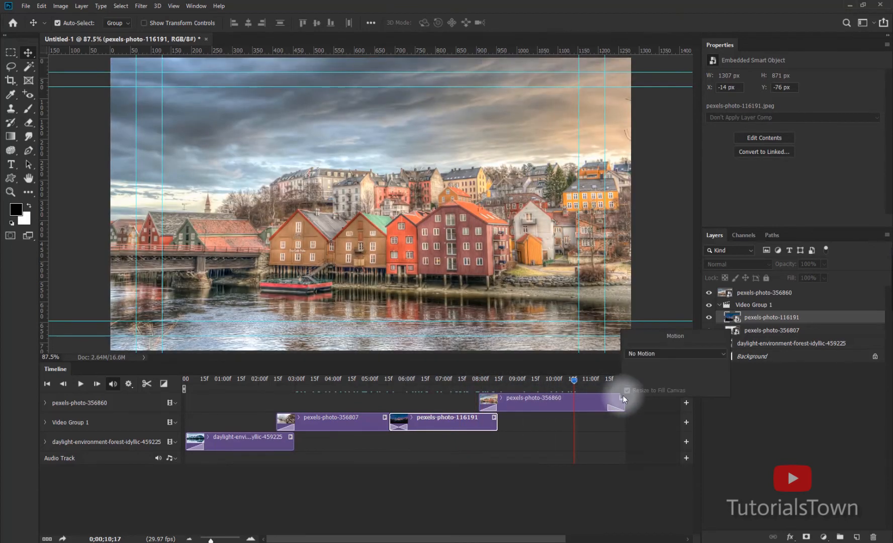
click(657, 354)
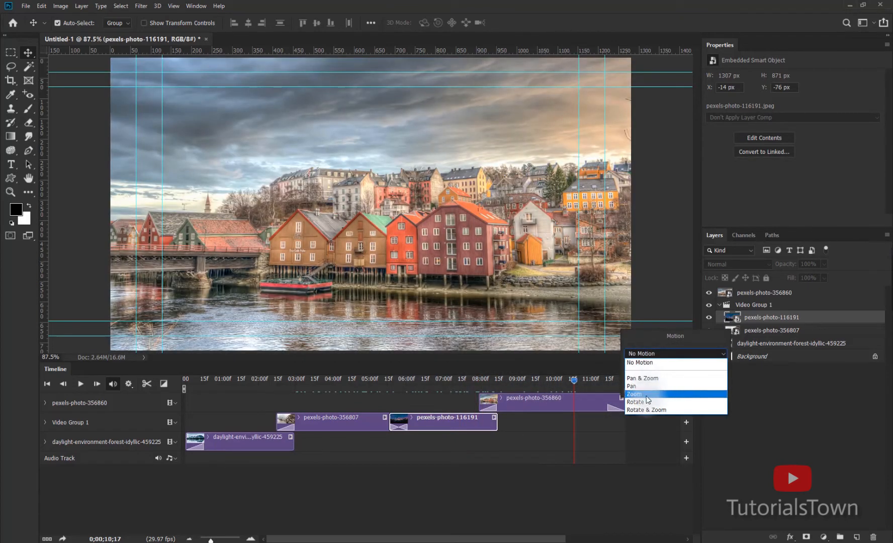
click(646, 396)
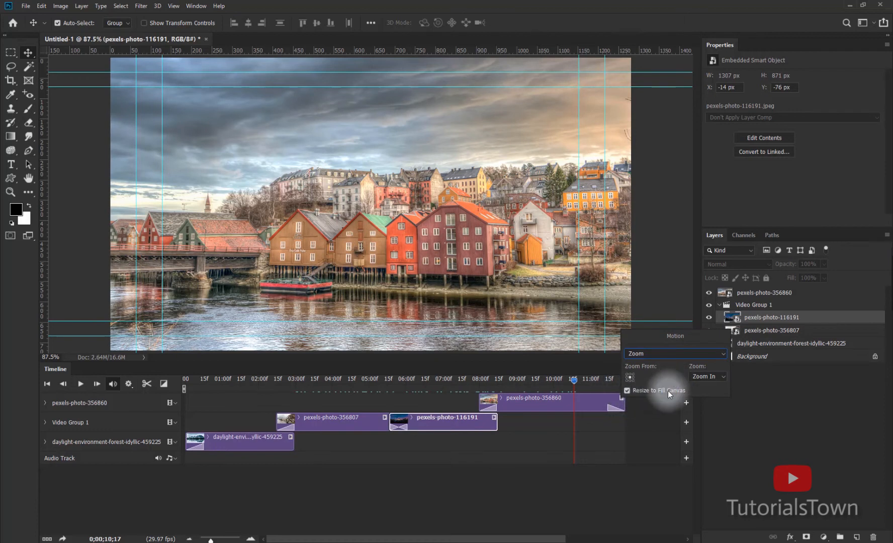
click(709, 378)
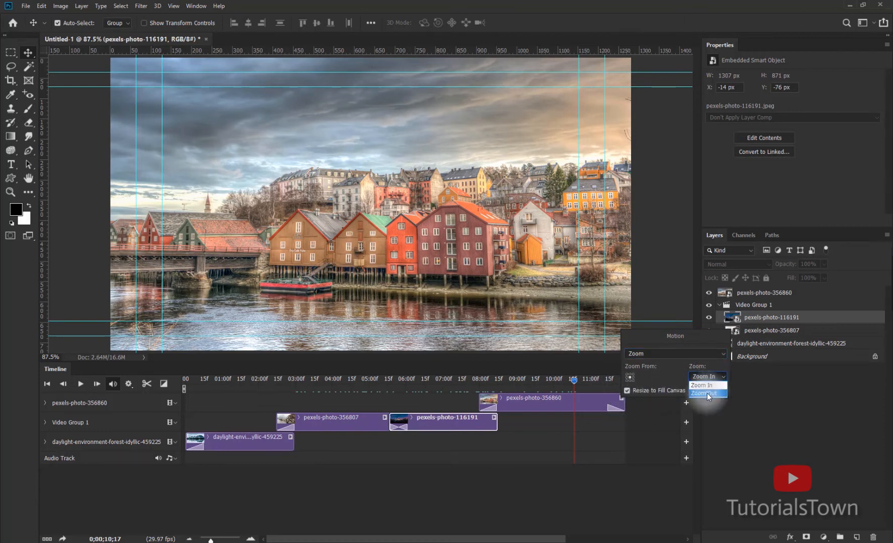
click(575, 381)
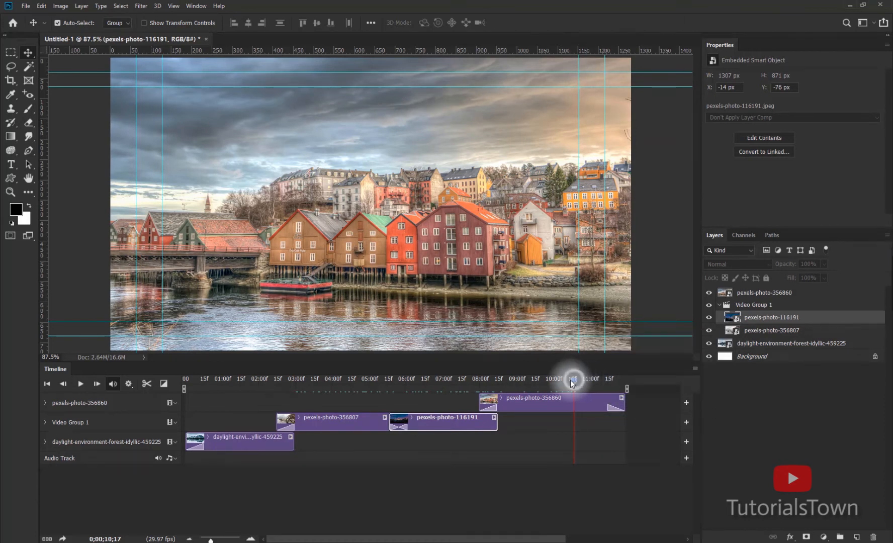
click(486, 387)
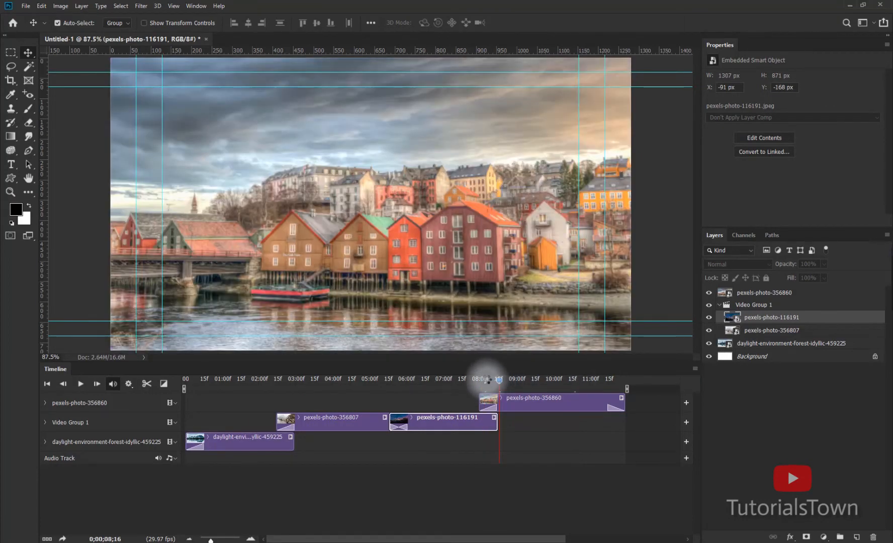
Play the slideshow from the first frame to review all the motion effects and clear the clip selection.
drag(487, 380, 53, 413)
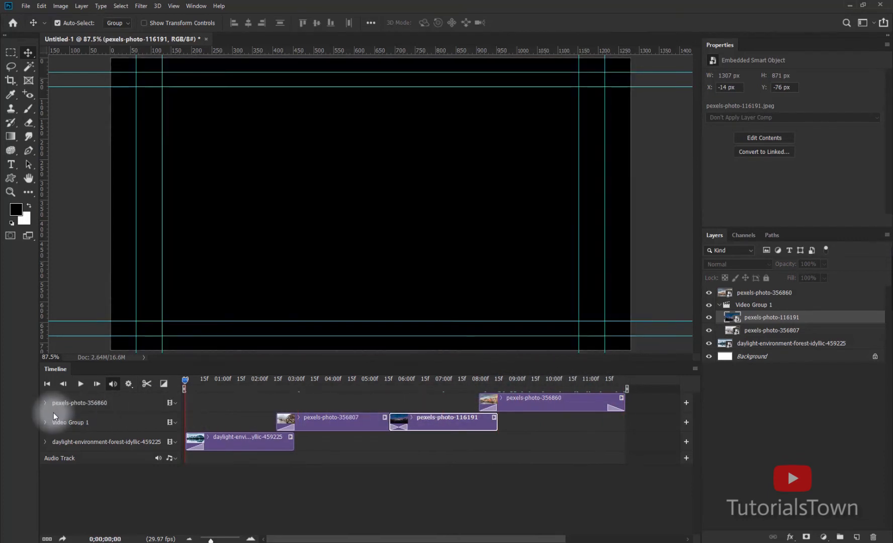
key(space)
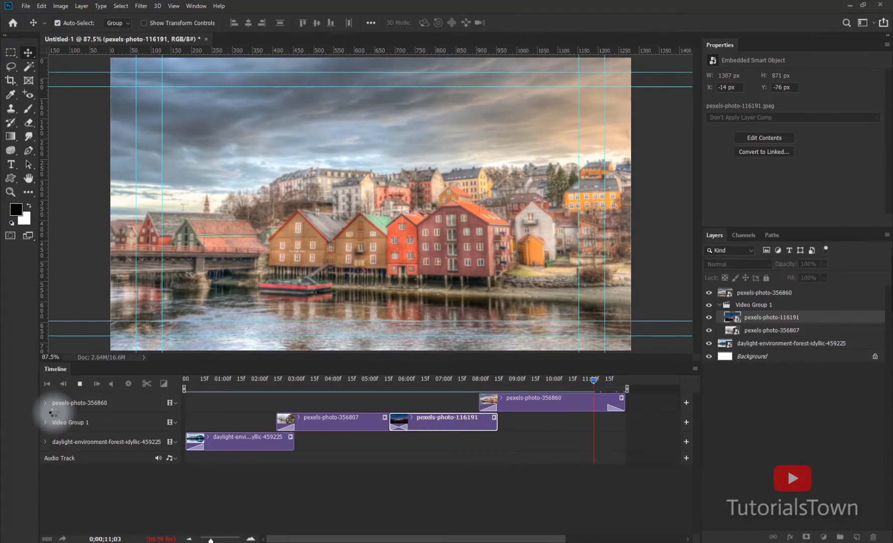
key(space)
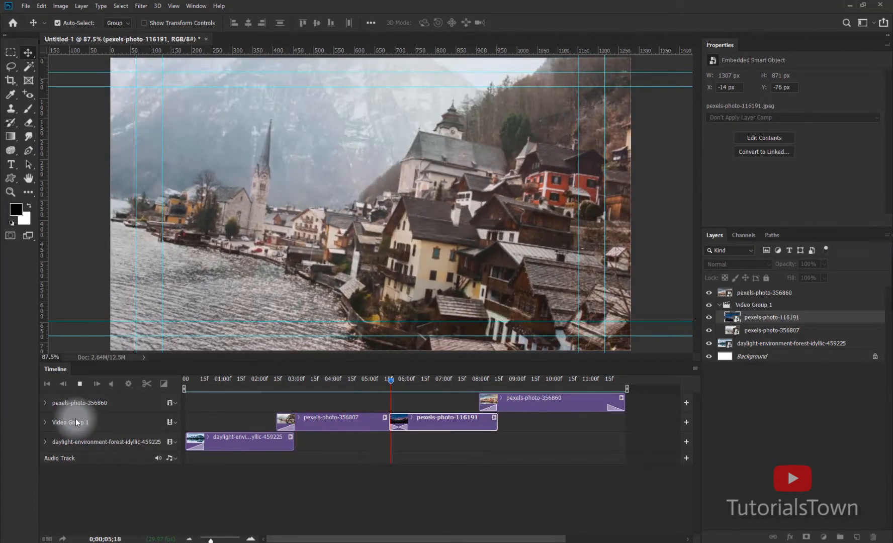
key(space)
click(164, 485)
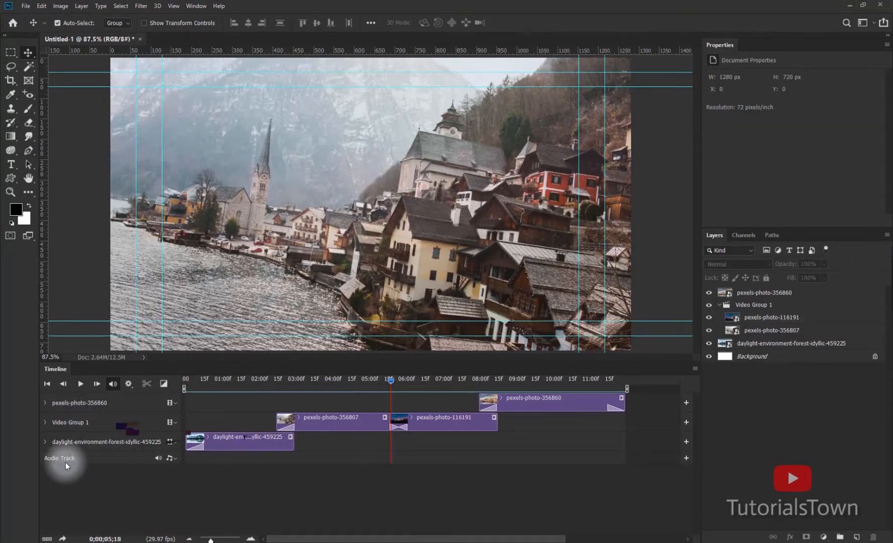
click(174, 460)
click(202, 465)
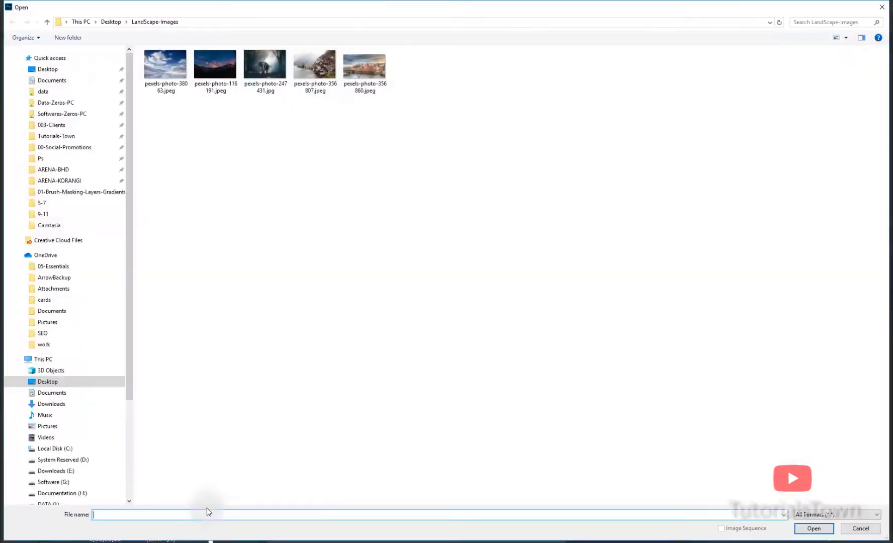
click(861, 528)
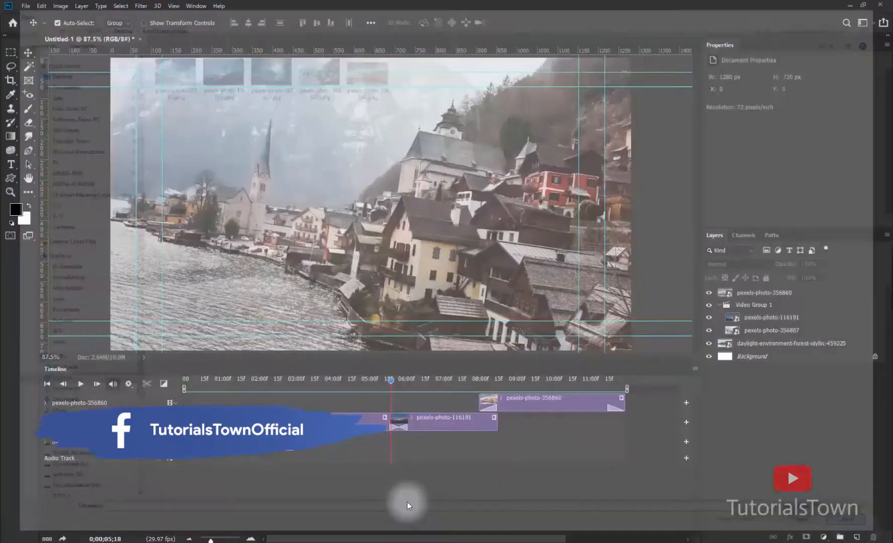
With the playhead at 0;00;00;00, add the ES_Never Not Good music file to the audio track, browsing the Own Projects (J:) drive for it.
drag(342, 381, 162, 399)
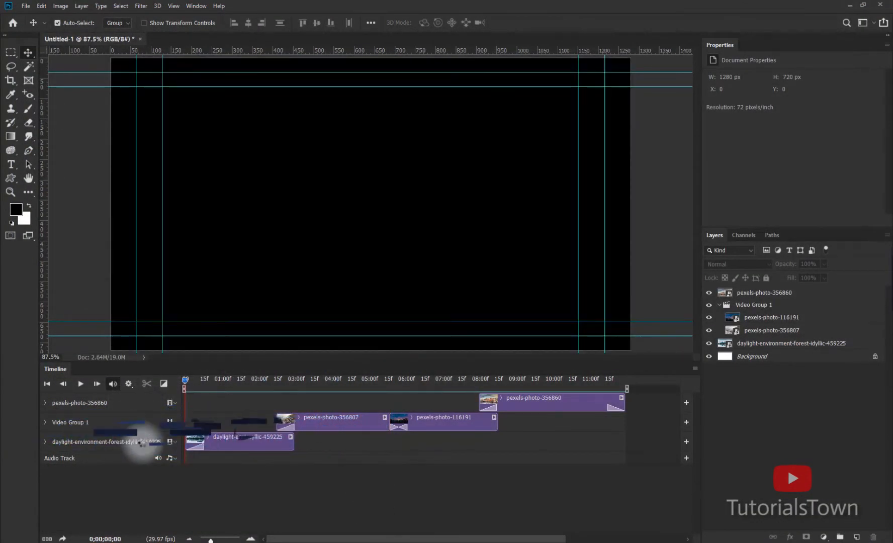
click(171, 457)
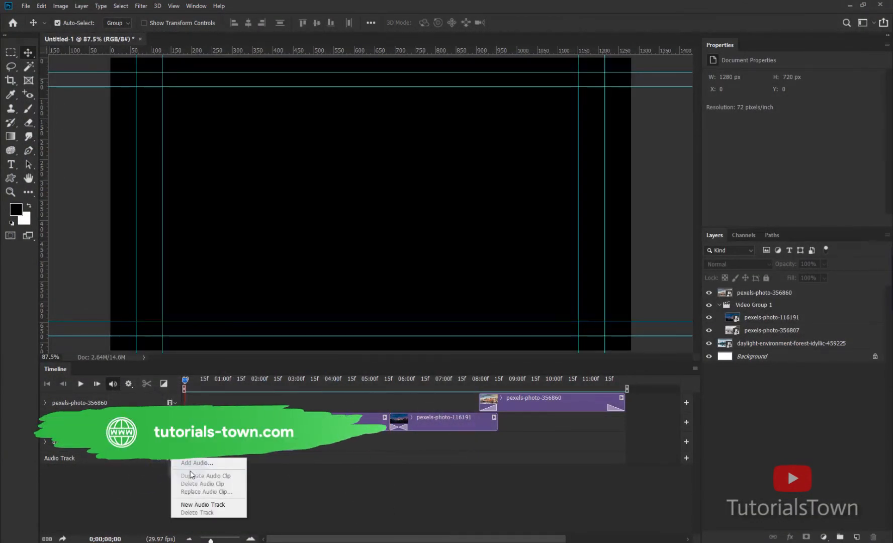
click(206, 464)
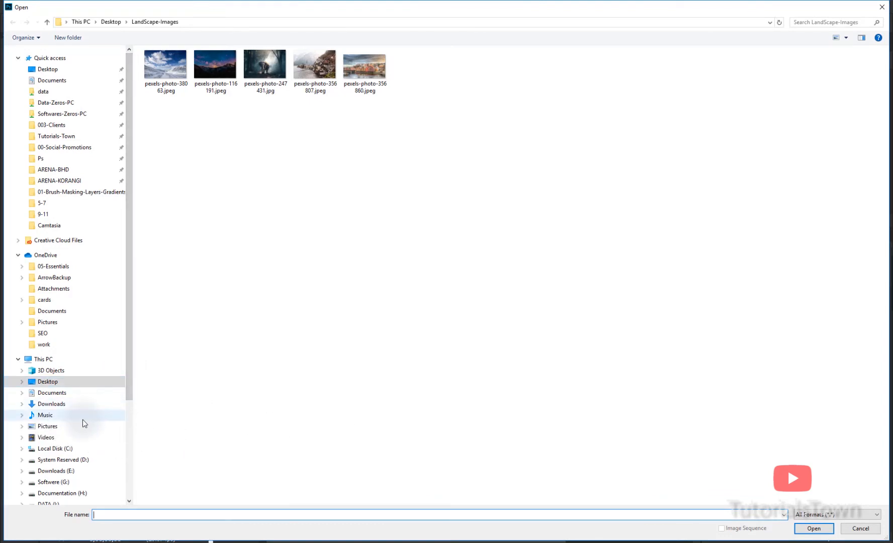
scroll(82, 419, down, 3)
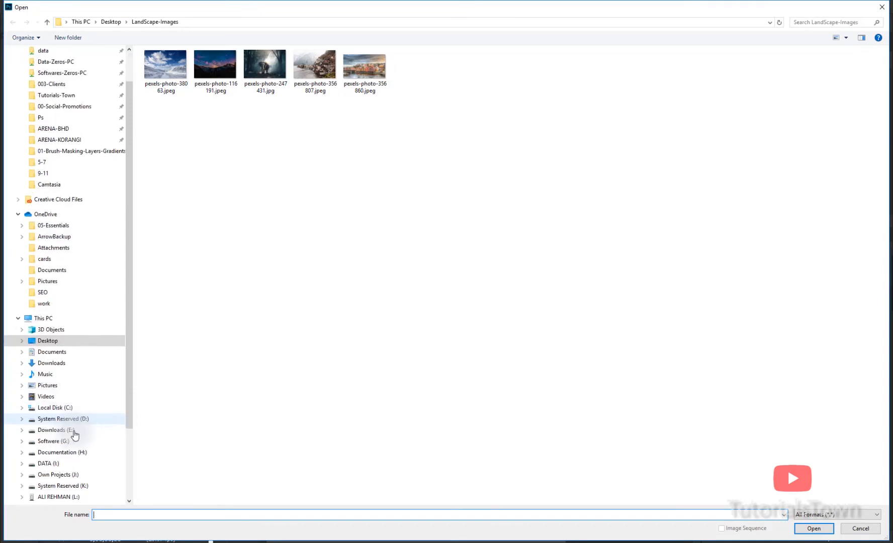
click(87, 411)
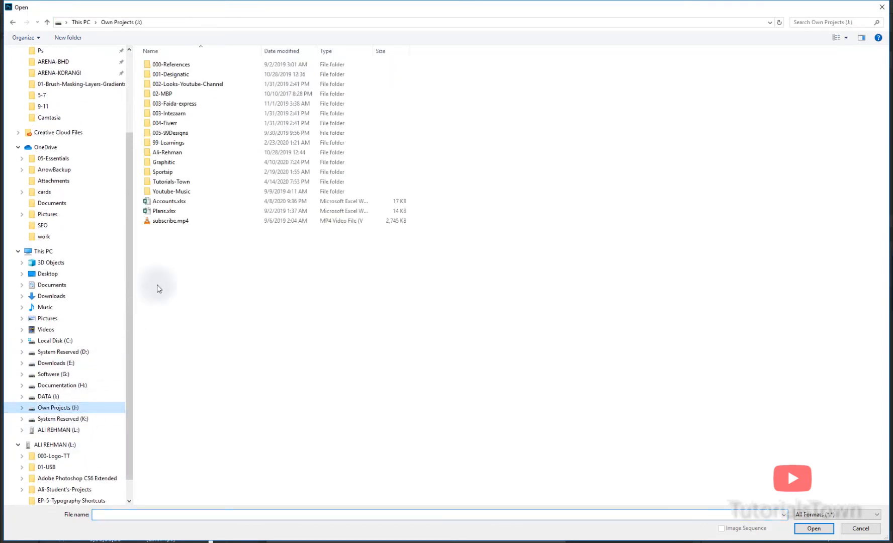
double_click(198, 66)
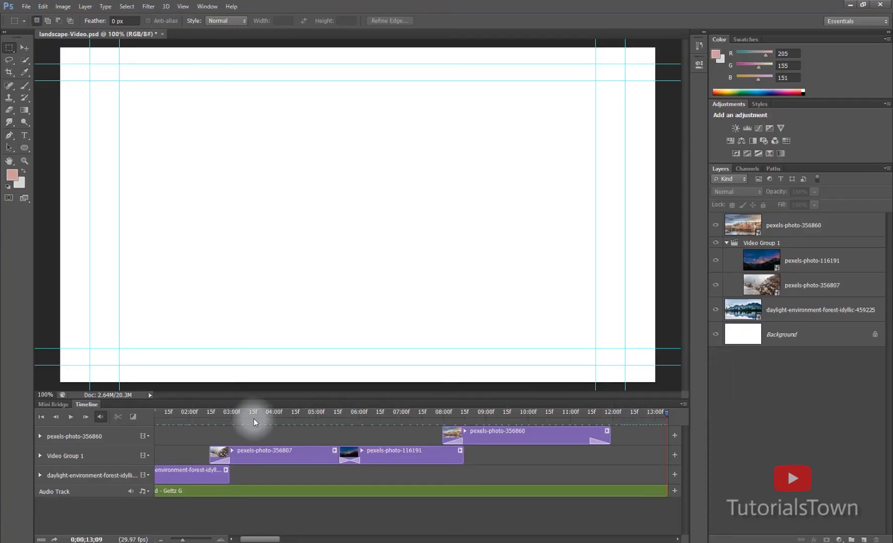
Trim the ES_Never Not Good audio clip by splitting it at 0;00;11;29 and deleting the part beyond the last photo.
drag(274, 414, 610, 410)
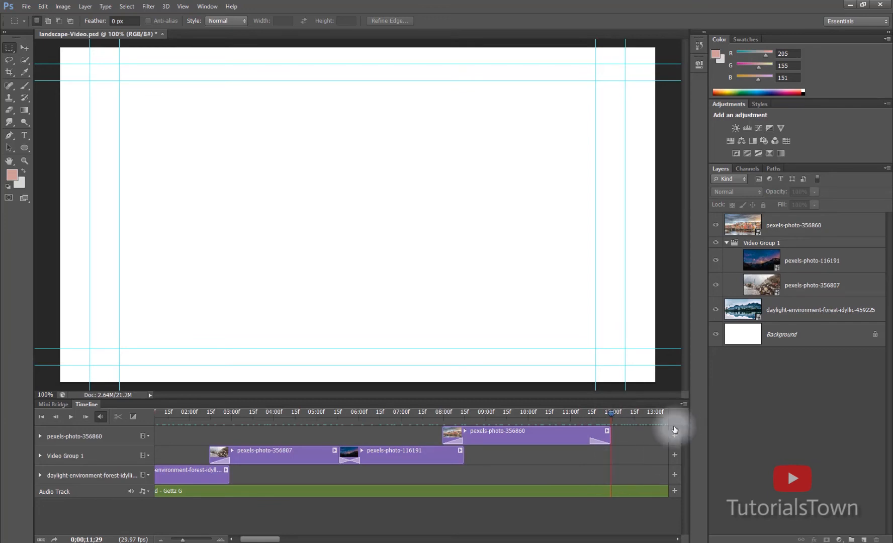
click(555, 490)
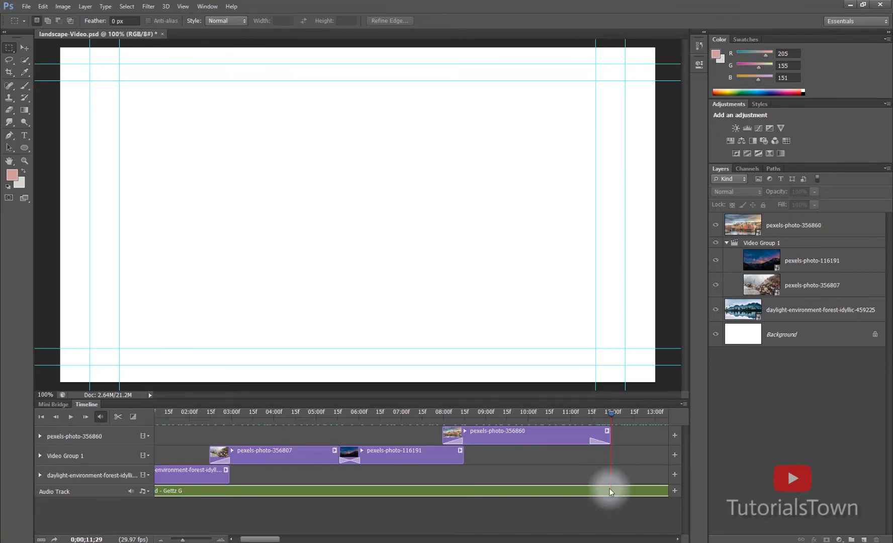
click(120, 415)
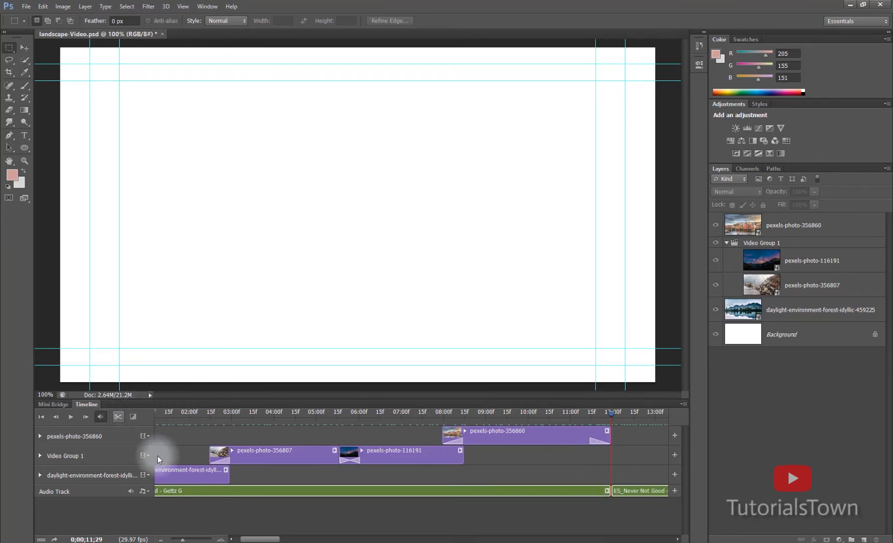
click(583, 521)
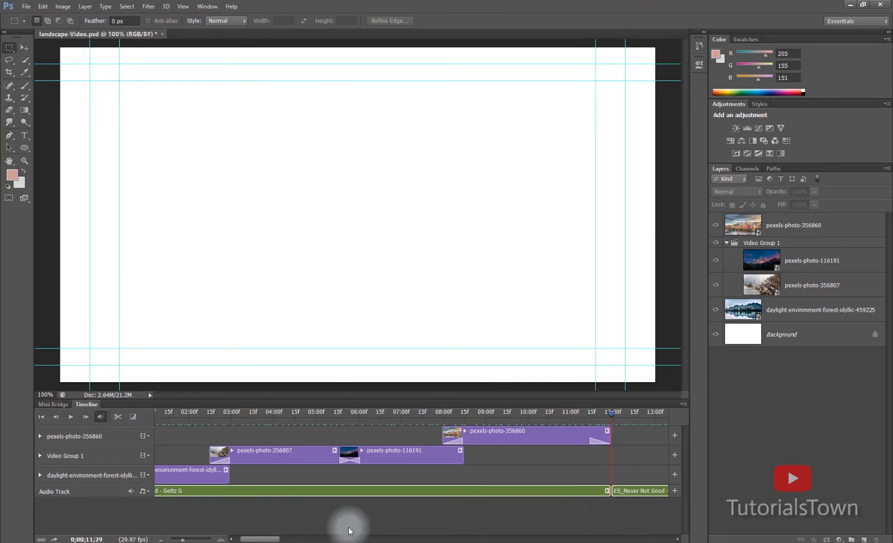
drag(182, 540, 174, 541)
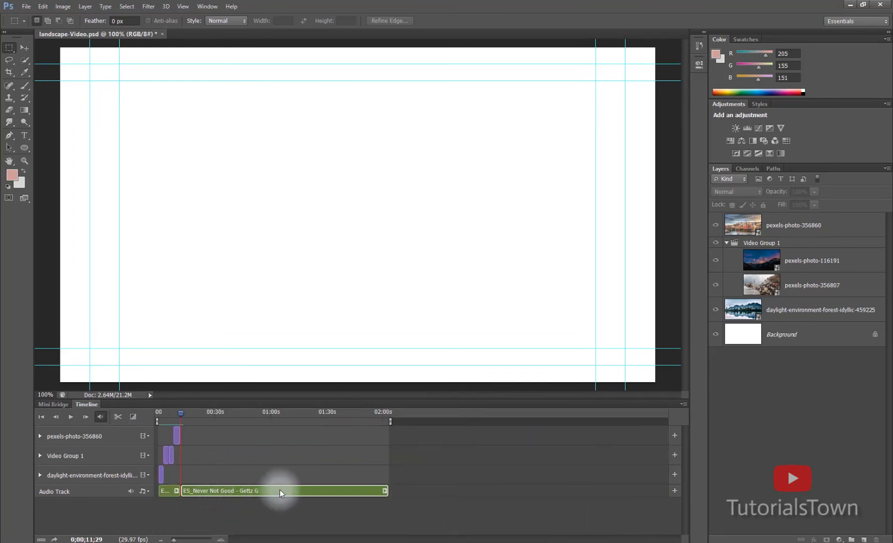
key(Delete)
drag(174, 540, 180, 540)
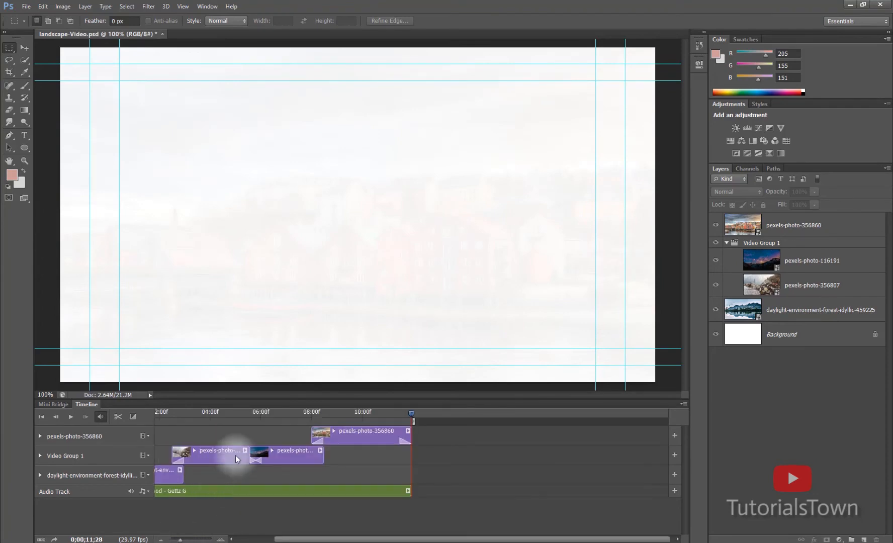
Play the slideshow with its music from the first frame to the end.
drag(214, 413, 100, 412)
click(104, 417)
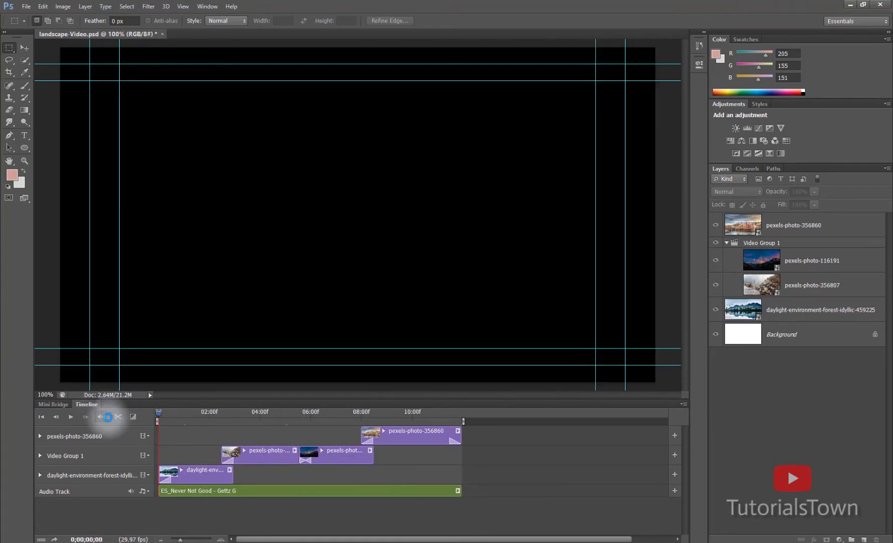
click(72, 417)
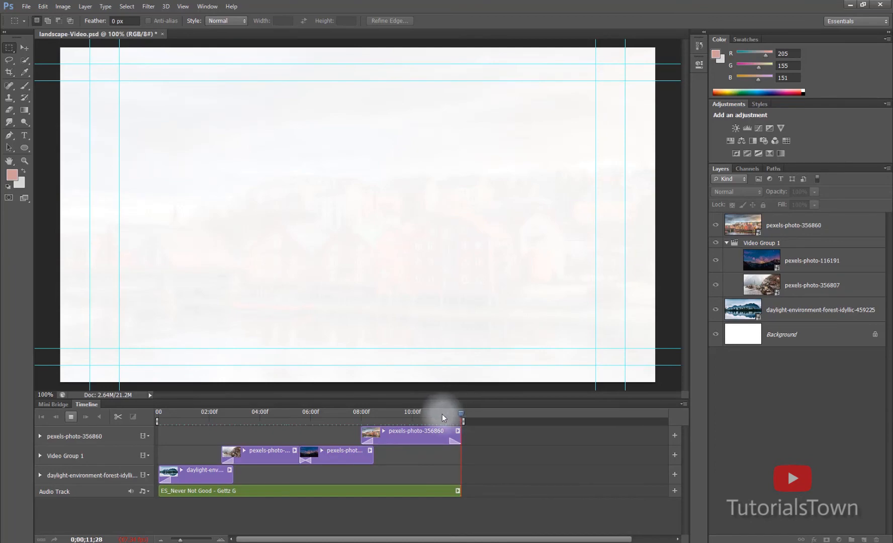
Give the ES_Never Not Good audio clip a fade out of 2 s.
click(442, 414)
mouse_move(441, 414)
mouse_down()
mouse_move(460, 421)
mouse_move(447, 420)
mouse_up()
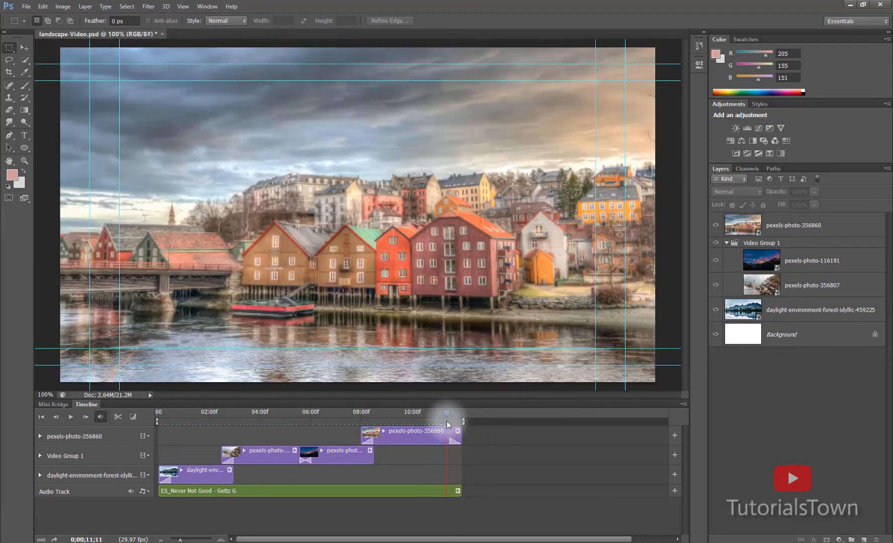
click(458, 492)
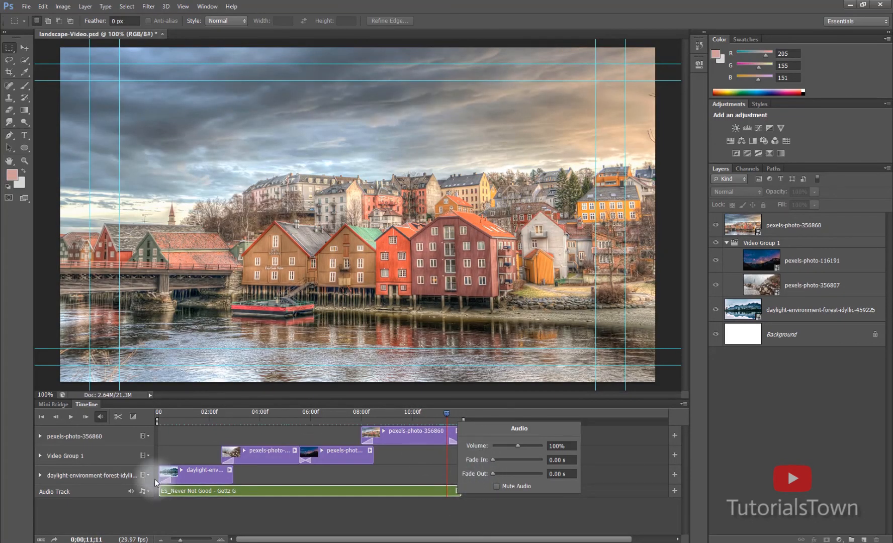
click(561, 473)
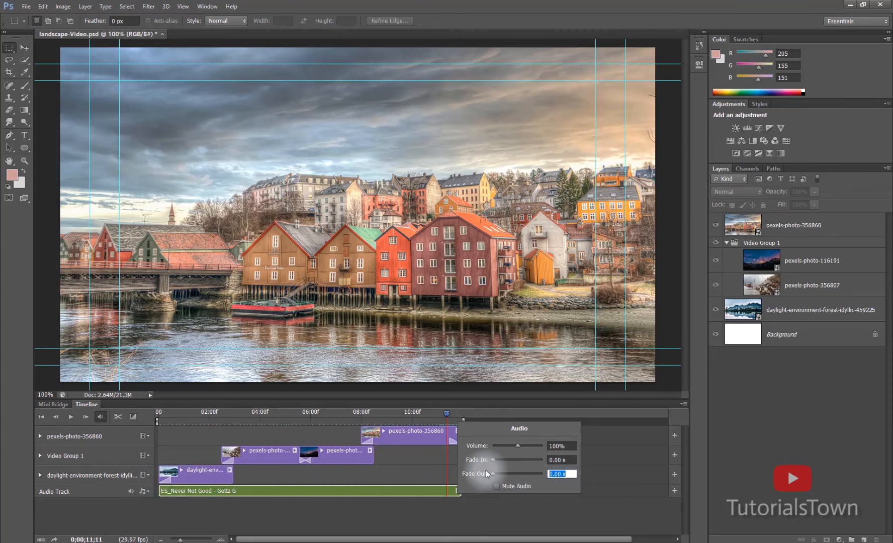
text(2)
key(Return)
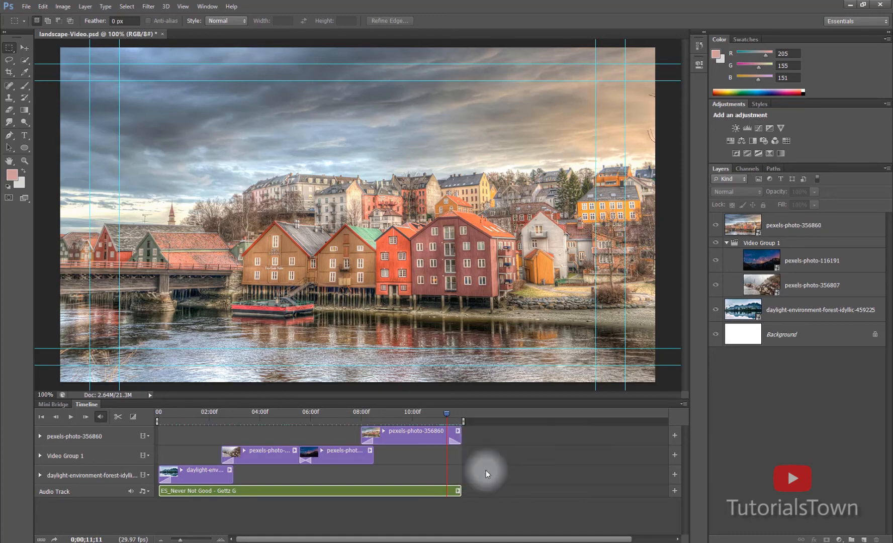
Play the slideshow from about 0;00;07;25, and again from the first frame, to check the music fade-out.
click(357, 413)
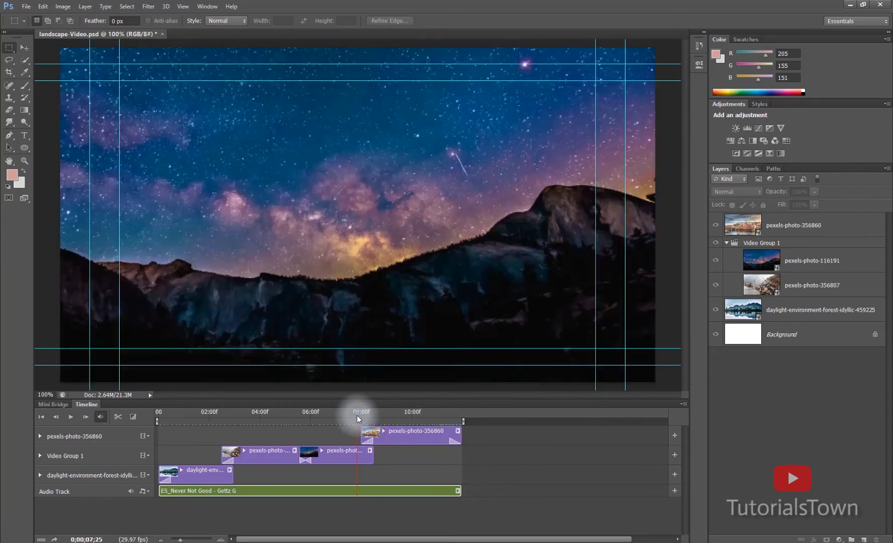
click(336, 494)
key(space)
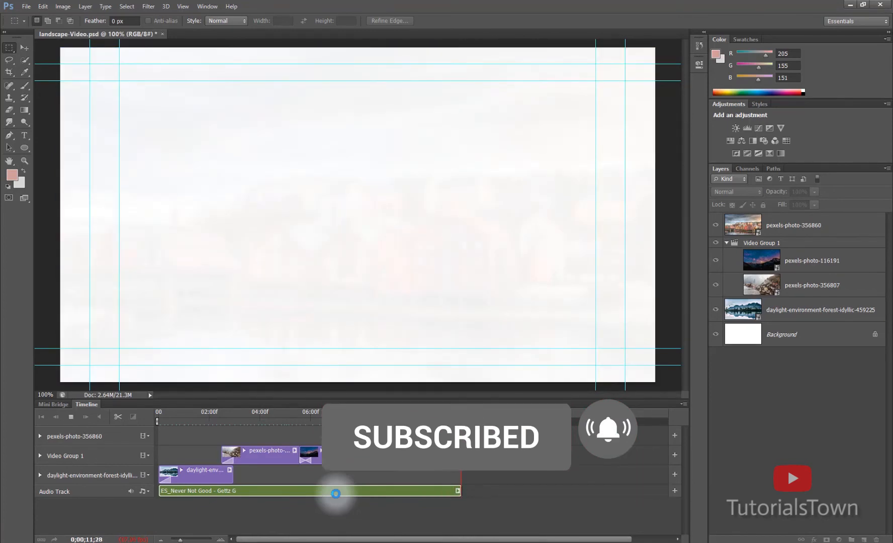
click(372, 412)
drag(340, 416, 98, 492)
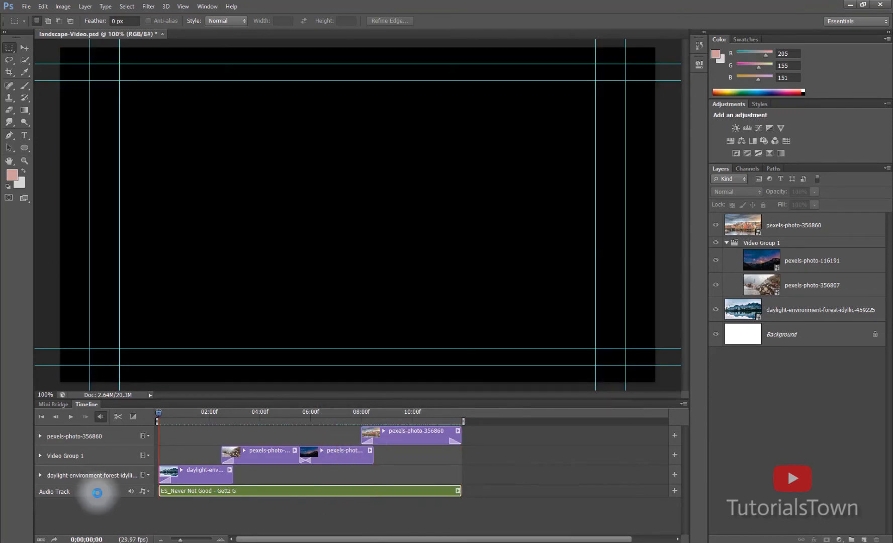
key(space)
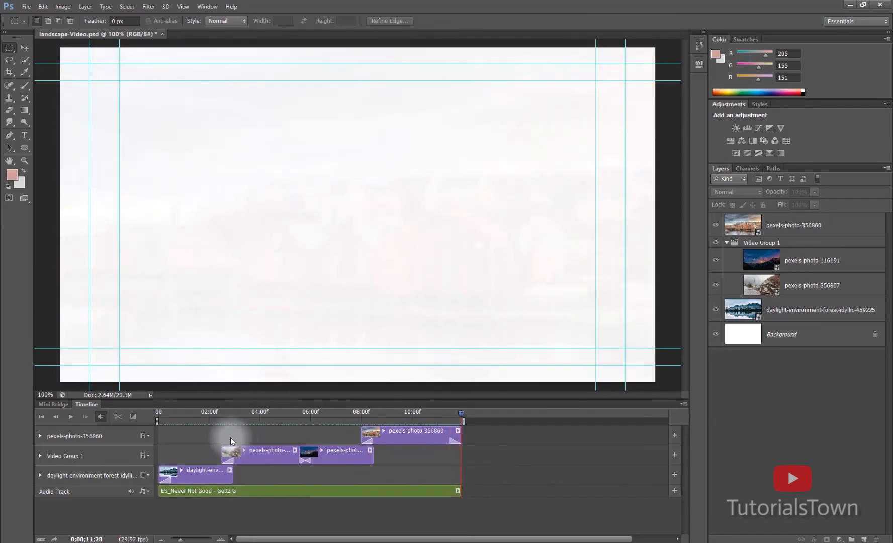
Replace the transition at the end of the pexels-photo-356860 clip with a Fade With Black of about 17 frames.
click(26, 7)
mouse_move(93, 180)
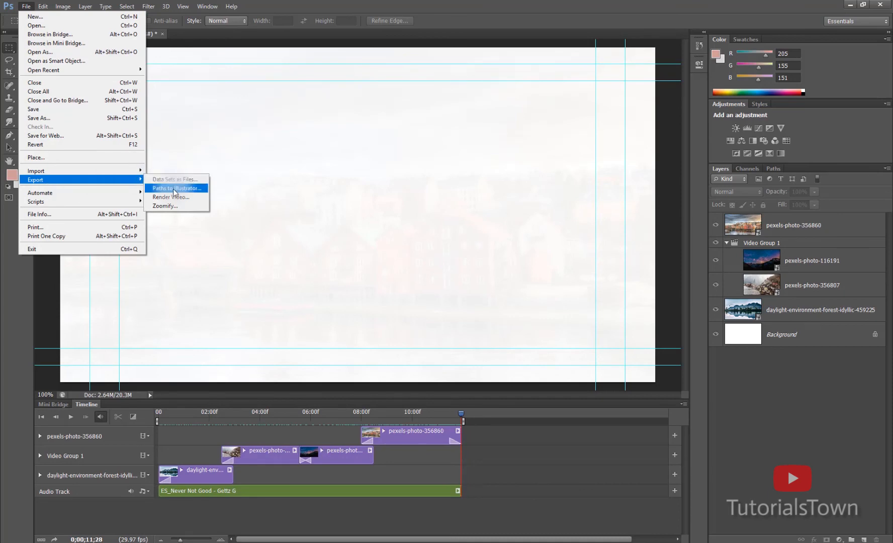
click(526, 488)
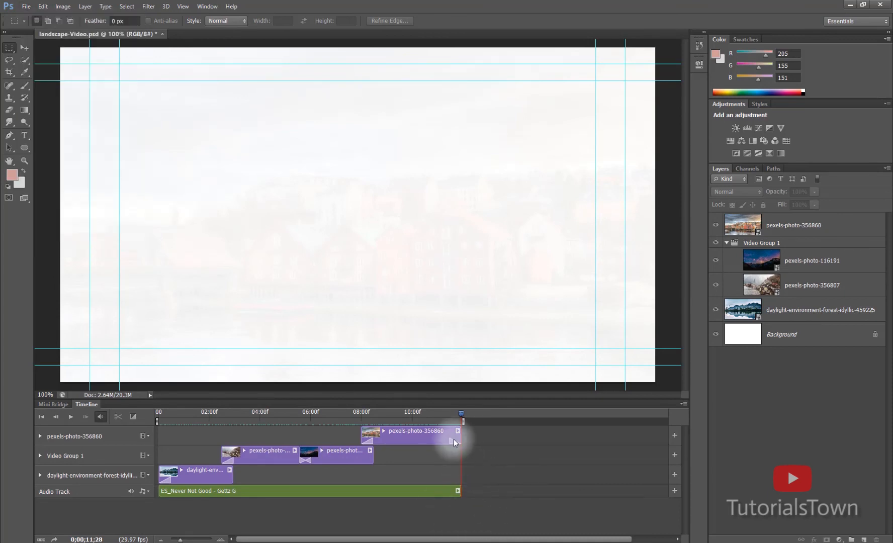
key(Delete)
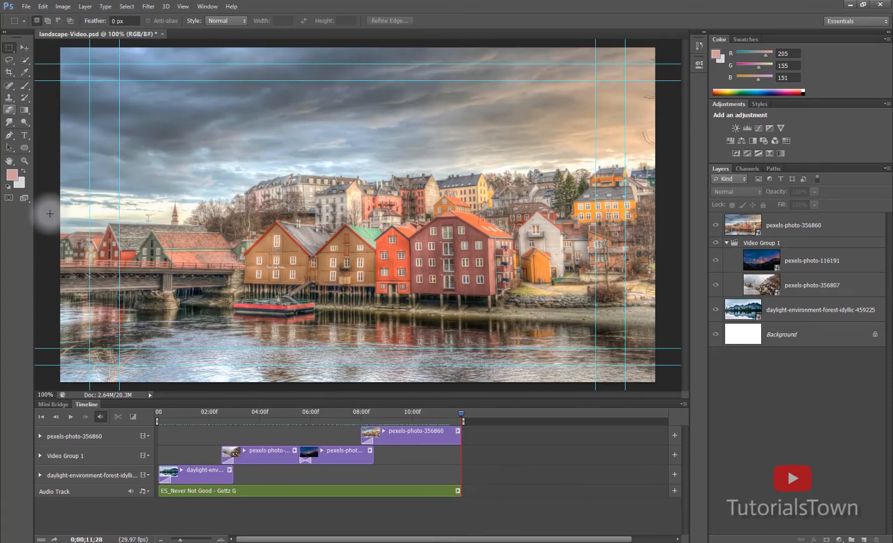
click(133, 417)
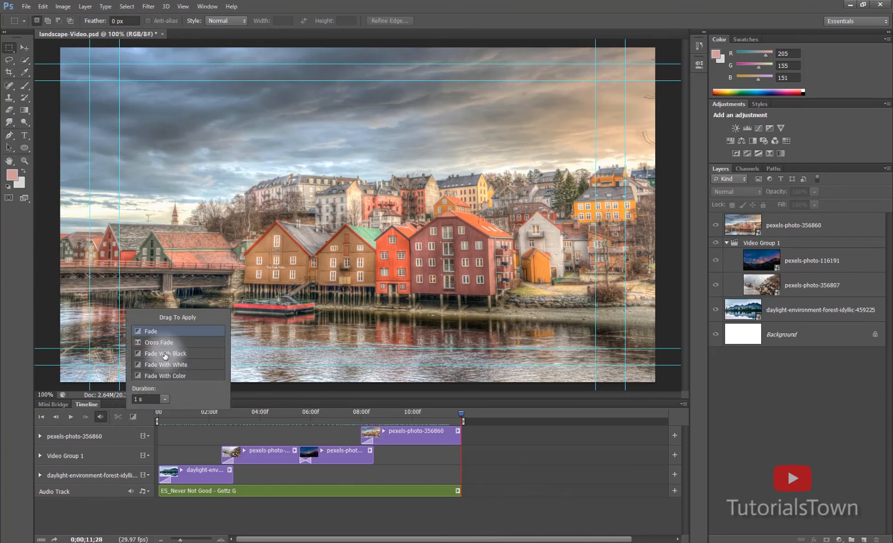
drag(294, 376, 449, 441)
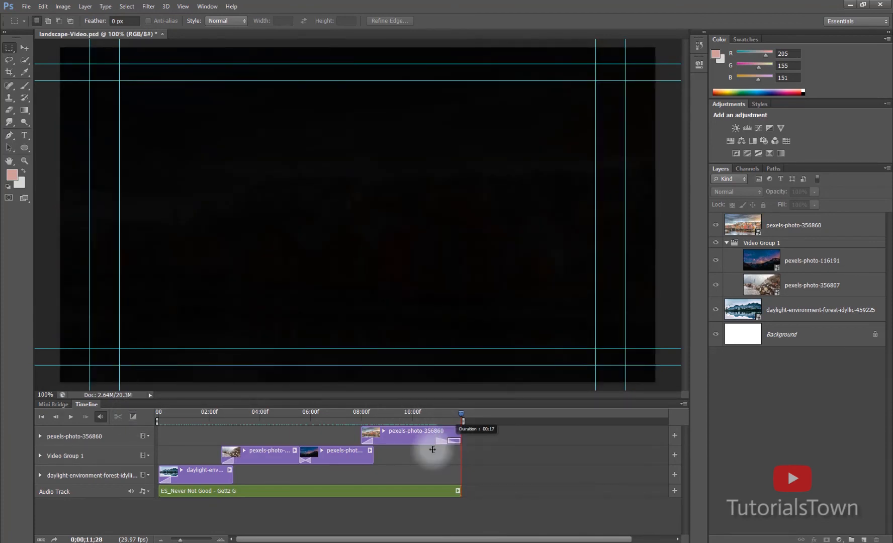
Render the slideshow as landscape-Video.mp4 to the LandScape-Images folder on the Desktop, keeping the video subfolder and H.264 High Quality settings.
click(26, 6)
mouse_move(54, 184)
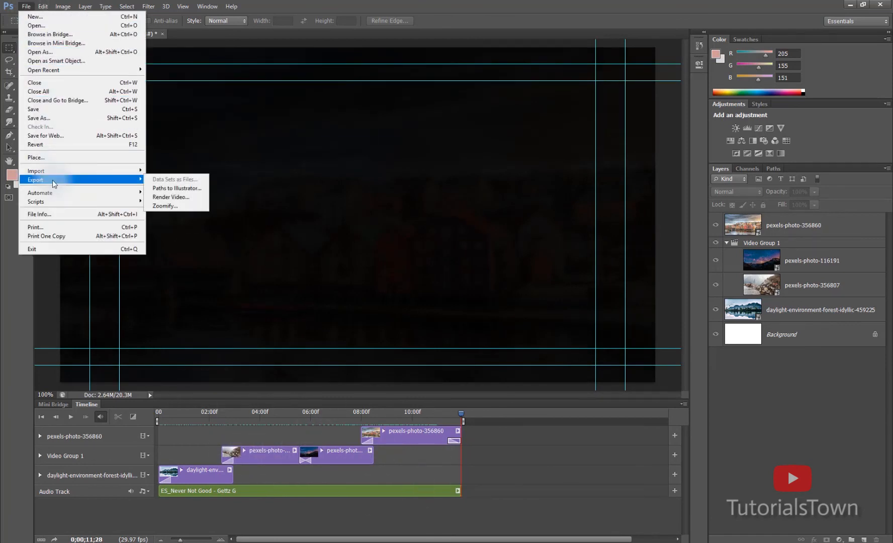
click(166, 198)
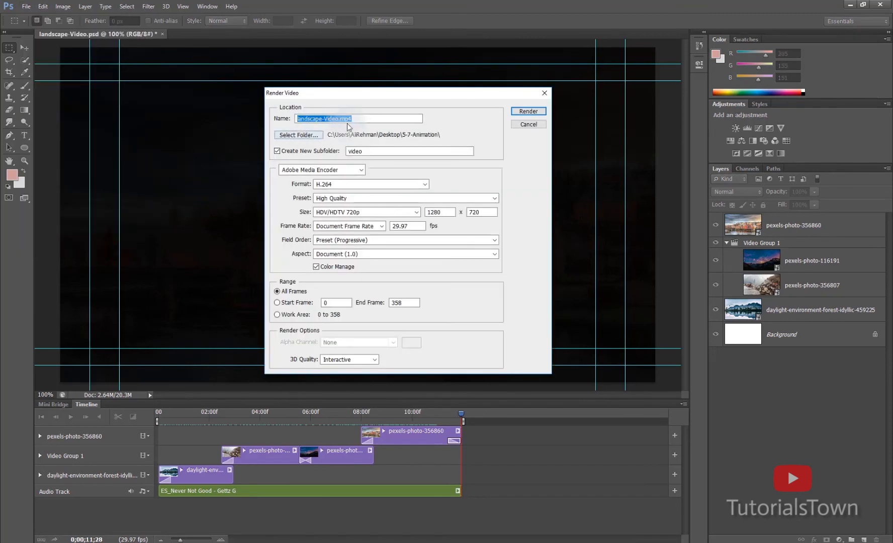
click(309, 139)
scroll(460, 275, down, 2)
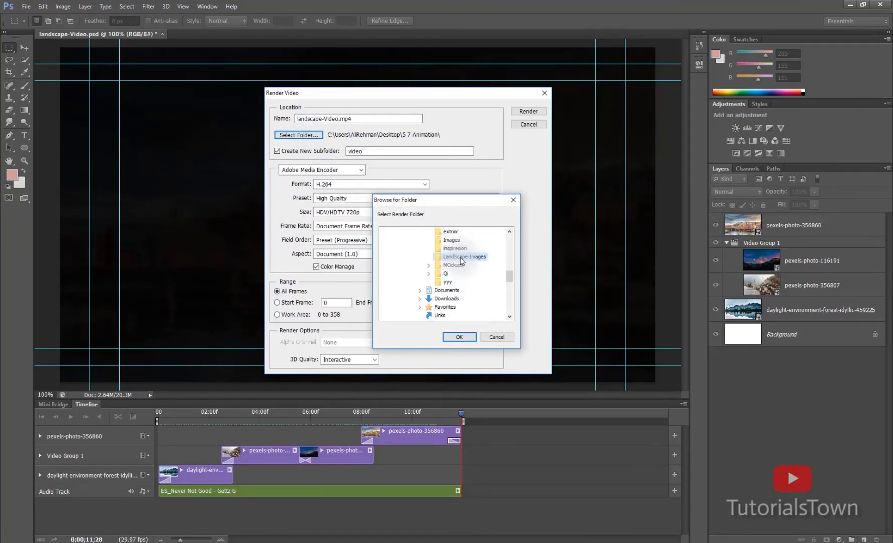
click(458, 337)
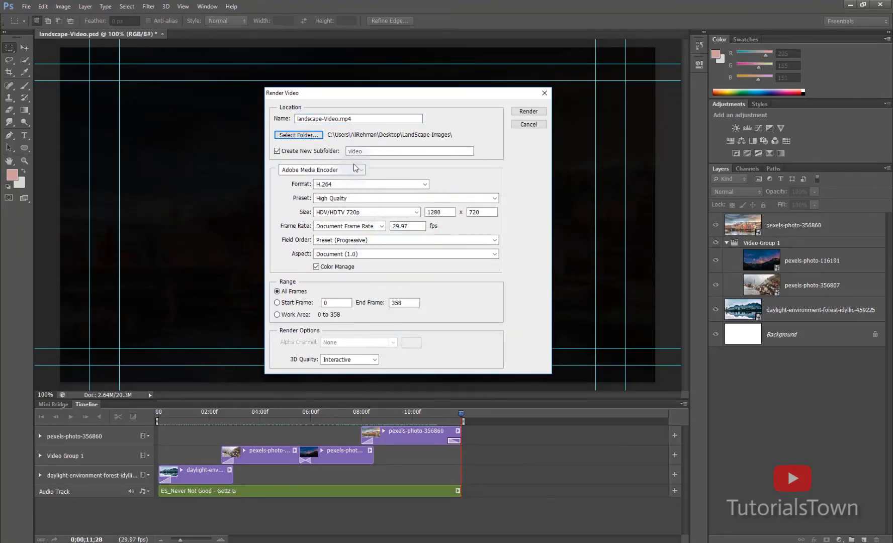
click(516, 113)
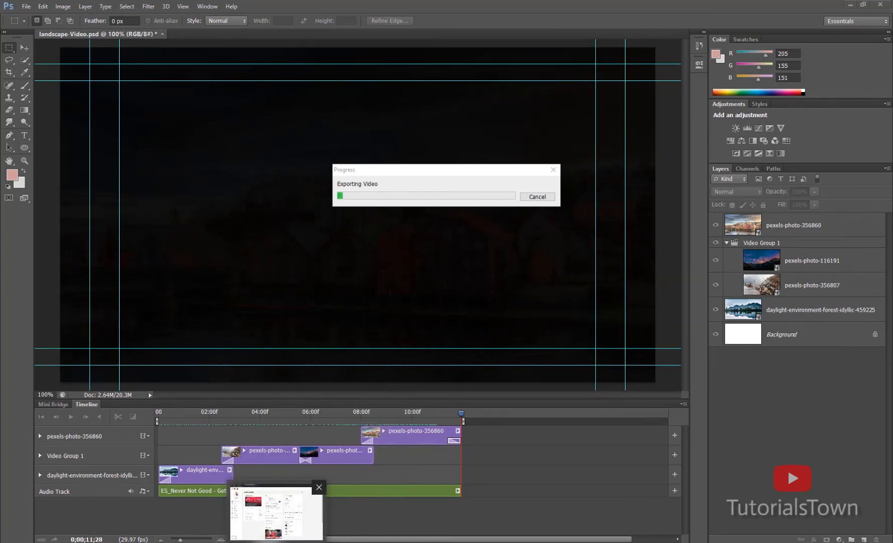
Switch to the web browser, multiply 20 by 30 in Google's calculator, and return to the video export in Photoshop.
click(246, 542)
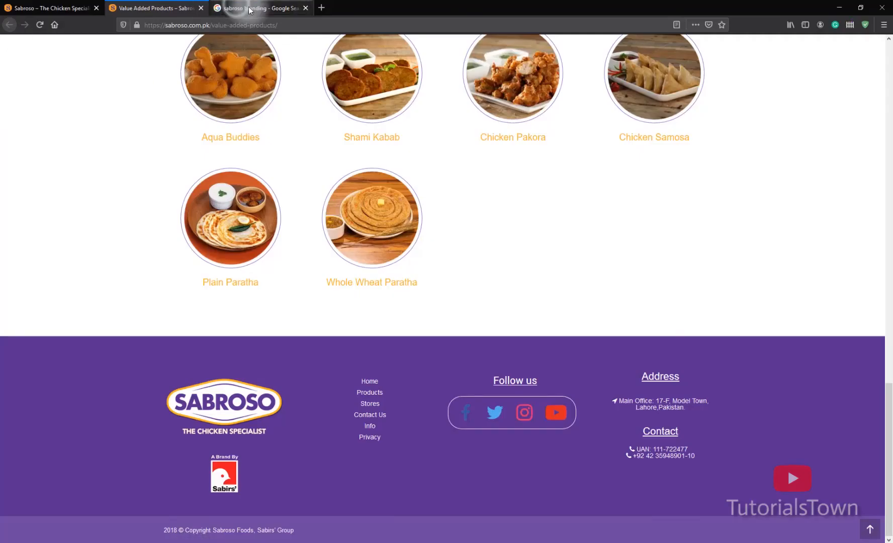
click(274, 9)
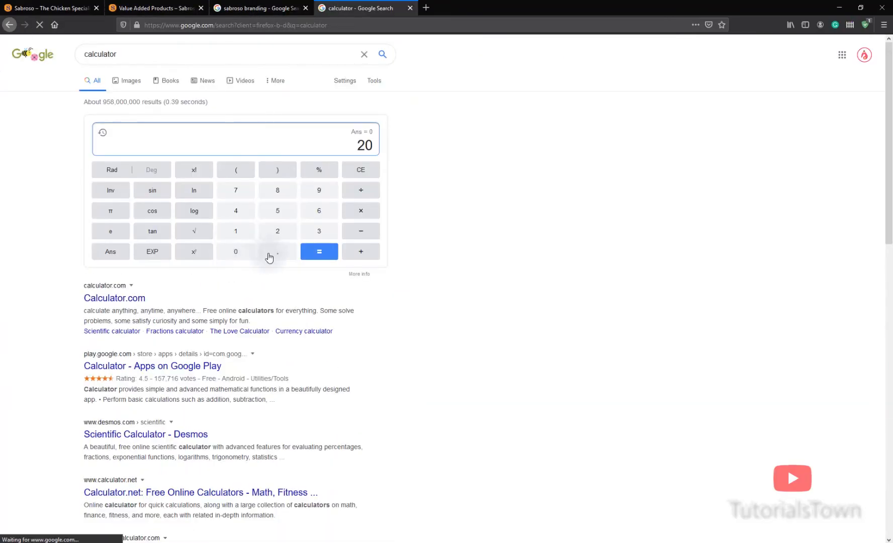
click(358, 214)
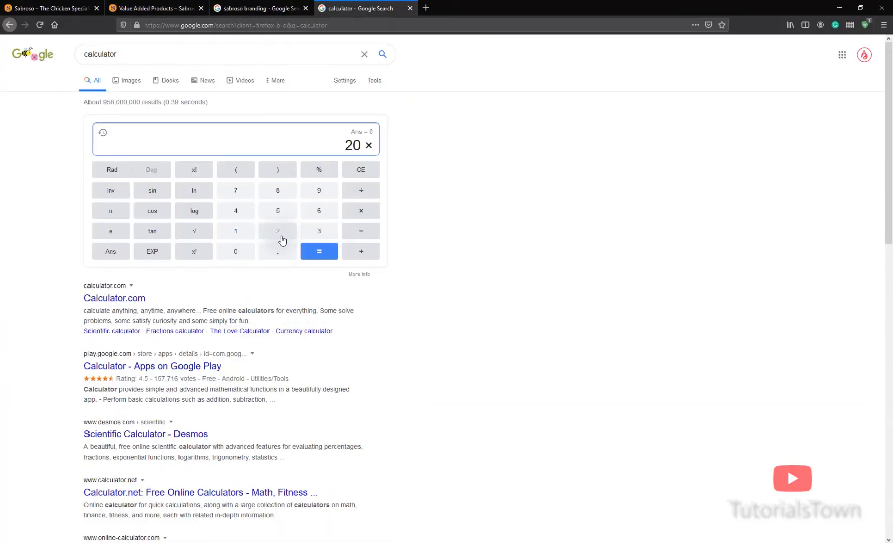
click(307, 237)
click(232, 252)
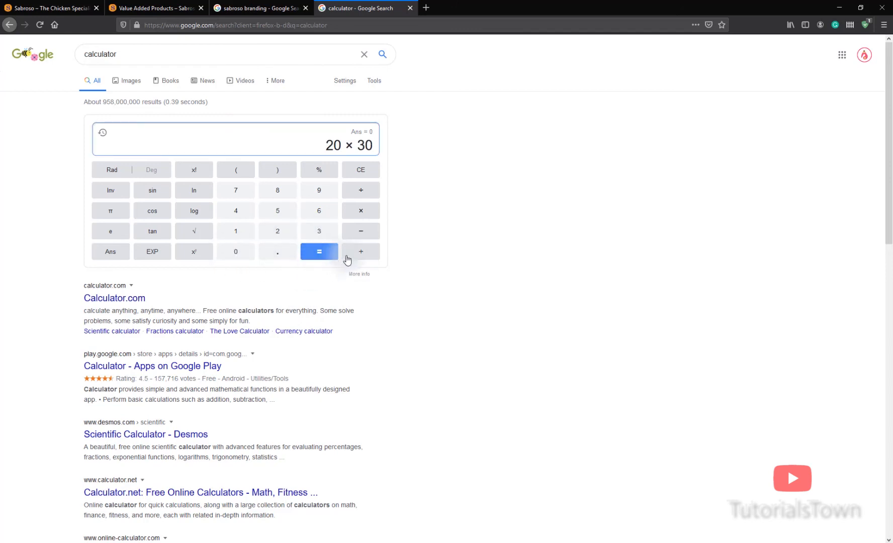
click(325, 255)
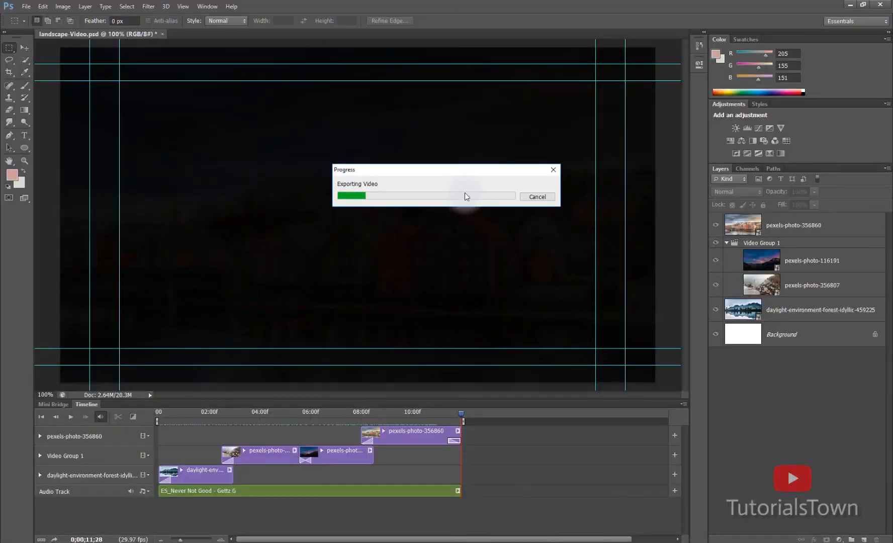
drag(454, 175, 437, 197)
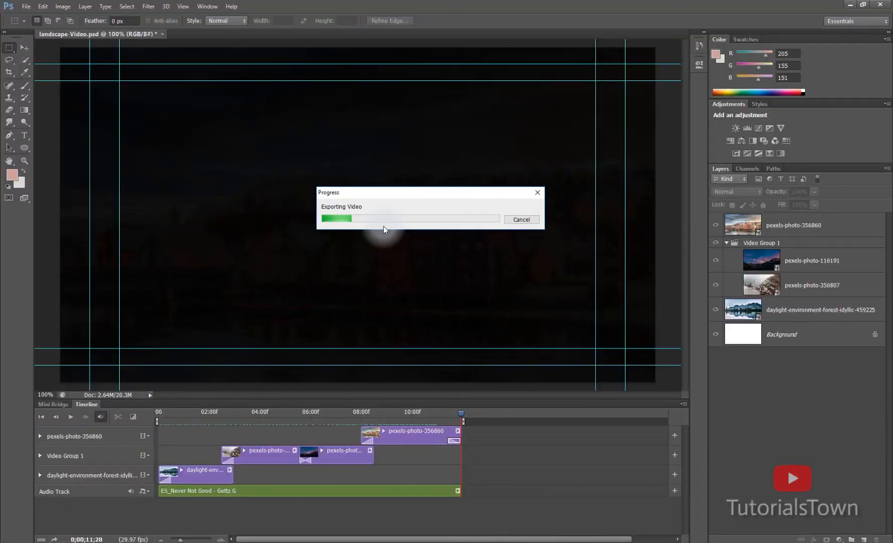